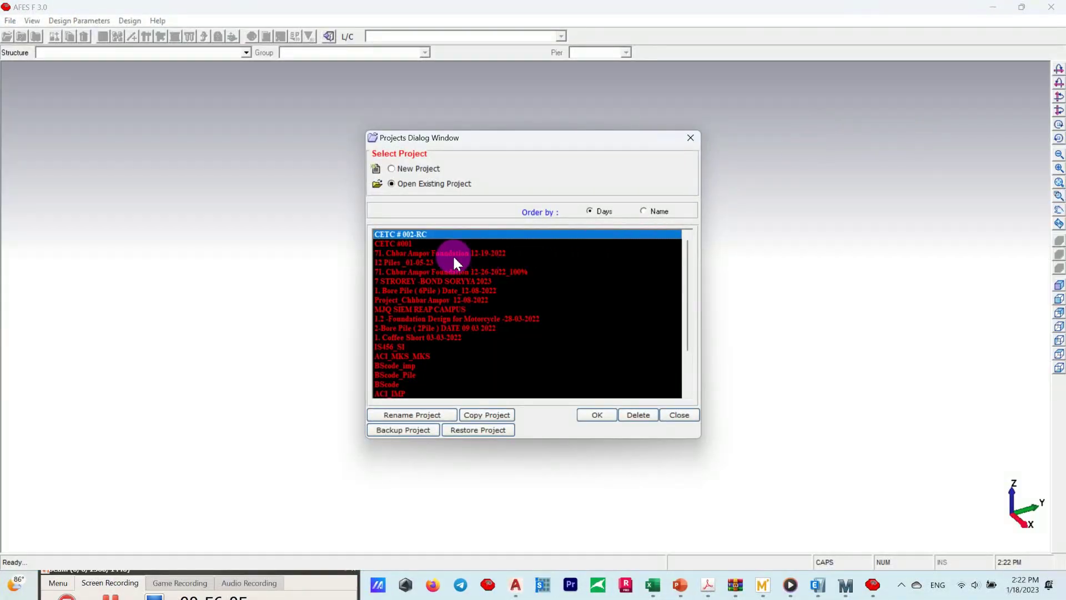
Open project CETC # 002-RC and its mat Foundation Design settings
{"action": "left_click", "coordinate": [591, 415]}
{"action": "left_click", "coordinate": [130, 20]}
{"action": "left_click", "coordinate": [280, 49]}
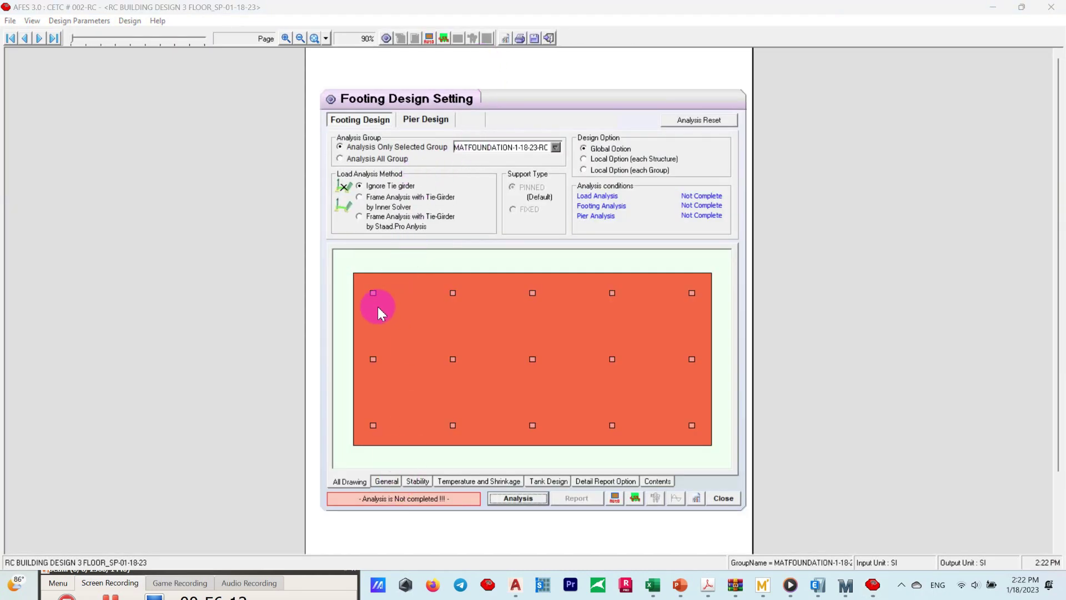
In General options, ignore loads within the shear critical distance and use Conventional Rigid Method 2
{"action": "left_click", "coordinate": [387, 483]}
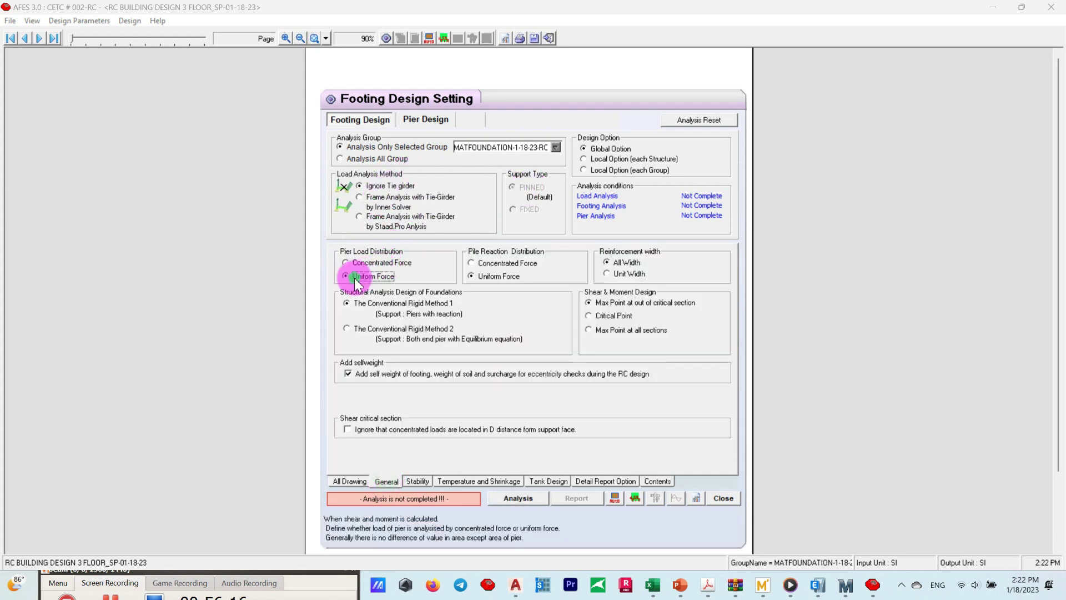
{"action": "left_click", "coordinate": [349, 430]}
{"action": "mouse_move", "coordinate": [401, 291]}
{"action": "left_click", "coordinate": [348, 331]}
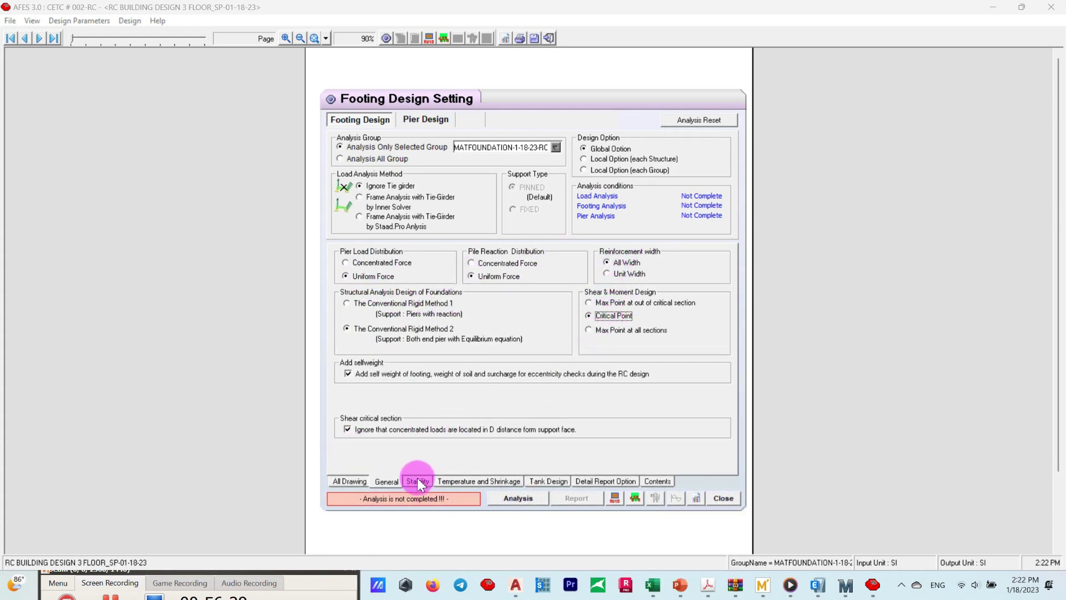
Make pressure, pile and sliding checks bi-axial, considering uplift capacity and reinforced load combinations
{"action": "left_click", "coordinate": [355, 483]}
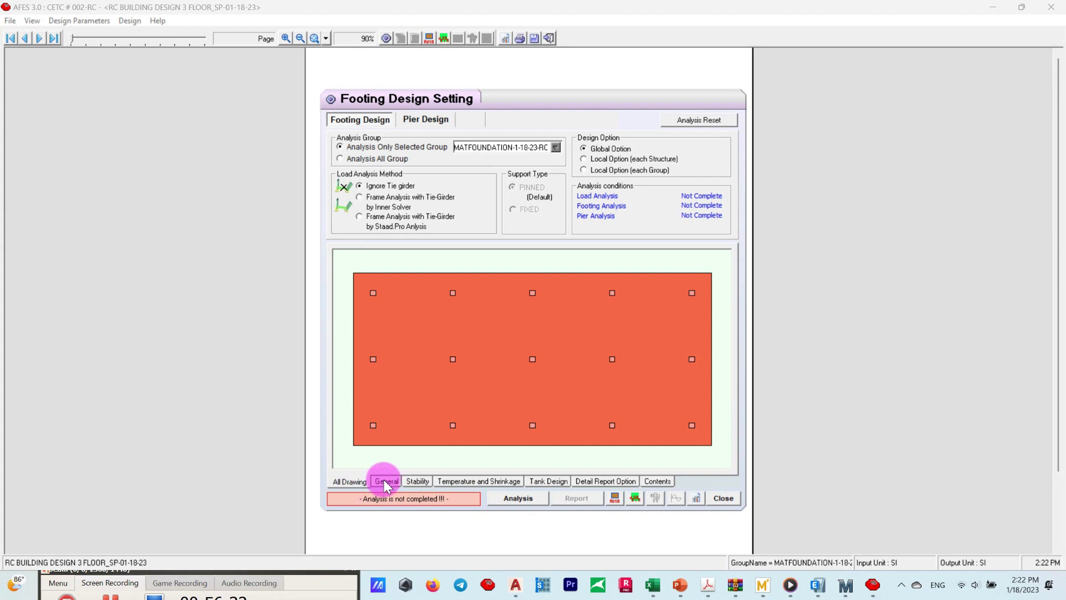
{"action": "left_click", "coordinate": [385, 482]}
{"action": "left_click", "coordinate": [417, 481]}
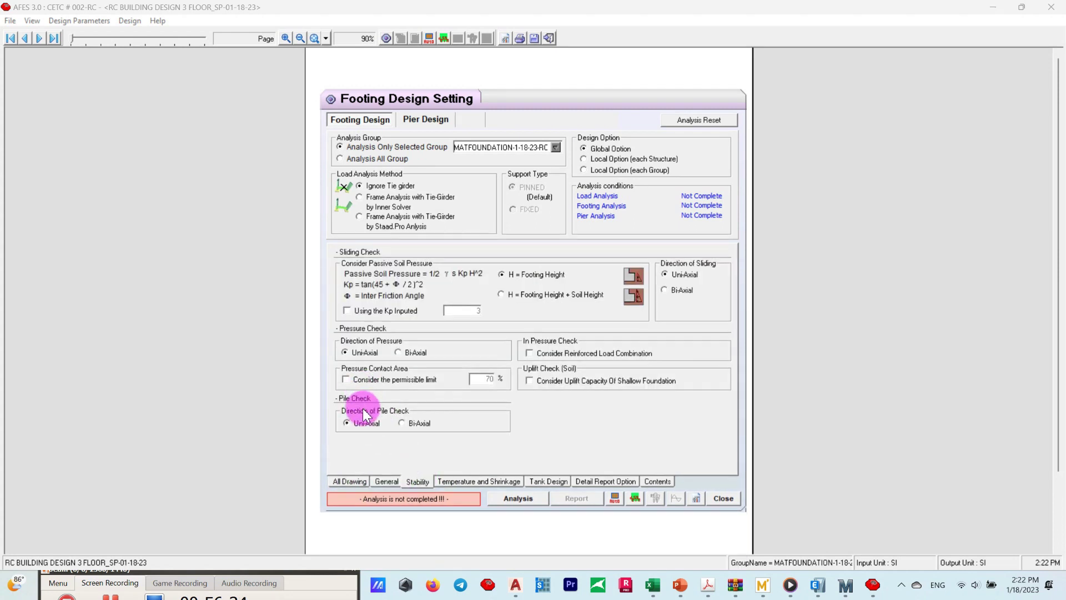
{"action": "left_click", "coordinate": [404, 352]}
{"action": "left_click", "coordinate": [404, 424]}
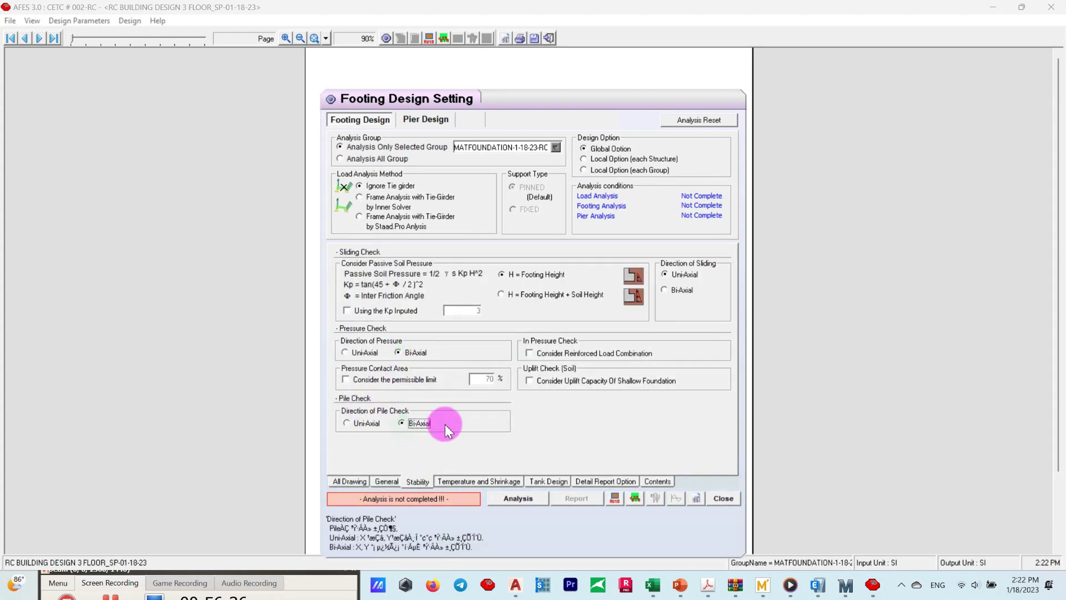
{"action": "left_click", "coordinate": [529, 381]}
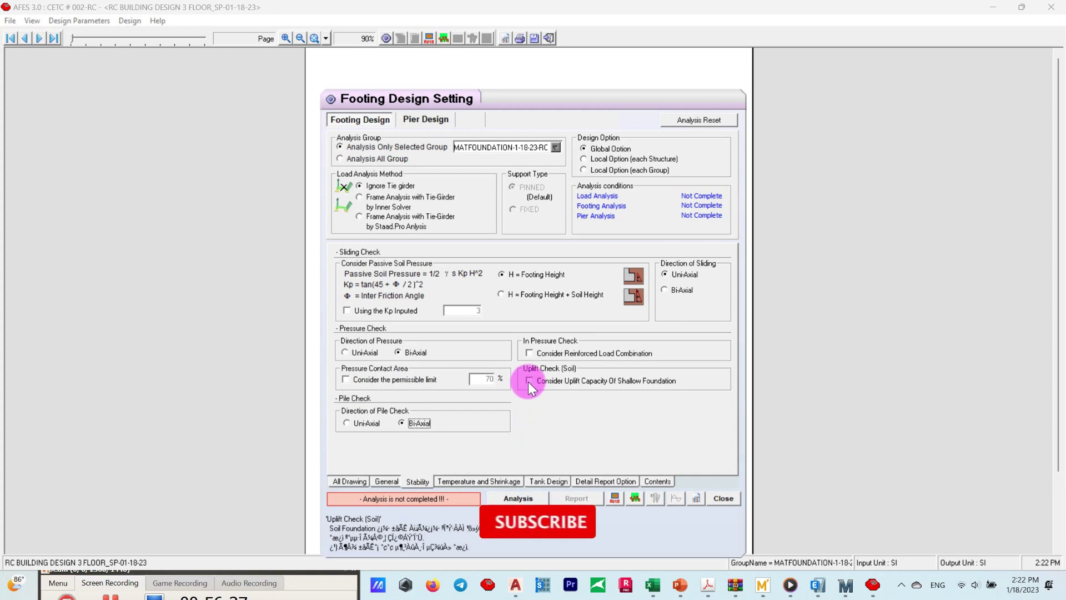
{"action": "left_click", "coordinate": [531, 353]}
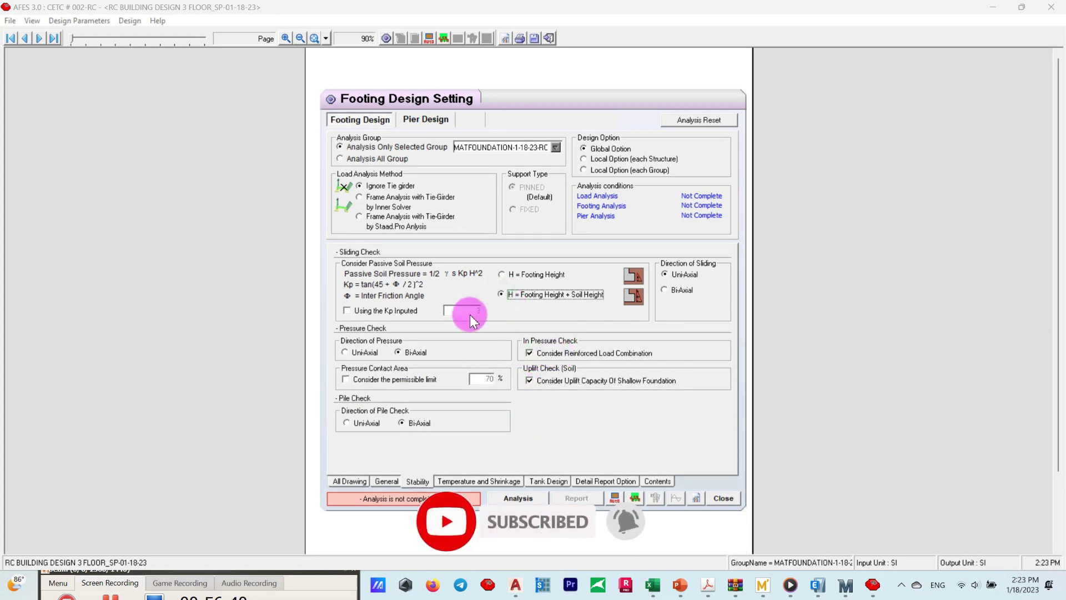
{"action": "left_click", "coordinate": [667, 290]}
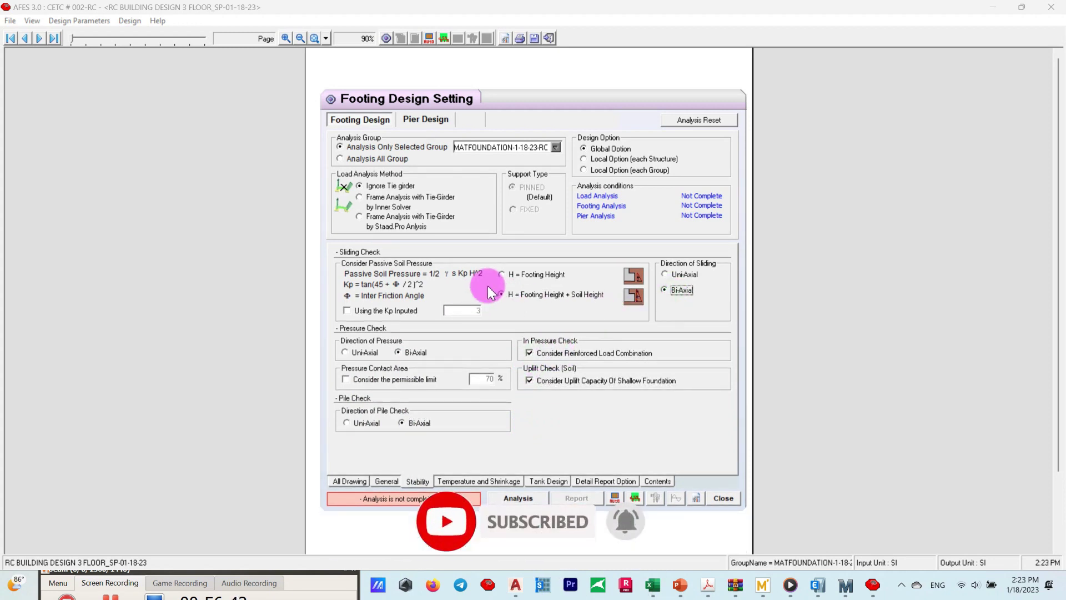
Review the Temperature, Tank and Detail Report options, then run the foundation analysis
{"action": "left_click", "coordinate": [455, 481]}
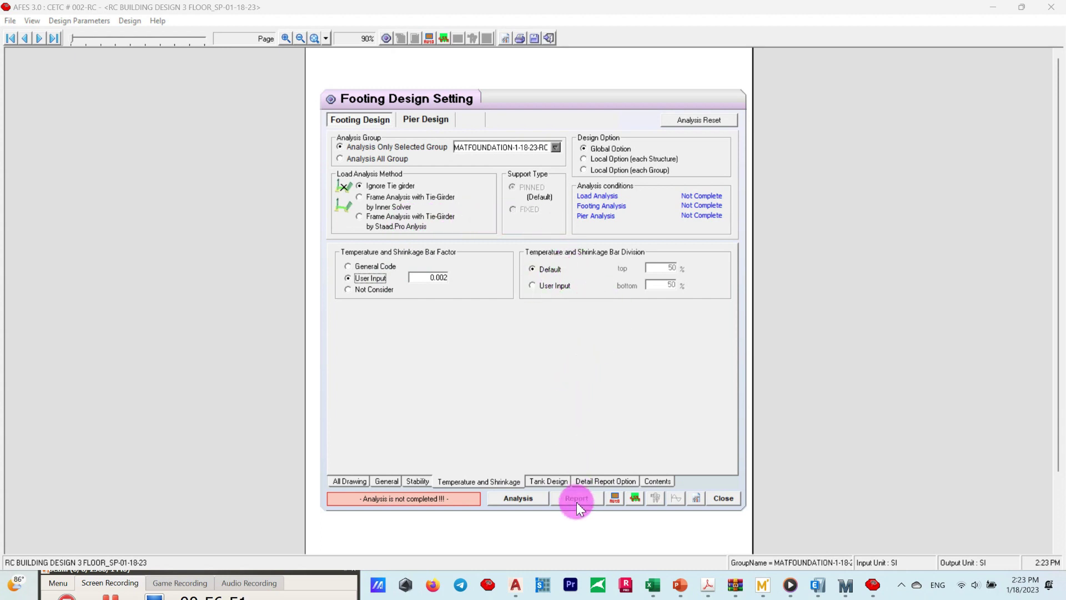
{"action": "left_click", "coordinate": [546, 481]}
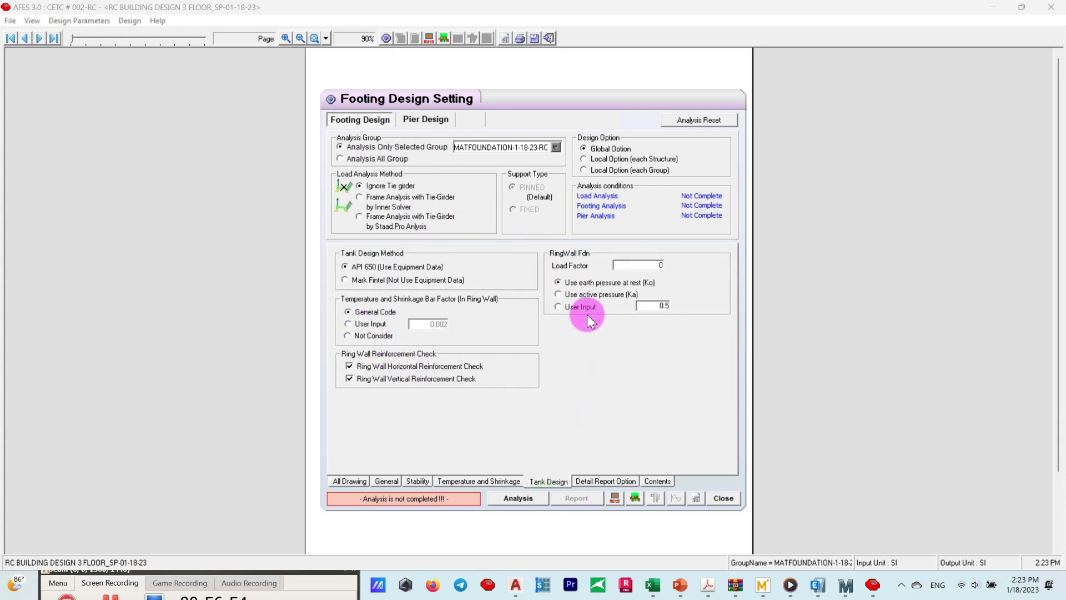
{"action": "left_click", "coordinate": [604, 481]}
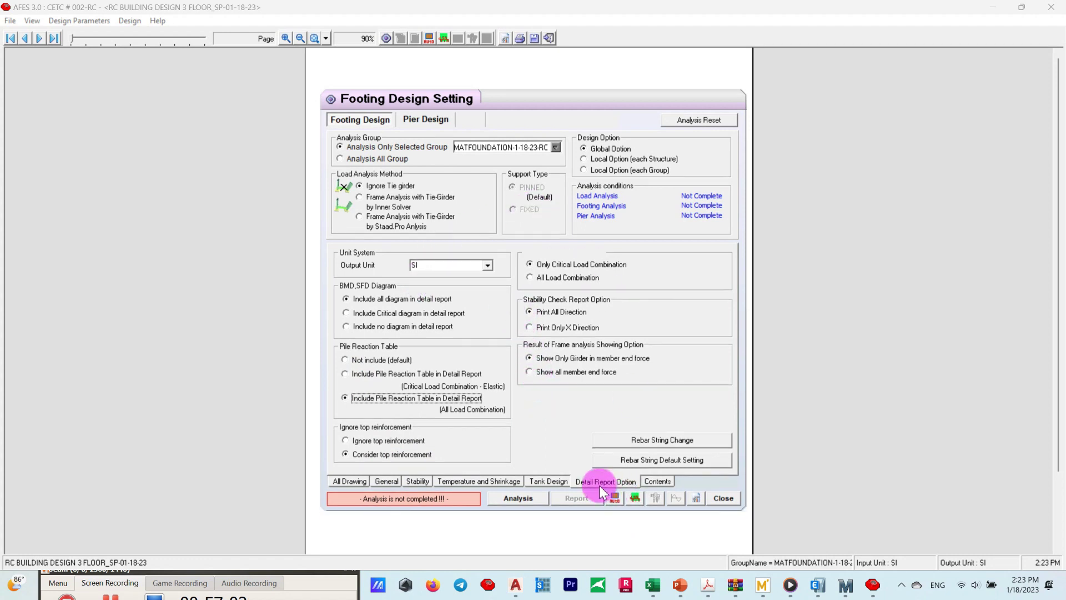
{"action": "left_click", "coordinate": [518, 498]}
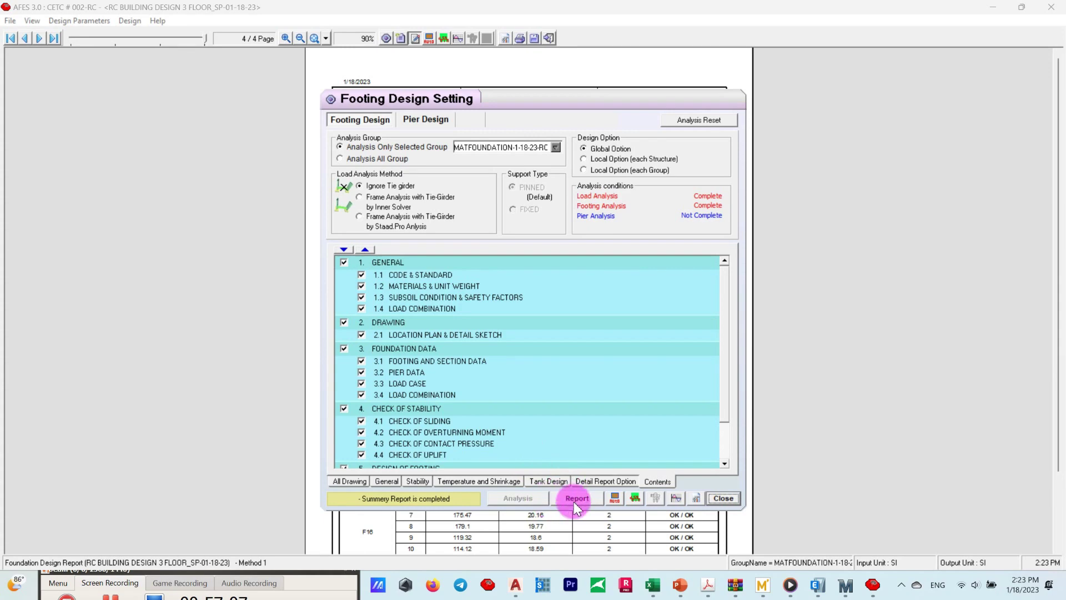
Generate the report and review summary pages 2–3, noting NG top reinforcement checks, then close the preview
{"action": "left_click", "coordinate": [576, 498]}
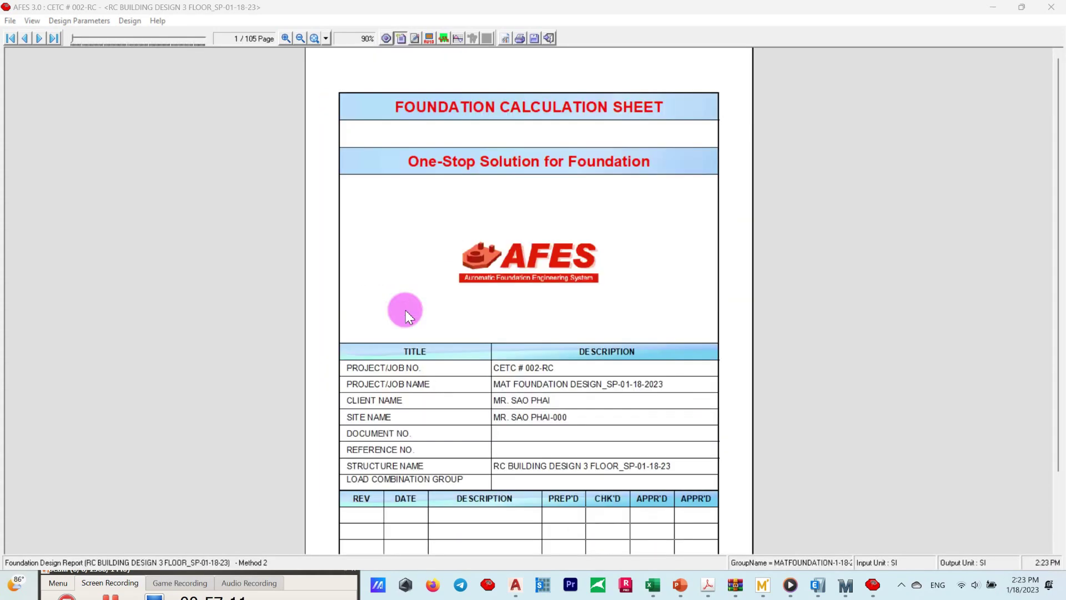
{"action": "left_click", "coordinate": [417, 37]}
{"action": "scroll", "coordinate": [625, 300], "scroll_direction": "down", "scroll_amount": 2}
{"action": "scroll", "coordinate": [625, 298], "scroll_direction": "down", "scroll_amount": 5}
{"action": "scroll", "coordinate": [626, 298], "scroll_direction": "down", "scroll_amount": 10}
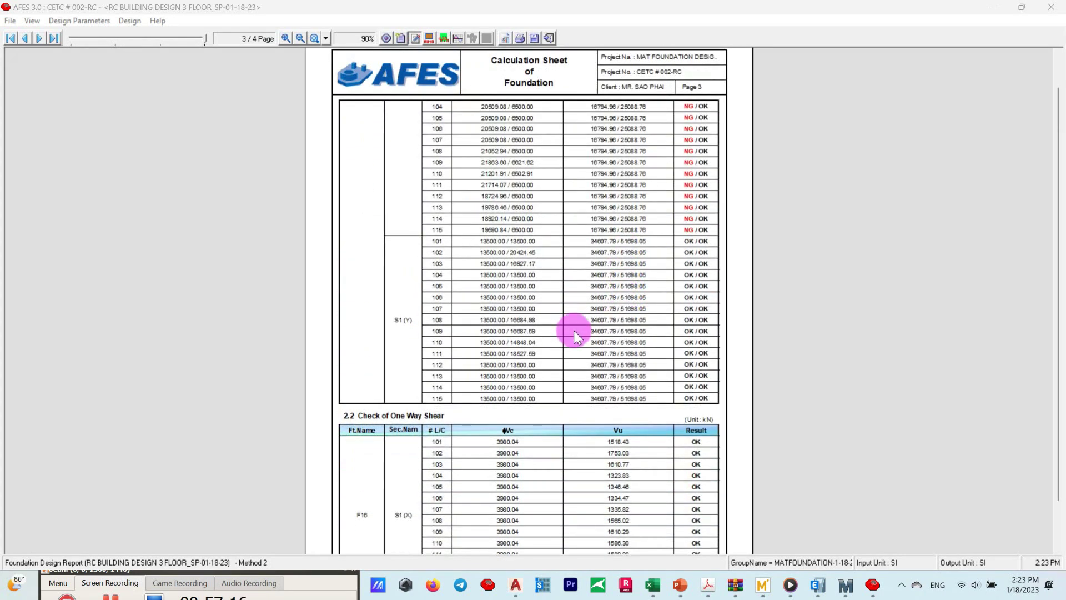
{"action": "scroll", "coordinate": [575, 328], "scroll_direction": "up", "scroll_amount": 1}
{"action": "scroll", "coordinate": [575, 313], "scroll_direction": "up", "scroll_amount": 1}
{"action": "scroll", "coordinate": [576, 313], "scroll_direction": "up", "scroll_amount": 5}
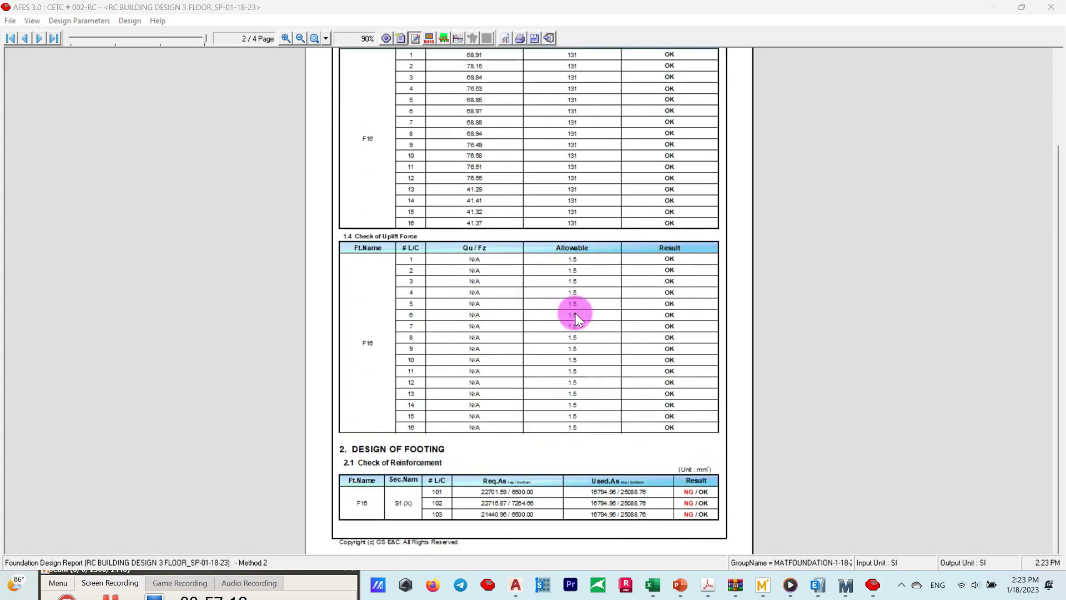
{"action": "scroll", "coordinate": [575, 315], "scroll_direction": "down", "scroll_amount": 5}
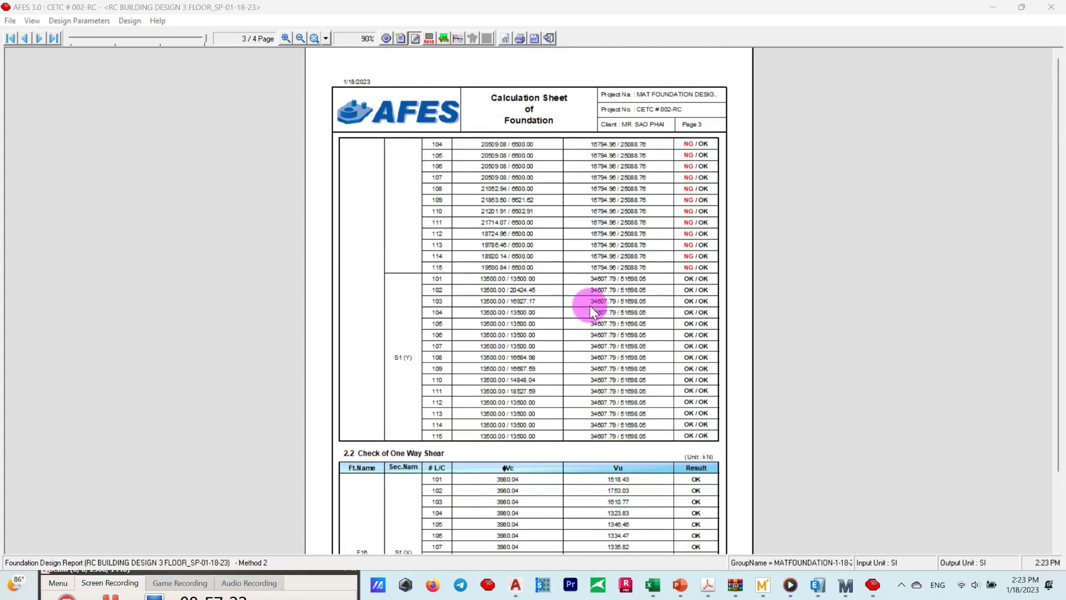
{"action": "scroll", "coordinate": [589, 288], "scroll_direction": "down", "scroll_amount": 2, "text": "ctrl"}
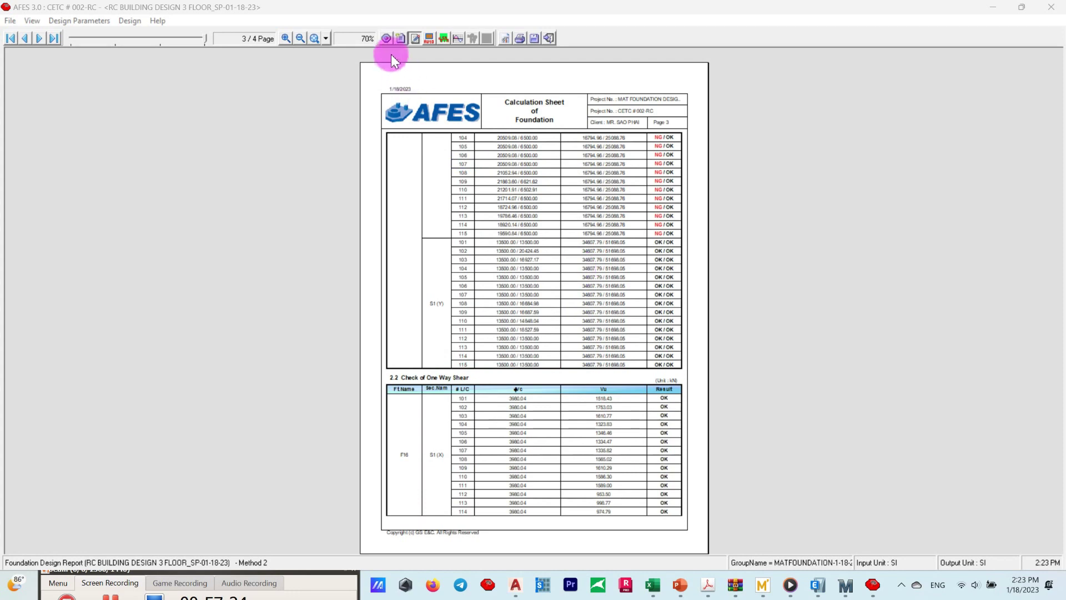
{"action": "left_click", "coordinate": [547, 40]}
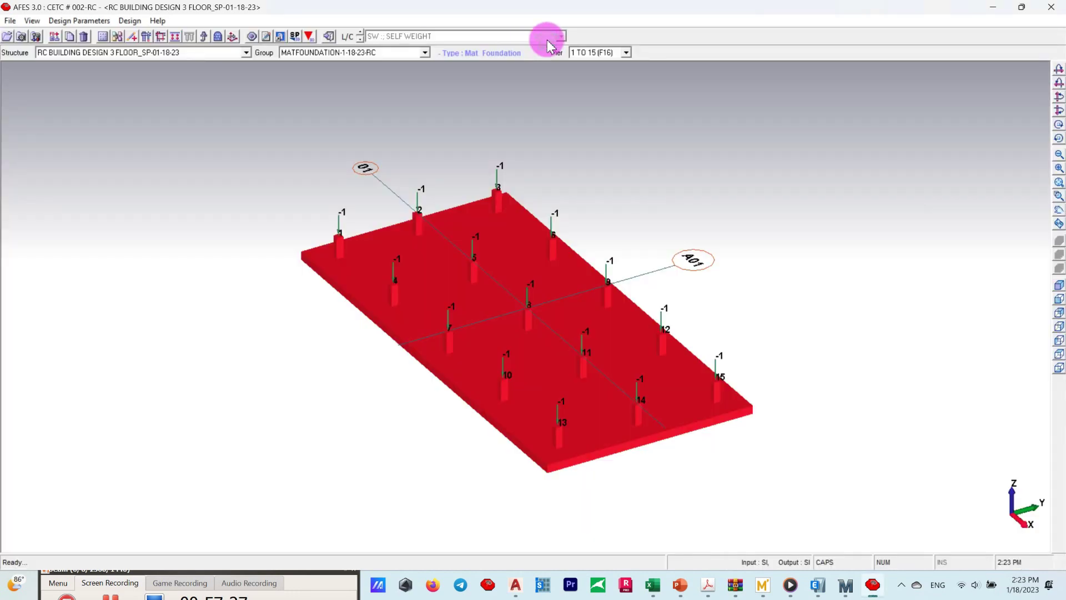
Set the detail report to include no diagrams, then rerun the analysis and regenerate the report
{"action": "left_click", "coordinate": [129, 20]}
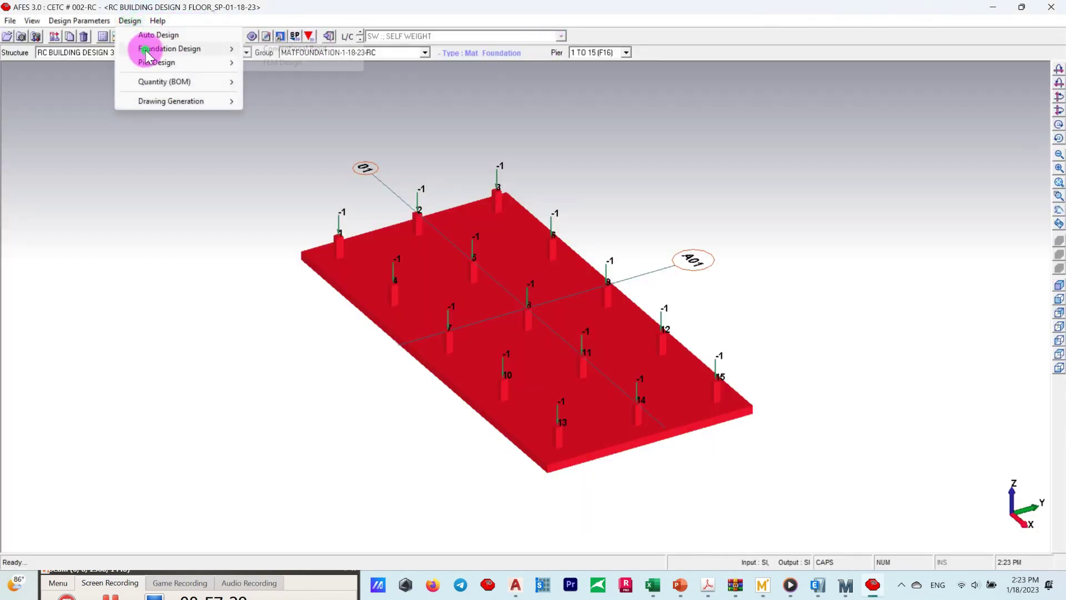
{"action": "left_click", "coordinate": [264, 49]}
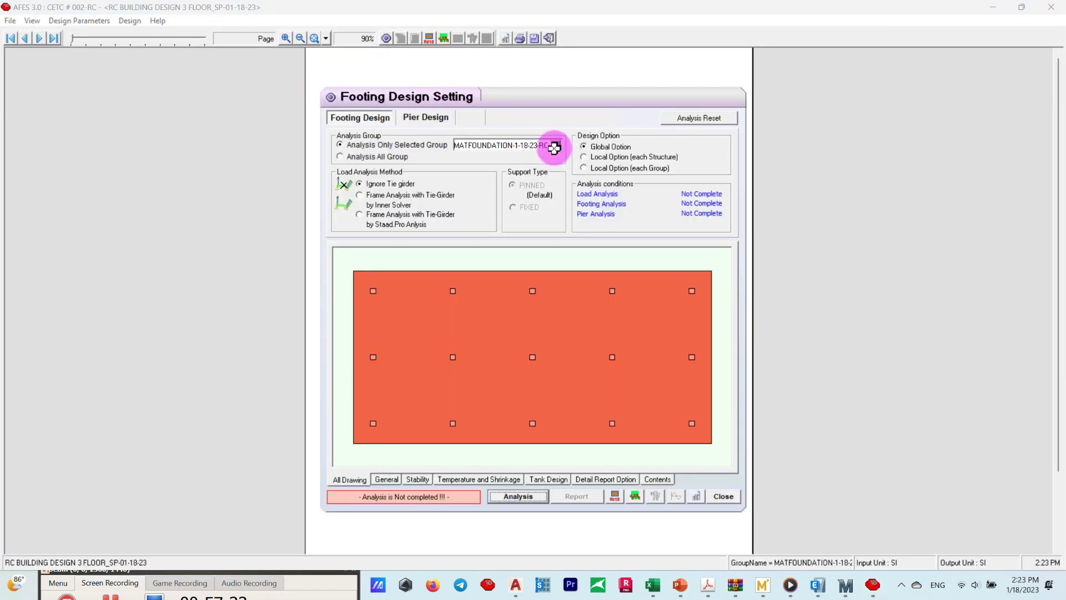
{"action": "left_click", "coordinate": [592, 480]}
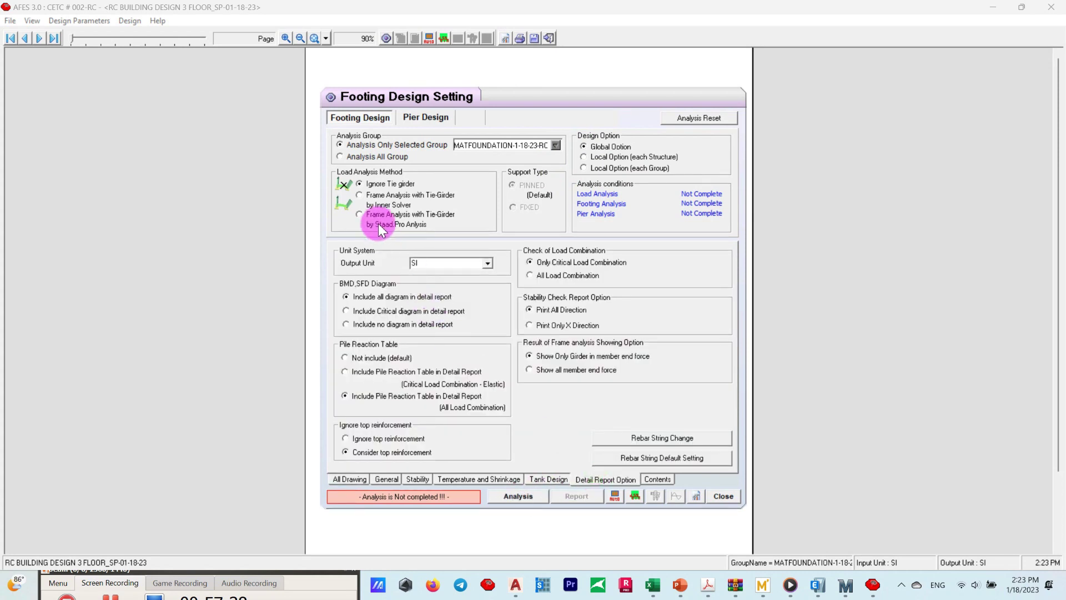
{"action": "left_click", "coordinate": [353, 324]}
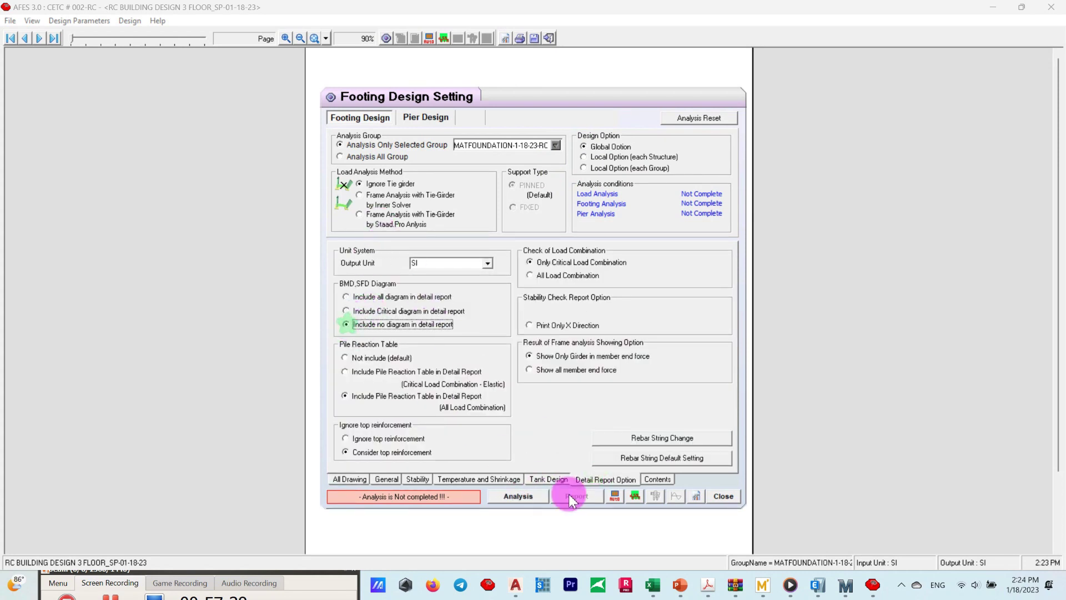
{"action": "left_click", "coordinate": [518, 496]}
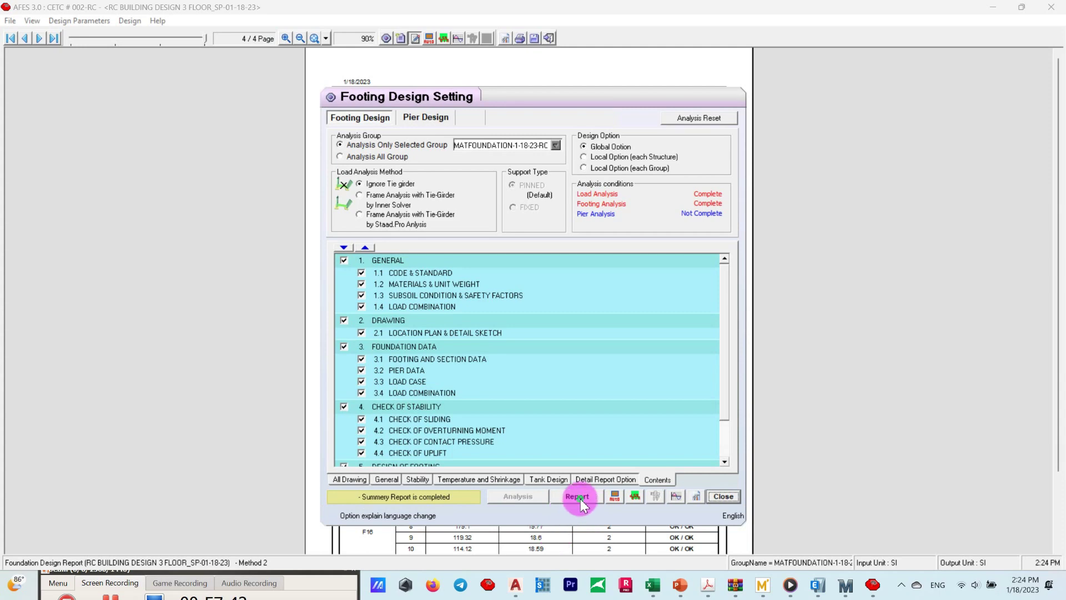
{"action": "left_click", "coordinate": [580, 499]}
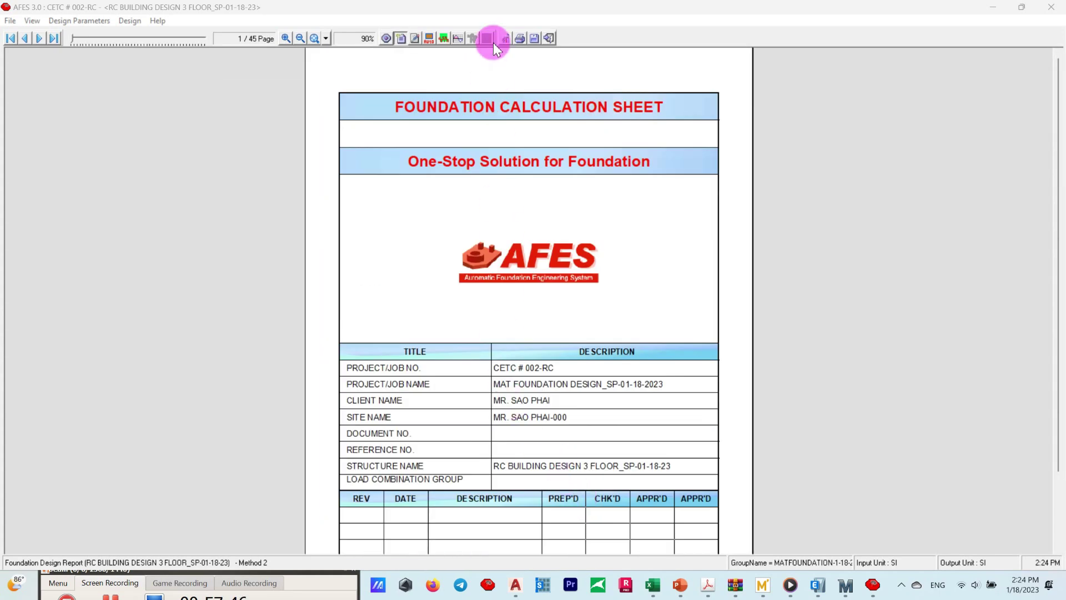
Scroll through the summary report, confirming all two-way shear checks are OK
{"action": "left_click", "coordinate": [415, 38]}
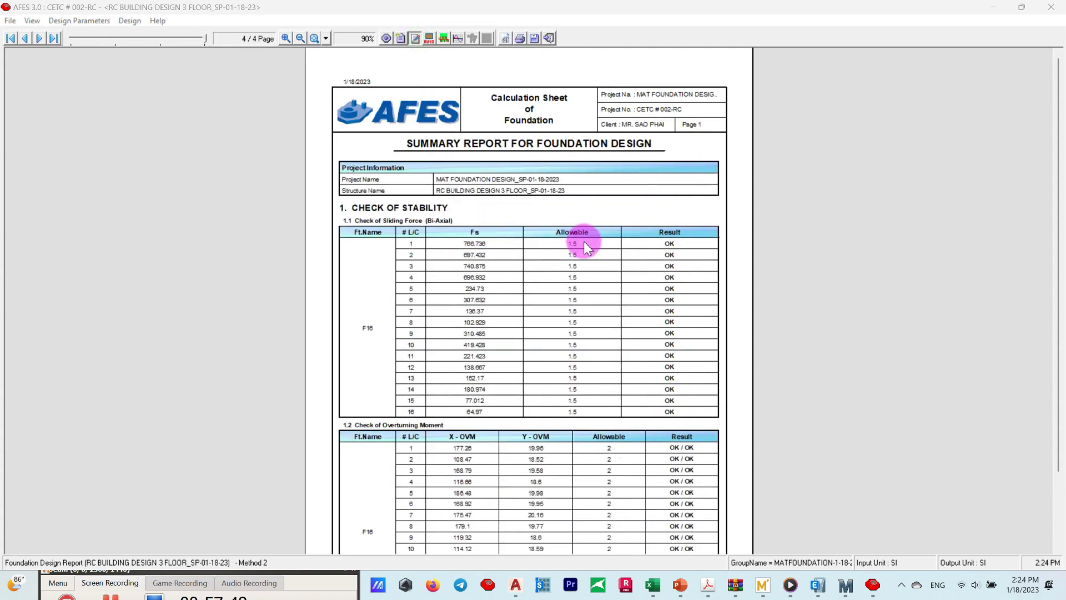
{"action": "scroll", "coordinate": [561, 271], "scroll_direction": "down", "scroll_amount": 1}
{"action": "scroll", "coordinate": [562, 259], "scroll_direction": "down", "scroll_amount": 2}
{"action": "scroll", "coordinate": [562, 259], "scroll_direction": "down", "scroll_amount": 3}
{"action": "scroll", "coordinate": [568, 259], "scroll_direction": "down", "scroll_amount": 5}
{"action": "scroll", "coordinate": [571, 259], "scroll_direction": "down", "scroll_amount": 3}
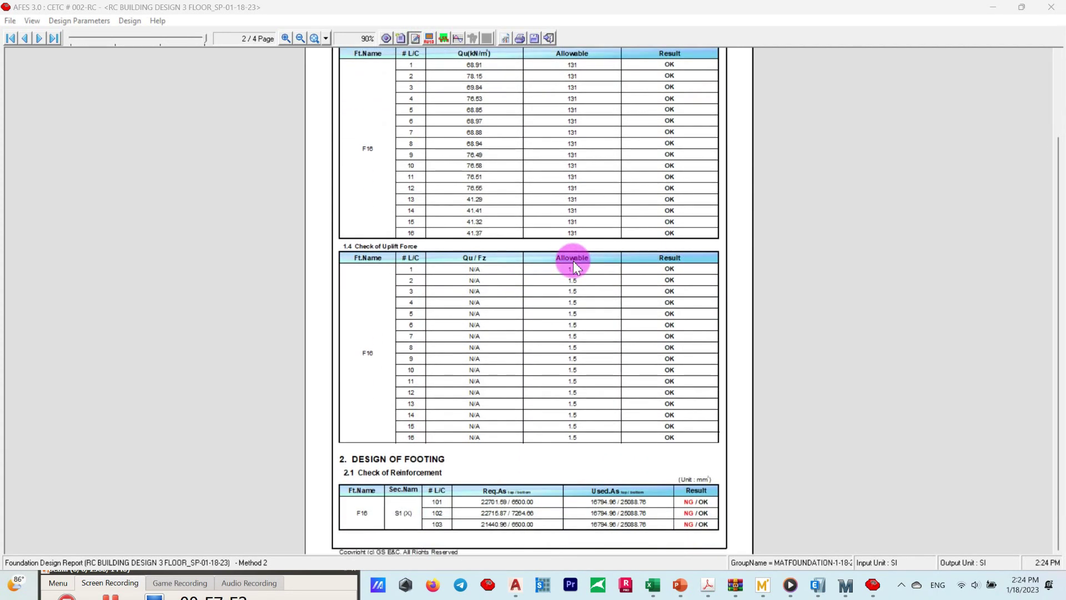
{"action": "scroll", "coordinate": [583, 269], "scroll_direction": "down", "scroll_amount": 5}
{"action": "scroll", "coordinate": [586, 269], "scroll_direction": "down", "scroll_amount": 2}
{"action": "scroll", "coordinate": [600, 277], "scroll_direction": "down", "scroll_amount": 5}
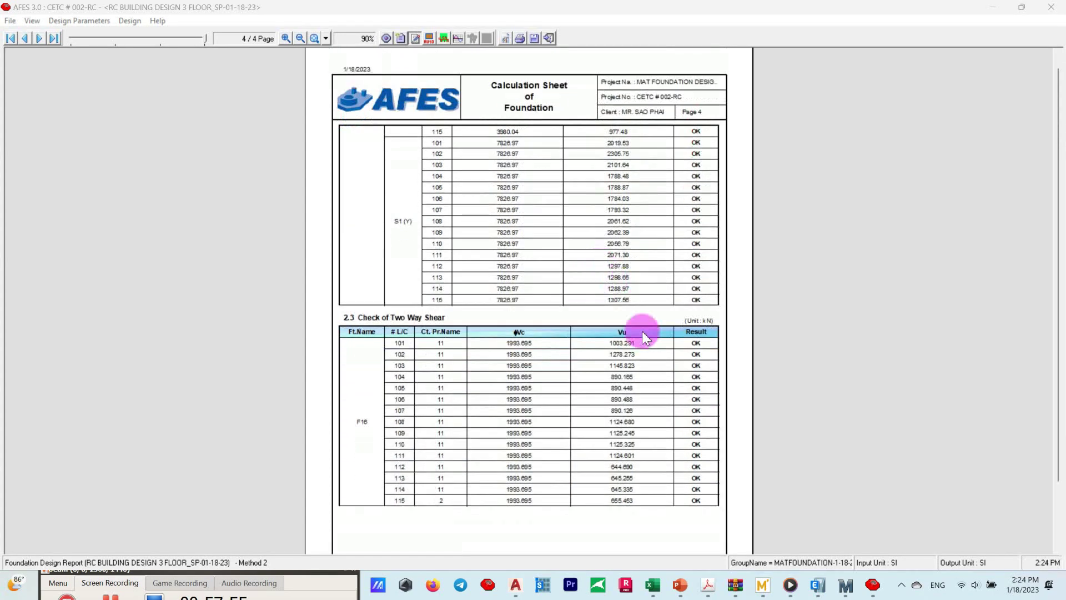
Open the 71. Chbar Ampov project chat, then minimize the windows to reach the desktop
{"action": "left_click", "coordinate": [469, 590]}
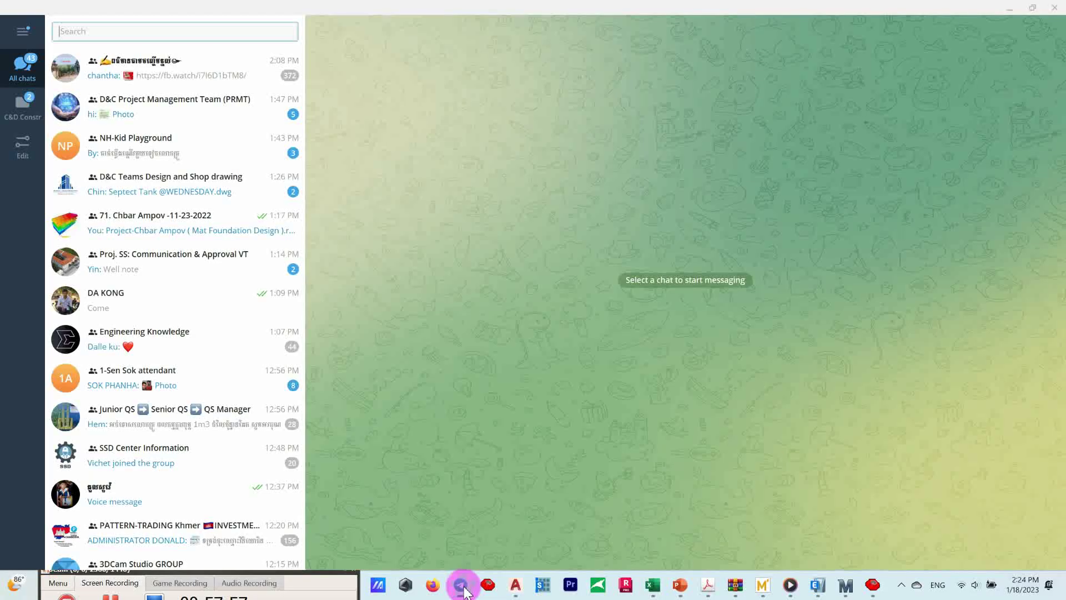
{"action": "left_click", "coordinate": [127, 148]}
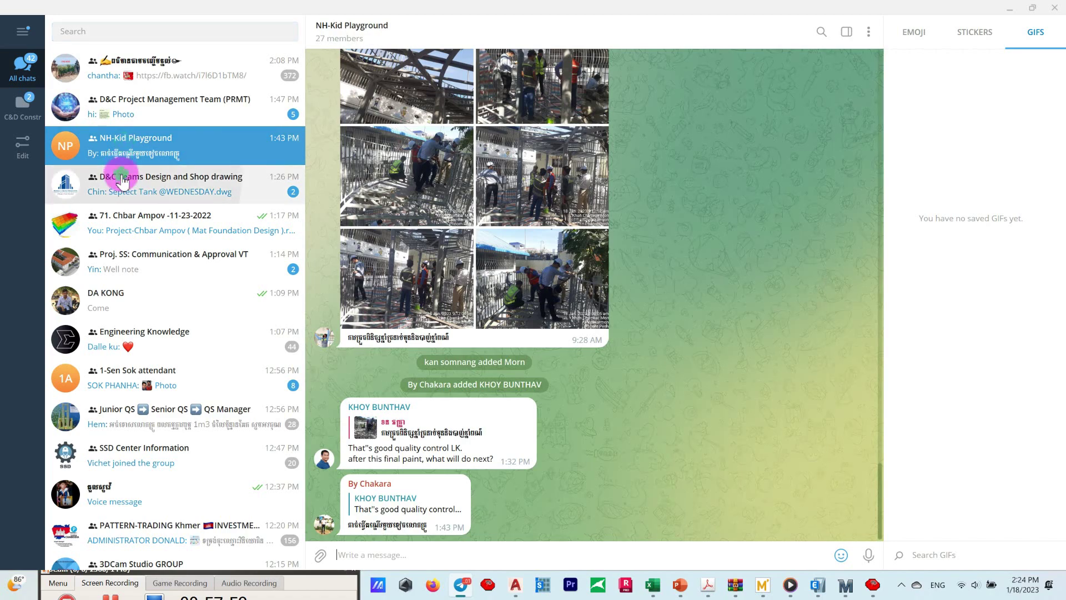
{"action": "left_click", "coordinate": [119, 184]}
{"action": "left_click", "coordinate": [119, 222]}
{"action": "left_click", "coordinate": [1008, 9]}
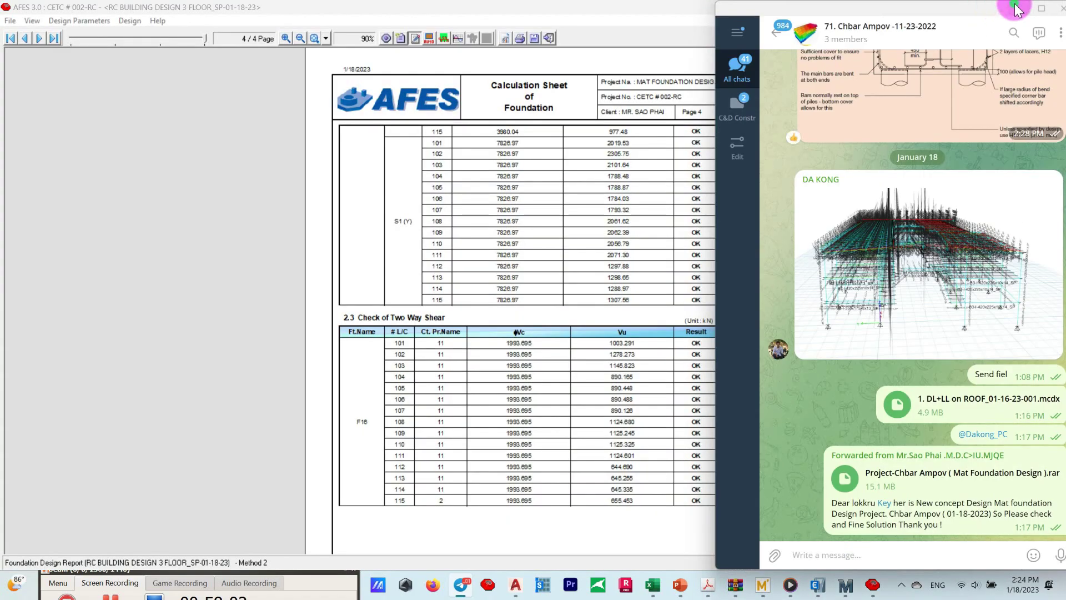
{"action": "left_click", "coordinate": [992, 9]}
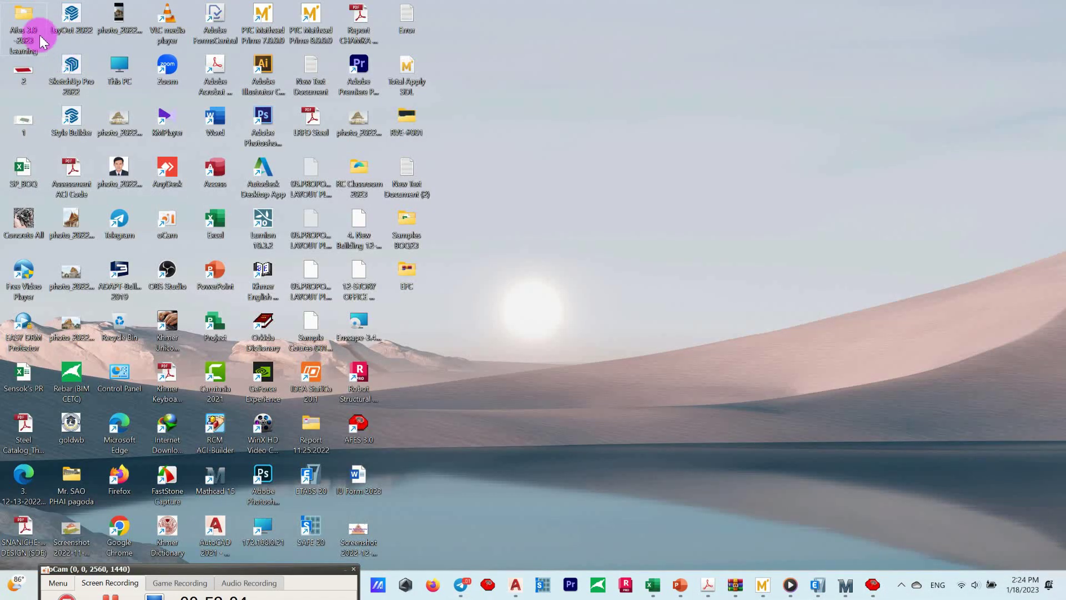
From the Afes 3.0 -2023 Learning folder, view the Summary Report PDF, then open the Detail Report PDF
{"action": "double_click", "coordinate": [21, 20]}
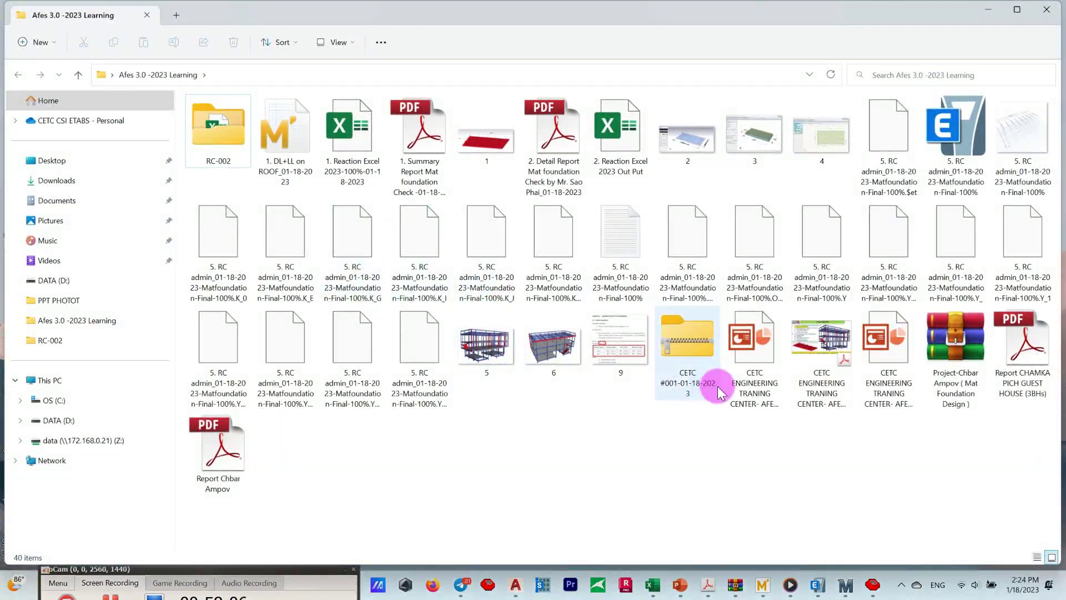
{"action": "left_click", "coordinate": [417, 156]}
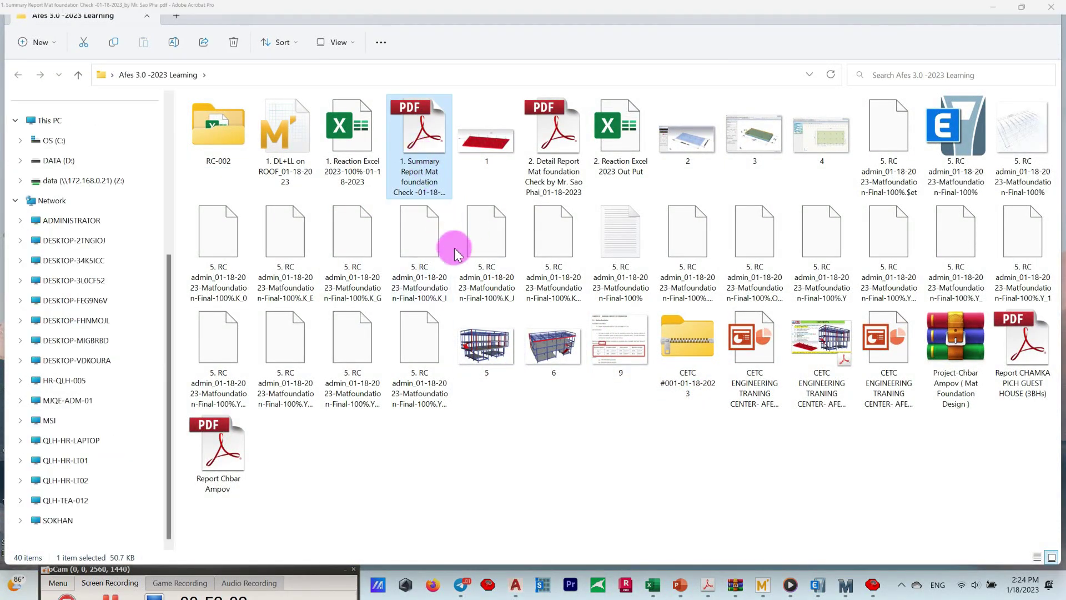
{"action": "scroll", "coordinate": [452, 262], "scroll_direction": "down", "scroll_amount": 5}
{"action": "scroll", "coordinate": [459, 262], "scroll_direction": "down", "scroll_amount": 5}
{"action": "scroll", "coordinate": [468, 263], "scroll_direction": "down", "scroll_amount": 5}
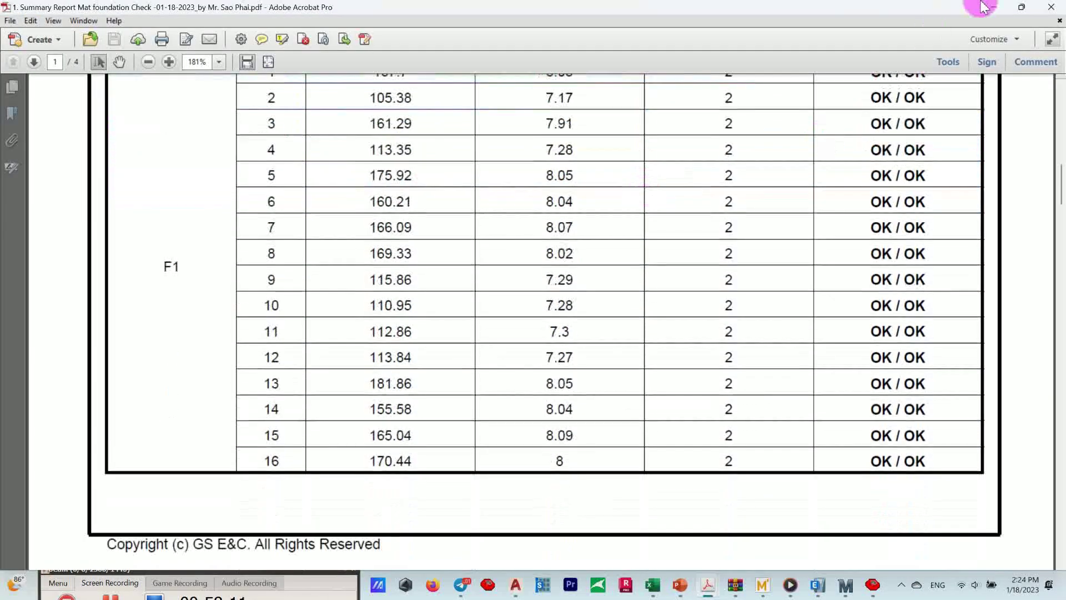
{"action": "left_click", "coordinate": [1061, 5]}
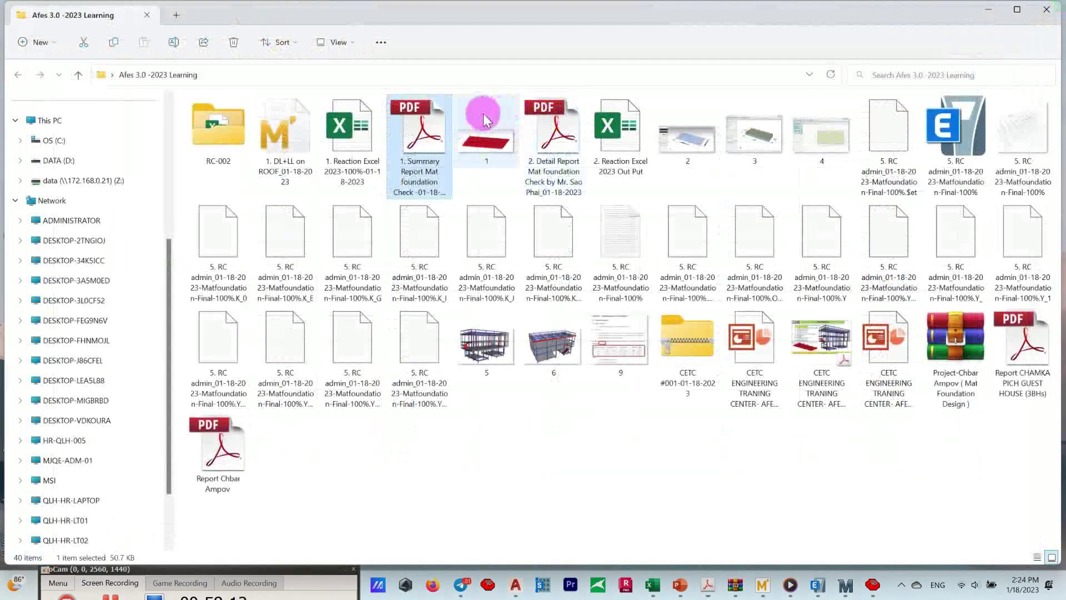
{"action": "left_click", "coordinate": [559, 139]}
{"action": "double_click", "coordinate": [558, 139]}
Scroll the earlier detail report PDF to page 10's D18@300 reinforcement plan
{"action": "scroll", "coordinate": [457, 233], "scroll_direction": "down", "scroll_amount": 5}
{"action": "scroll", "coordinate": [471, 207], "scroll_direction": "down", "scroll_amount": 5}
{"action": "scroll", "coordinate": [477, 201], "scroll_direction": "down", "scroll_amount": 5}
{"action": "scroll", "coordinate": [481, 207], "scroll_direction": "down", "scroll_amount": 5}
{"action": "scroll", "coordinate": [484, 212], "scroll_direction": "down", "scroll_amount": 3, "text": "ctrl"}
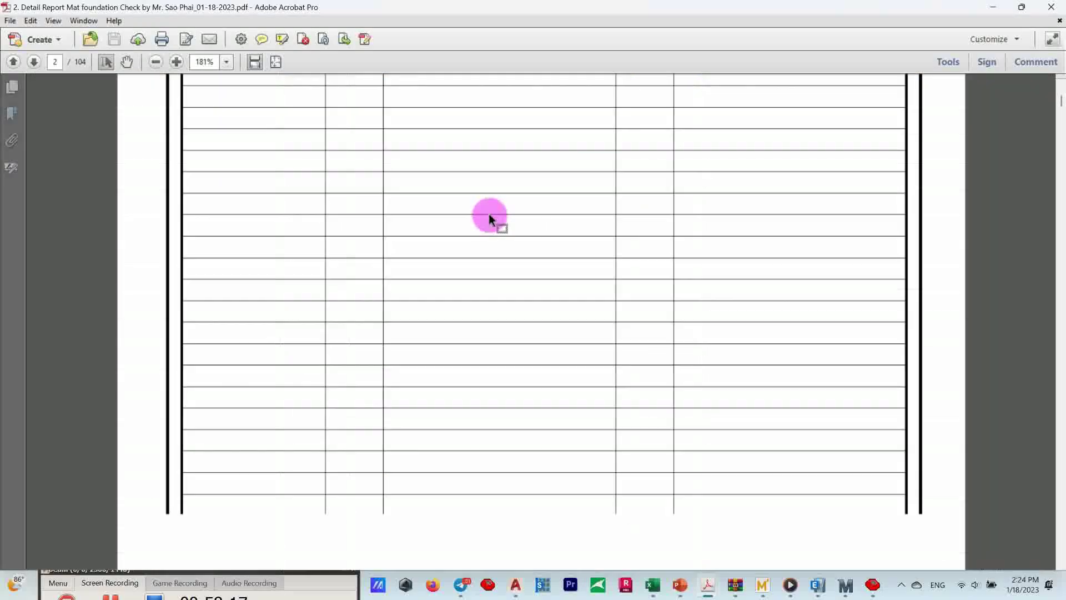
{"action": "scroll", "coordinate": [489, 213], "scroll_direction": "down", "scroll_amount": 2, "text": "ctrl"}
{"action": "scroll", "coordinate": [516, 250], "scroll_direction": "down", "scroll_amount": 5}
{"action": "scroll", "coordinate": [538, 267], "scroll_direction": "down", "scroll_amount": 6}
{"action": "scroll", "coordinate": [539, 275], "scroll_direction": "down", "scroll_amount": 3}
{"action": "scroll", "coordinate": [539, 282], "scroll_direction": "down", "scroll_amount": 3}
{"action": "scroll", "coordinate": [539, 292], "scroll_direction": "down", "scroll_amount": 5}
{"action": "scroll", "coordinate": [542, 306], "scroll_direction": "down", "scroll_amount": 5}
{"action": "scroll", "coordinate": [552, 313], "scroll_direction": "down", "scroll_amount": 5}
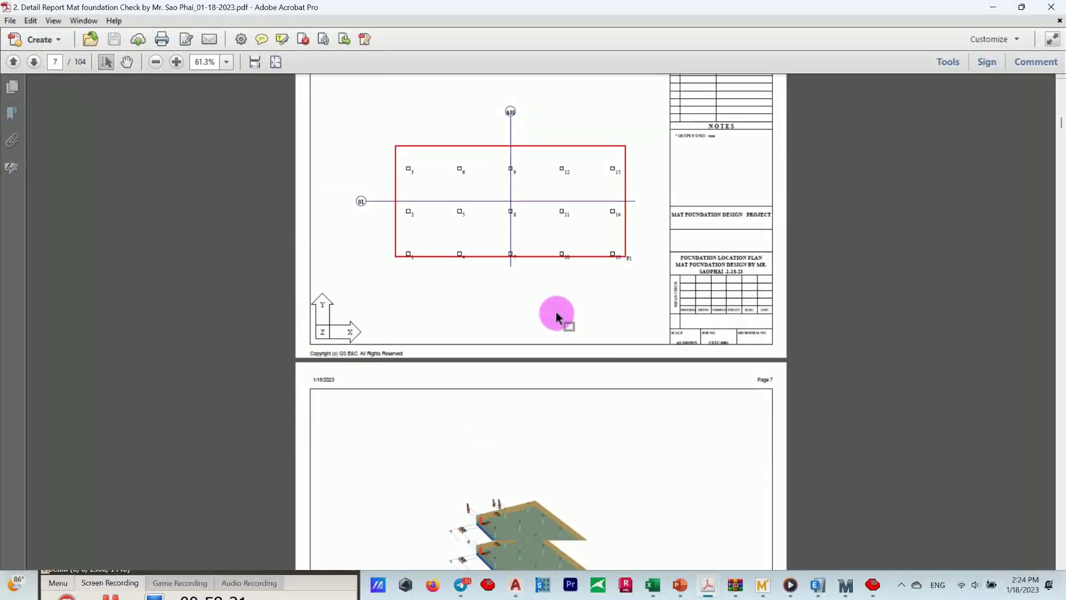
{"action": "scroll", "coordinate": [557, 310], "scroll_direction": "down", "scroll_amount": 5}
{"action": "scroll", "coordinate": [557, 309], "scroll_direction": "down", "scroll_amount": 5}
{"action": "scroll", "coordinate": [560, 309], "scroll_direction": "down", "scroll_amount": 5}
{"action": "scroll", "coordinate": [562, 307], "scroll_direction": "down", "scroll_amount": 5}
{"action": "scroll", "coordinate": [560, 314], "scroll_direction": "down", "scroll_amount": 5}
{"action": "scroll", "coordinate": [558, 320], "scroll_direction": "down", "scroll_amount": 3}
{"action": "scroll", "coordinate": [554, 309], "scroll_direction": "down", "scroll_amount": 5}
{"action": "scroll", "coordinate": [562, 305], "scroll_direction": "down", "scroll_amount": 5}
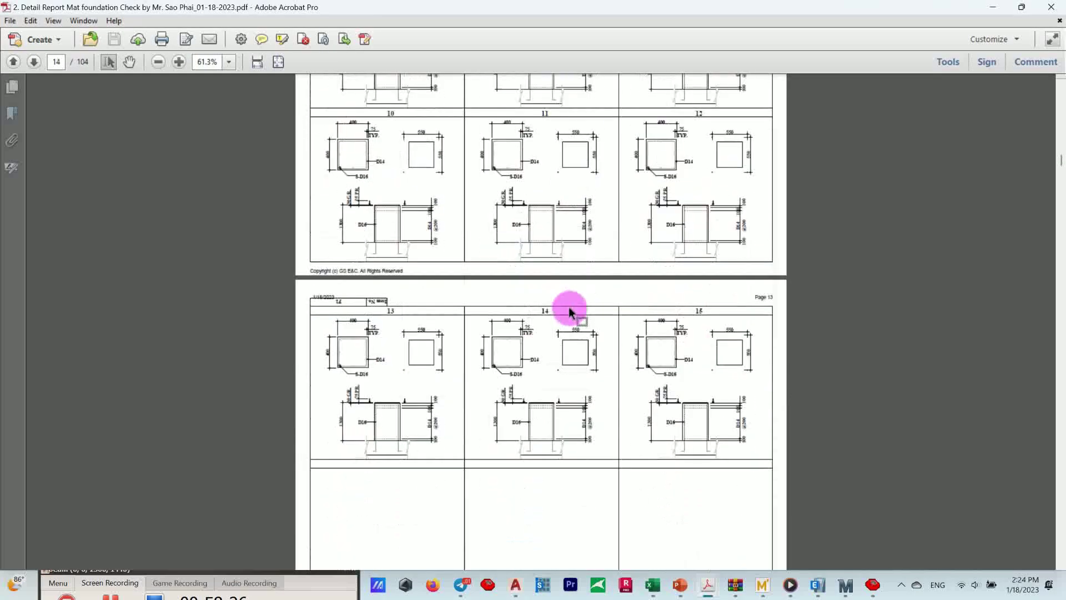
{"action": "scroll", "coordinate": [570, 309], "scroll_direction": "down", "scroll_amount": 5}
{"action": "scroll", "coordinate": [578, 300], "scroll_direction": "down", "scroll_amount": 2}
{"action": "scroll", "coordinate": [577, 298], "scroll_direction": "down", "scroll_amount": 3}
{"action": "scroll", "coordinate": [671, 351], "scroll_direction": "down", "scroll_amount": 5}
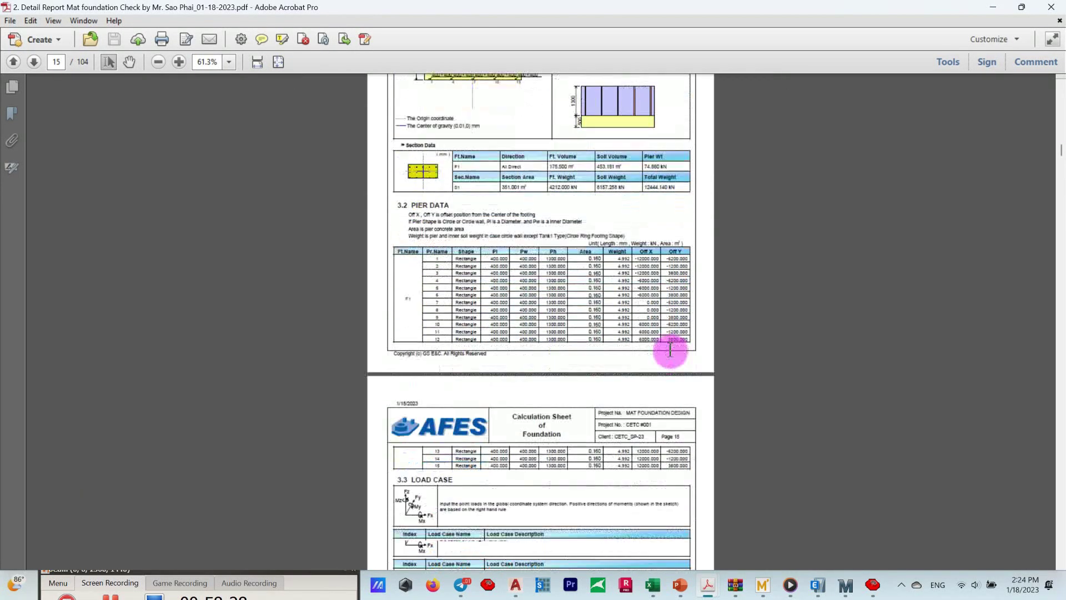
{"action": "scroll", "coordinate": [671, 345], "scroll_direction": "up", "scroll_amount": 10}
{"action": "scroll", "coordinate": [673, 333], "scroll_direction": "up", "scroll_amount": 5}
{"action": "scroll", "coordinate": [672, 330], "scroll_direction": "up", "scroll_amount": 5}
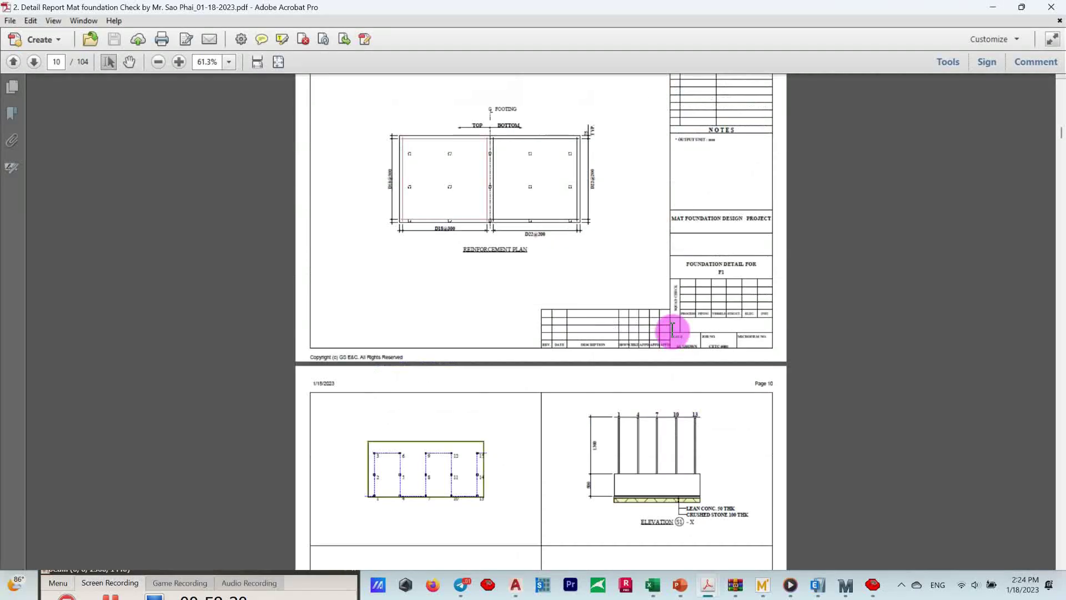
{"action": "scroll", "coordinate": [588, 162], "scroll_direction": "up", "scroll_amount": 2, "text": "ctrl"}
{"action": "scroll", "coordinate": [660, 226], "scroll_direction": "up", "scroll_amount": 3, "text": "ctrl"}
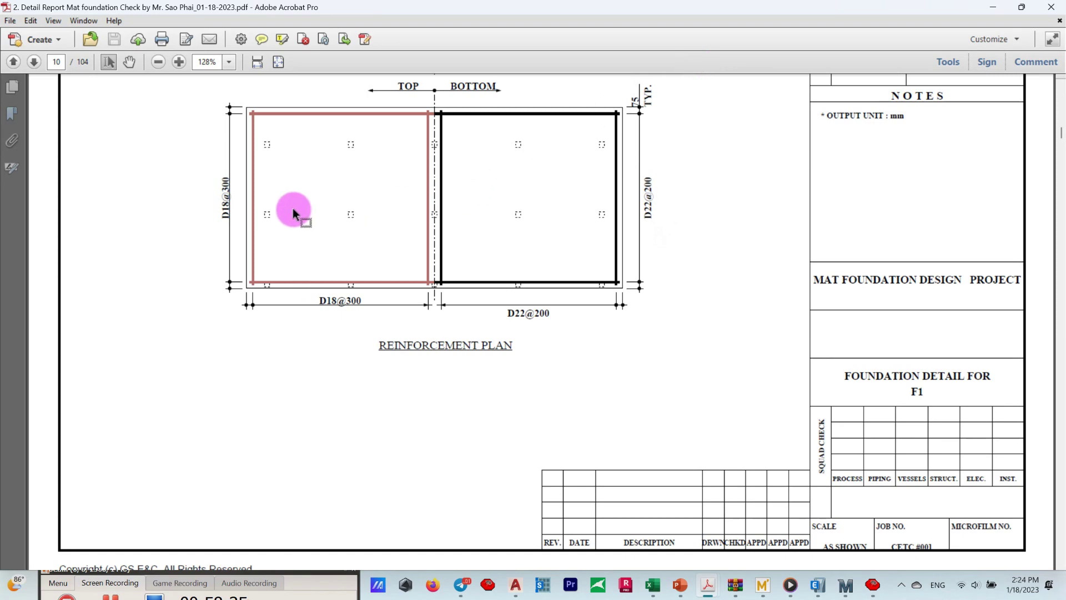
Back in AFES, show the full 45-page foundation calculation report and scroll through it
{"action": "left_click", "coordinate": [874, 587]}
{"action": "scroll", "coordinate": [489, 202], "scroll_direction": "down", "scroll_amount": 2}
{"action": "scroll", "coordinate": [483, 202], "scroll_direction": "down", "scroll_amount": 3}
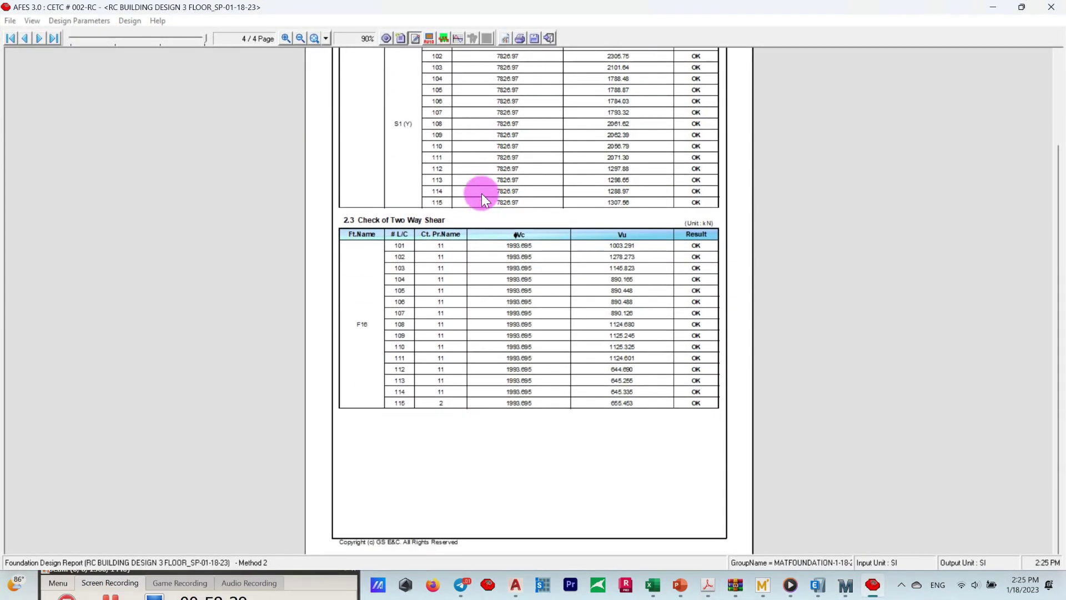
{"action": "left_click", "coordinate": [401, 35]}
{"action": "scroll", "coordinate": [475, 215], "scroll_direction": "down", "scroll_amount": 1}
{"action": "scroll", "coordinate": [525, 174], "scroll_direction": "down", "scroll_amount": 10}
{"action": "scroll", "coordinate": [547, 161], "scroll_direction": "down", "scroll_amount": 8}
{"action": "scroll", "coordinate": [578, 177], "scroll_direction": "down", "scroll_amount": 5}
{"action": "scroll", "coordinate": [609, 285], "scroll_direction": "down", "scroll_amount": 5}
{"action": "scroll", "coordinate": [555, 278], "scroll_direction": "down", "scroll_amount": 5}
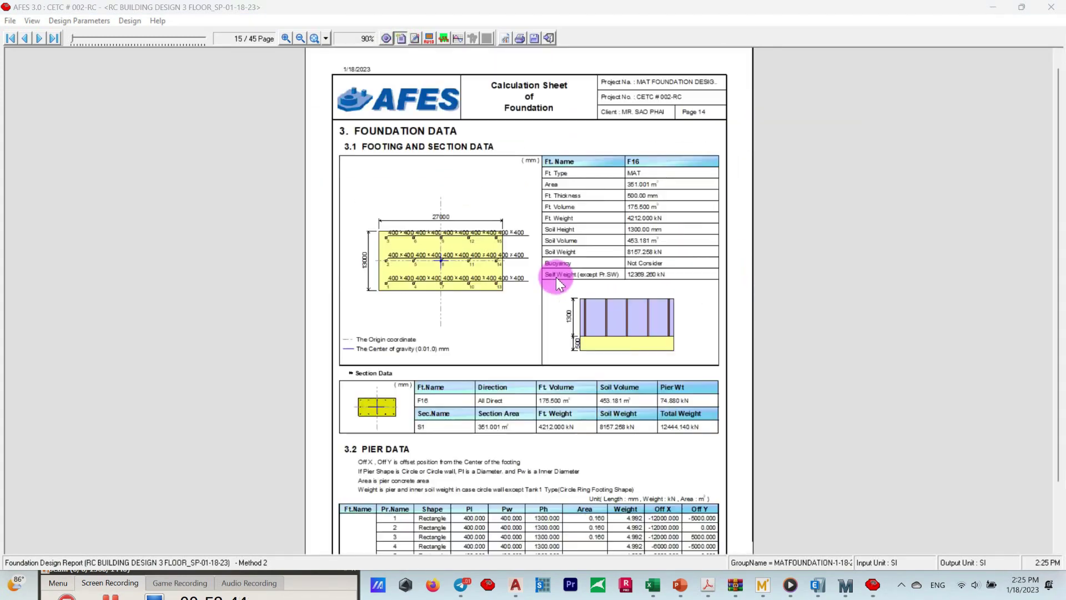
{"action": "scroll", "coordinate": [556, 275], "scroll_direction": "down", "scroll_amount": 3}
{"action": "scroll", "coordinate": [557, 275], "scroll_direction": "down", "scroll_amount": 2}
{"action": "scroll", "coordinate": [580, 271], "scroll_direction": "up", "scroll_amount": 1}
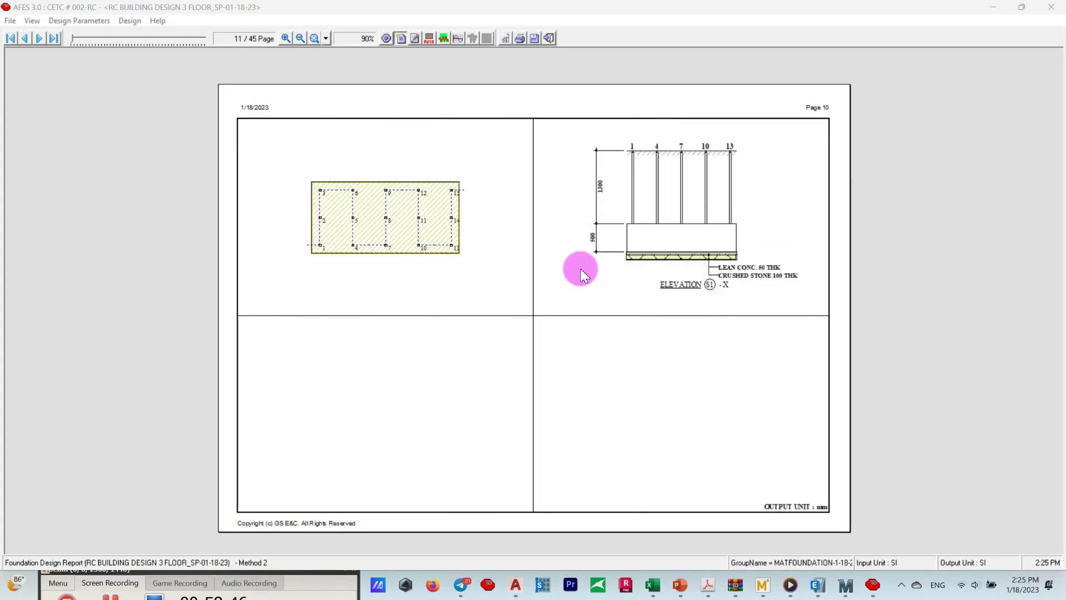
{"action": "scroll", "coordinate": [595, 264], "scroll_direction": "up", "scroll_amount": 1}
{"action": "scroll", "coordinate": [605, 283], "scroll_direction": "up", "scroll_amount": 4, "text": "ctrl"}
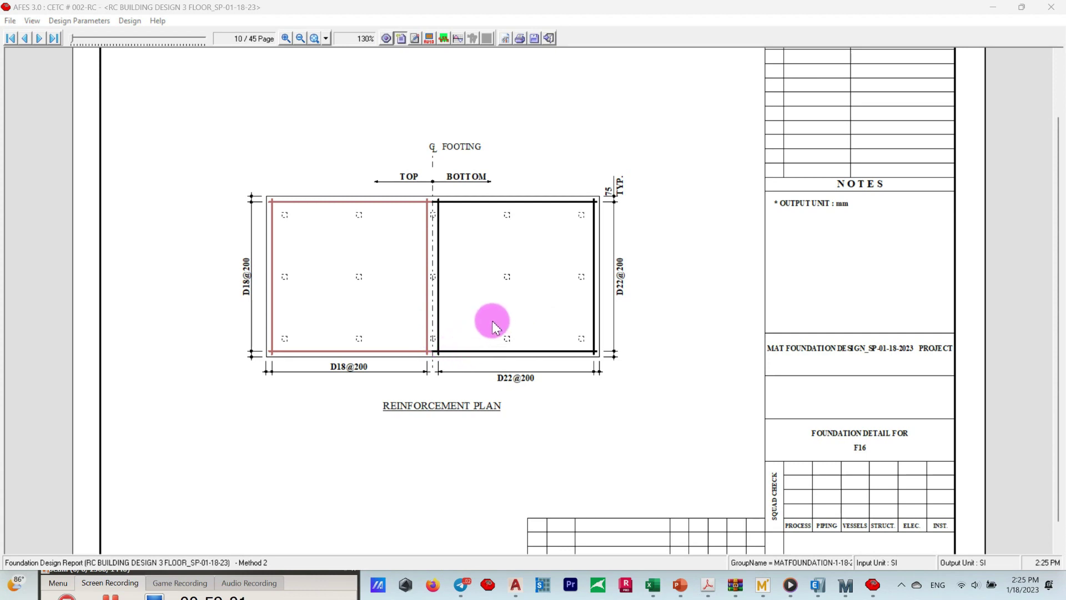
Check the enlarged 4-page design-check sheet, then return to the 45-page report's cover page
{"action": "scroll", "coordinate": [496, 328], "scroll_direction": "down", "scroll_amount": 5}
{"action": "scroll", "coordinate": [491, 319], "scroll_direction": "down", "scroll_amount": 3}
{"action": "scroll", "coordinate": [499, 311], "scroll_direction": "down", "scroll_amount": 5}
{"action": "scroll", "coordinate": [514, 276], "scroll_direction": "down", "scroll_amount": 5}
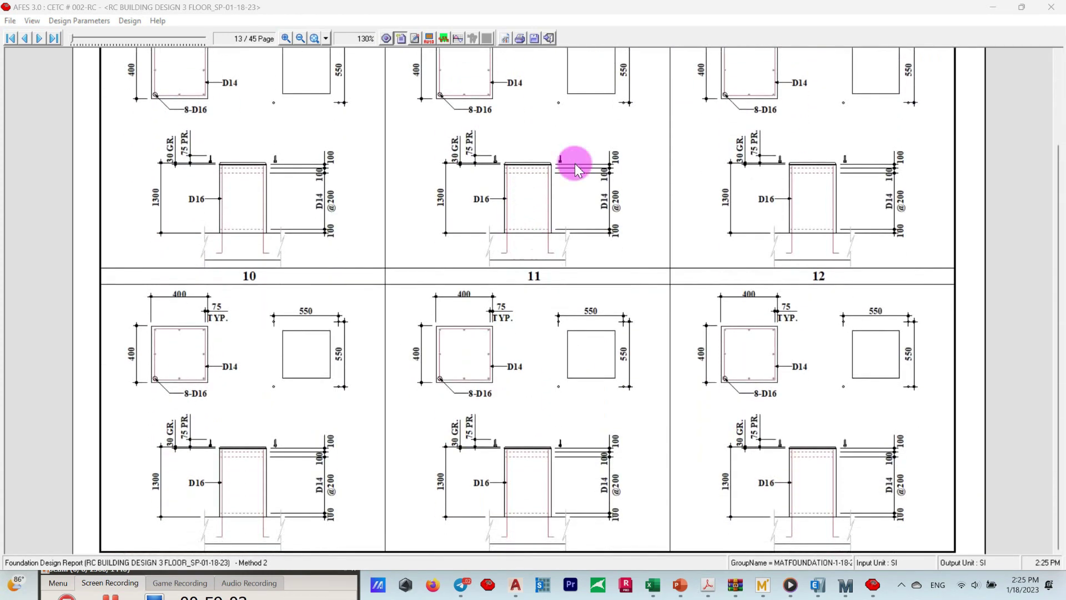
{"action": "scroll", "coordinate": [555, 167], "scroll_direction": "down", "scroll_amount": 5}
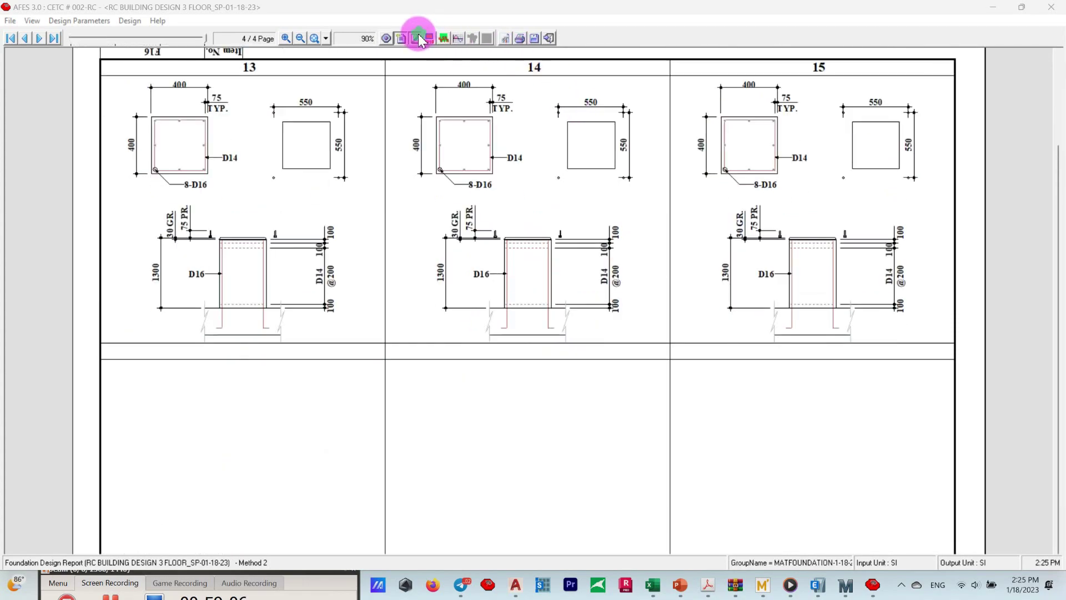
{"action": "left_click", "coordinate": [421, 39]}
{"action": "scroll", "coordinate": [611, 238], "scroll_direction": "down", "scroll_amount": 5}
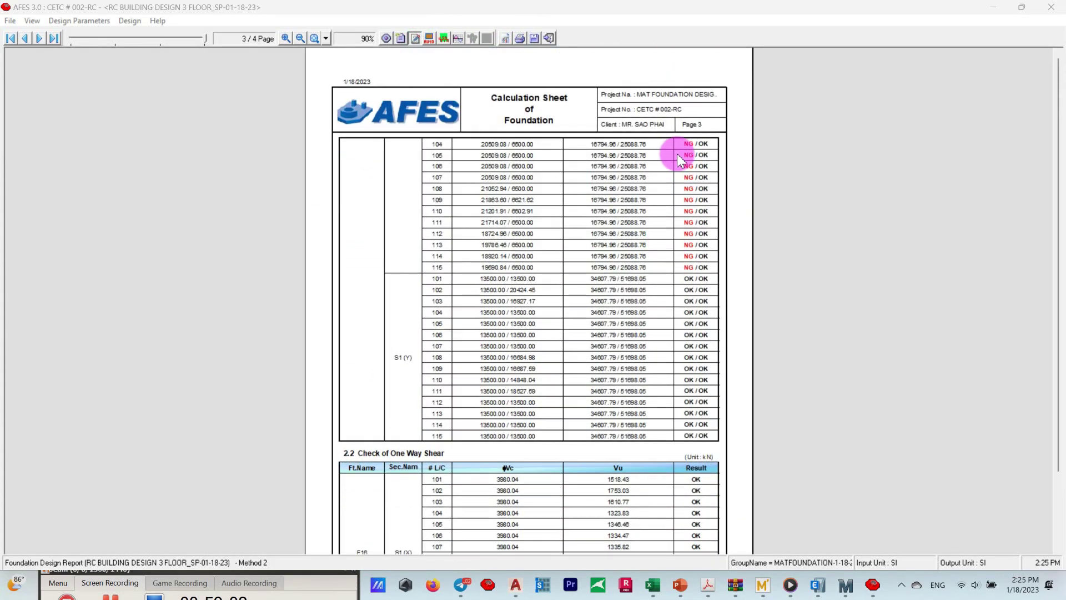
{"action": "left_click", "coordinate": [595, 135]}
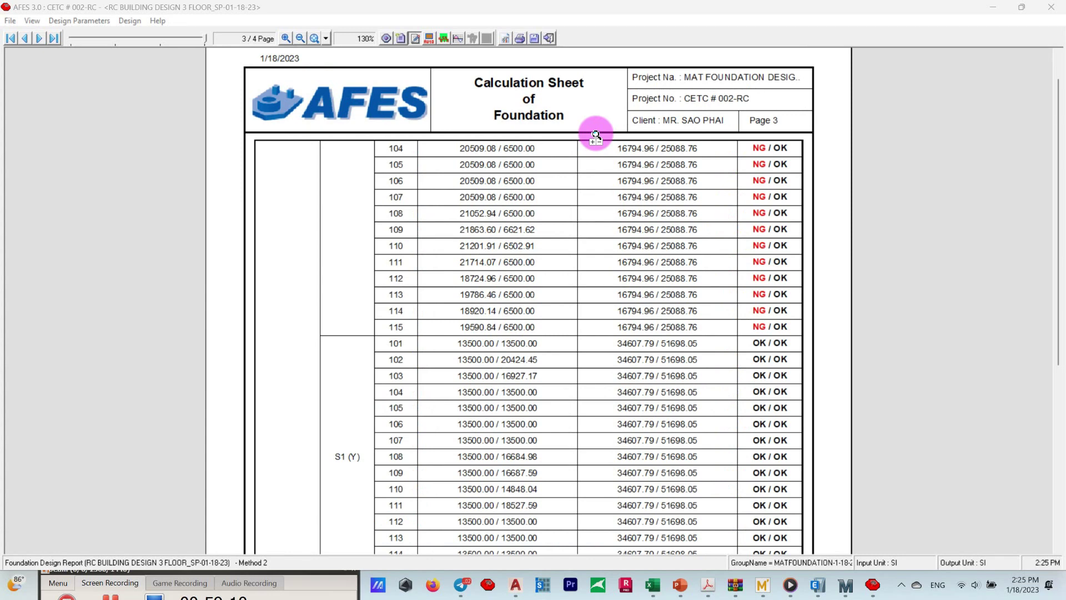
{"action": "left_click", "coordinate": [400, 37]}
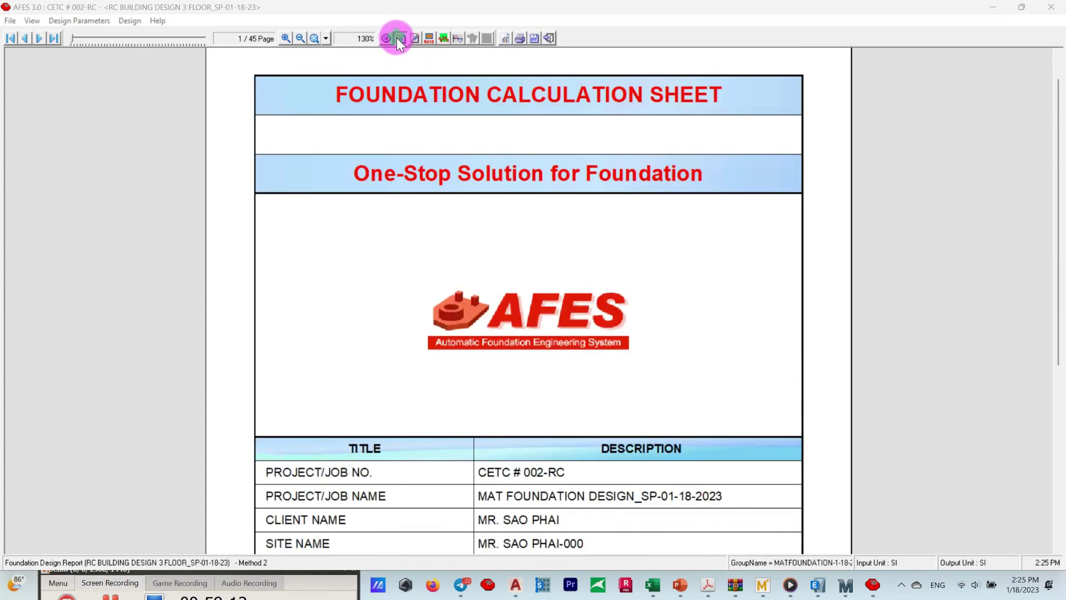
{"action": "scroll", "coordinate": [524, 295], "scroll_direction": "down", "scroll_amount": 5}
{"action": "scroll", "coordinate": [555, 275], "scroll_direction": "down", "scroll_amount": 10}
{"action": "scroll", "coordinate": [562, 264], "scroll_direction": "down", "scroll_amount": 10}
{"action": "scroll", "coordinate": [561, 238], "scroll_direction": "down", "scroll_amount": 5, "text": "ctrl"}
{"action": "scroll", "coordinate": [558, 303], "scroll_direction": "up", "scroll_amount": 3, "text": "ctrl"}
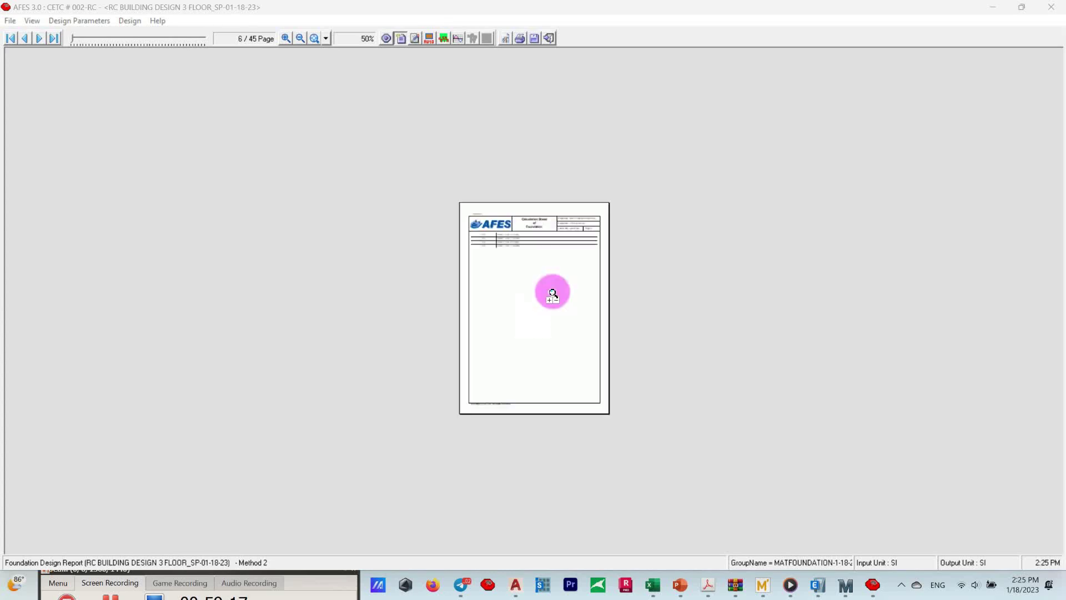
{"action": "scroll", "coordinate": [552, 290], "scroll_direction": "up", "scroll_amount": 3, "text": "ctrl"}
{"action": "scroll", "coordinate": [552, 288], "scroll_direction": "up", "scroll_amount": 5}
{"action": "scroll", "coordinate": [557, 279], "scroll_direction": "up", "scroll_amount": 5}
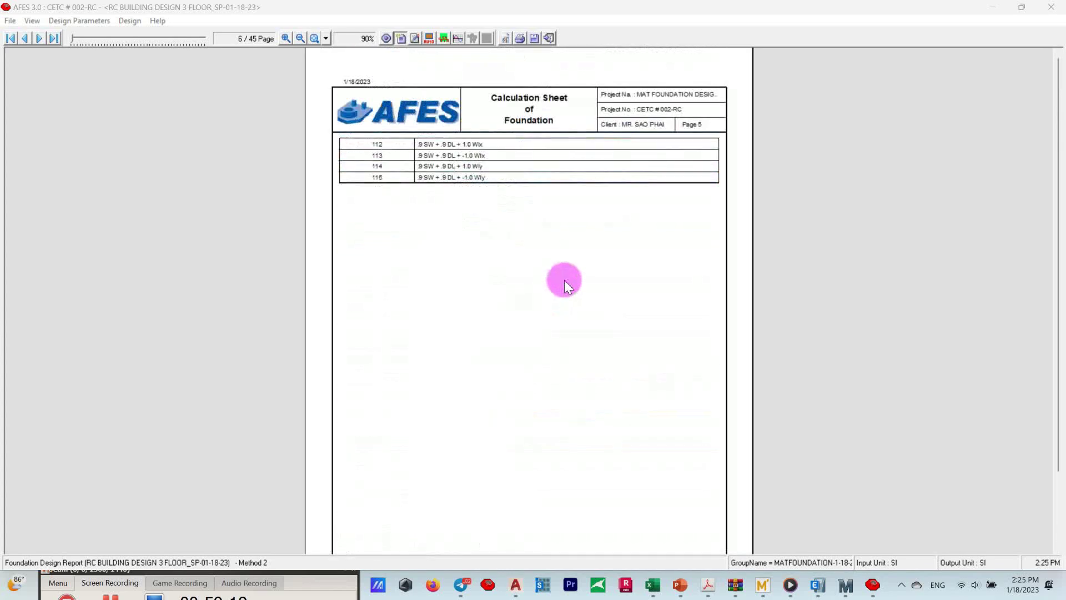
{"action": "scroll", "coordinate": [567, 271], "scroll_direction": "up", "scroll_amount": 1}
{"action": "scroll", "coordinate": [568, 269], "scroll_direction": "up", "scroll_amount": 1}
{"action": "scroll", "coordinate": [569, 269], "scroll_direction": "up", "scroll_amount": 1}
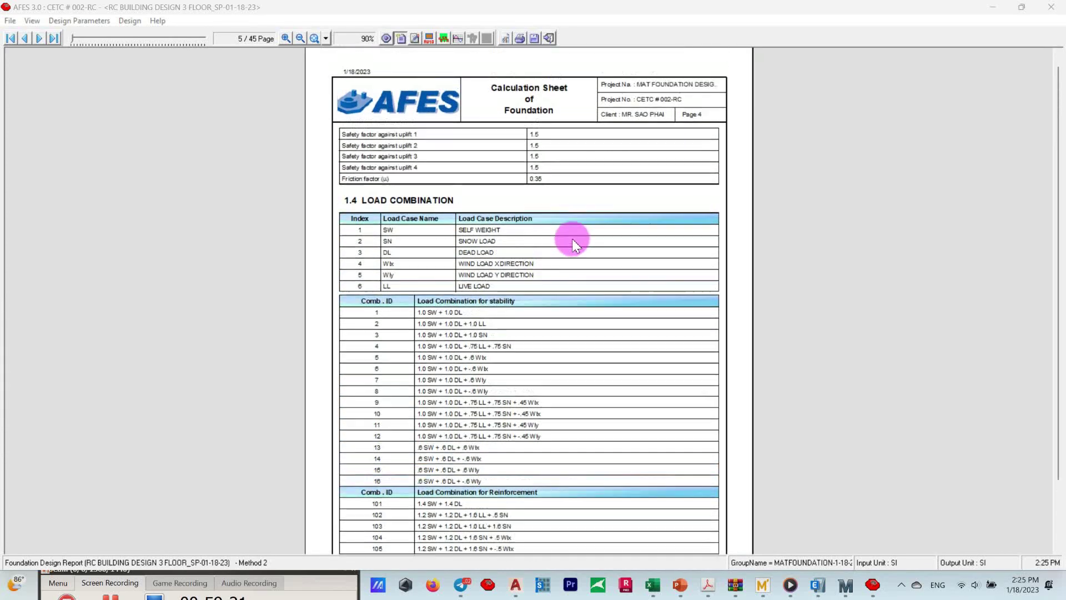
{"action": "scroll", "coordinate": [572, 239], "scroll_direction": "up", "scroll_amount": 5}
{"action": "scroll", "coordinate": [585, 212], "scroll_direction": "up", "scroll_amount": 3, "text": "ctrl"}
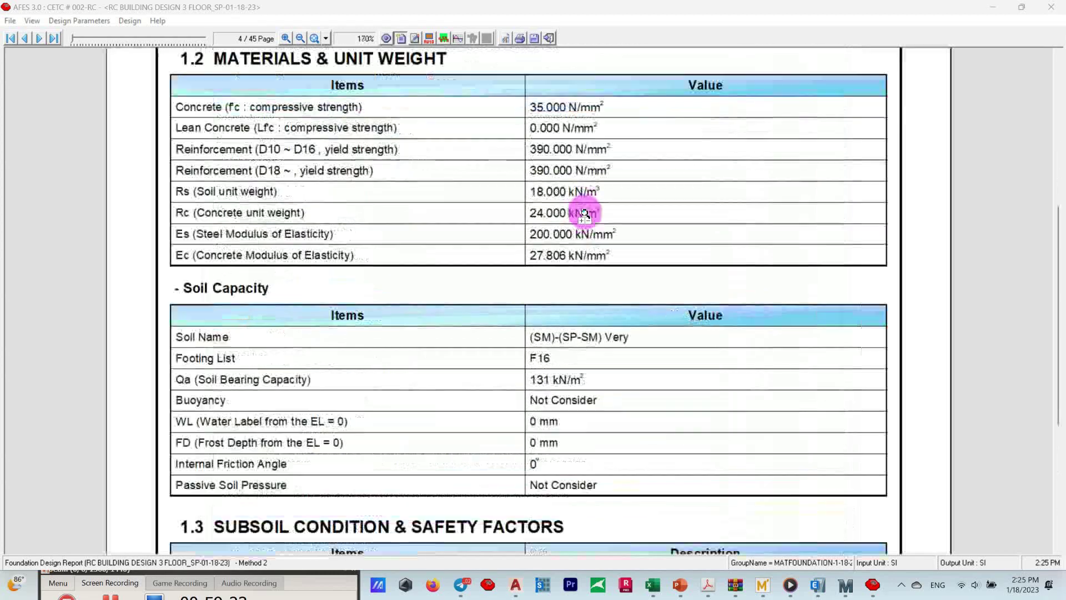
{"action": "scroll", "coordinate": [585, 212], "scroll_direction": "up", "scroll_amount": 2, "text": "ctrl"}
{"action": "scroll", "coordinate": [605, 253], "scroll_direction": "up", "scroll_amount": 1}
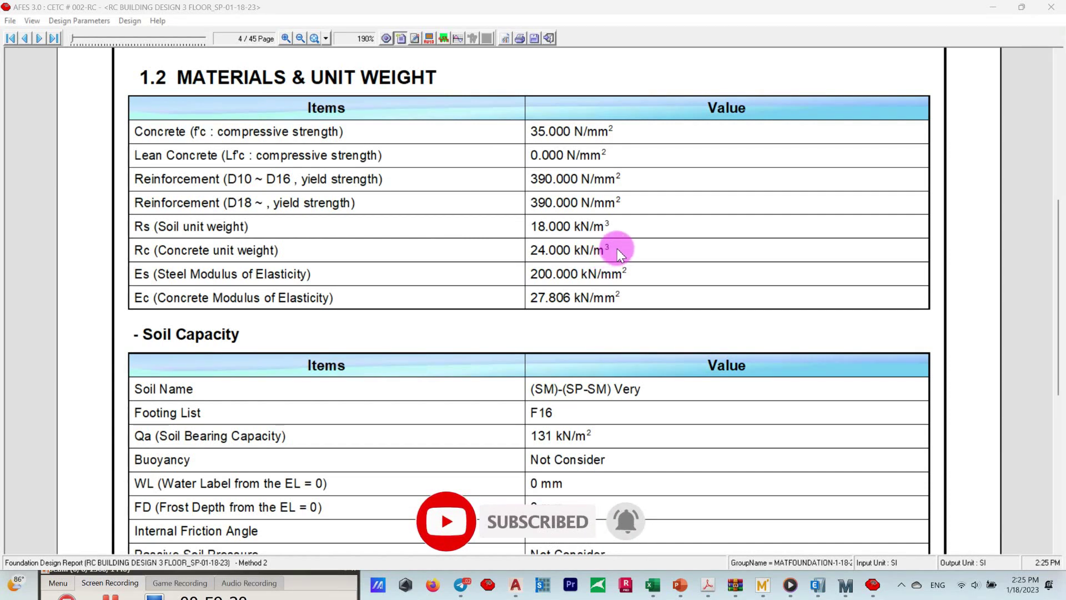
{"action": "scroll", "coordinate": [618, 246], "scroll_direction": "up", "scroll_amount": 1}
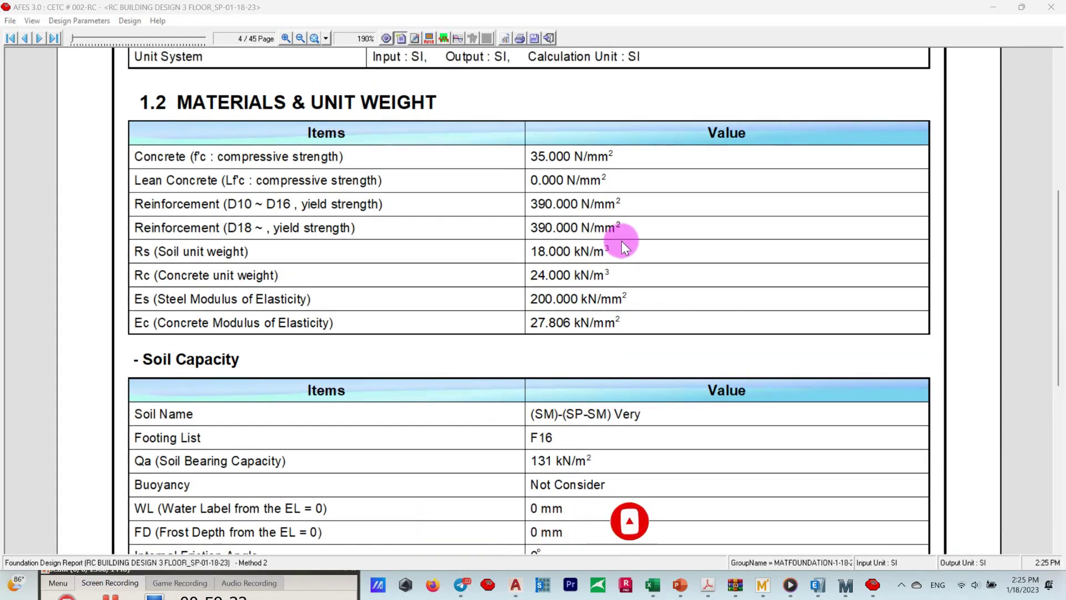
{"action": "scroll", "coordinate": [624, 246], "scroll_direction": "down", "scroll_amount": 2}
{"action": "scroll", "coordinate": [625, 245], "scroll_direction": "down", "scroll_amount": 3}
{"action": "scroll", "coordinate": [627, 245], "scroll_direction": "down", "scroll_amount": 2}
{"action": "scroll", "coordinate": [628, 244], "scroll_direction": "down", "scroll_amount": 2}
{"action": "scroll", "coordinate": [627, 239], "scroll_direction": "down", "scroll_amount": 2}
{"action": "scroll", "coordinate": [629, 242], "scroll_direction": "down", "scroll_amount": 3}
{"action": "scroll", "coordinate": [631, 236], "scroll_direction": "down", "scroll_amount": 1}
{"action": "scroll", "coordinate": [641, 239], "scroll_direction": "down", "scroll_amount": 3}
{"action": "scroll", "coordinate": [647, 245], "scroll_direction": "down", "scroll_amount": 2}
{"action": "scroll", "coordinate": [651, 247], "scroll_direction": "down", "scroll_amount": 3}
{"action": "scroll", "coordinate": [651, 241], "scroll_direction": "down", "scroll_amount": 5}
{"action": "scroll", "coordinate": [650, 236], "scroll_direction": "down", "scroll_amount": 3}
{"action": "scroll", "coordinate": [656, 236], "scroll_direction": "down", "scroll_amount": 3}
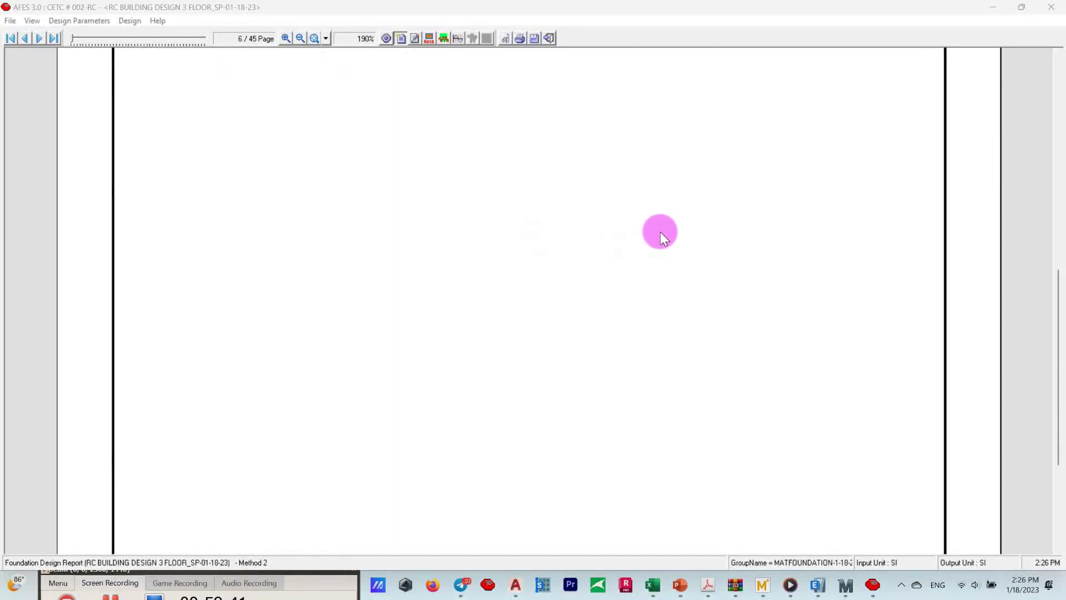
{"action": "scroll", "coordinate": [667, 220], "scroll_direction": "down", "scroll_amount": 5}
{"action": "scroll", "coordinate": [666, 224], "scroll_direction": "down", "scroll_amount": 3}
{"action": "scroll", "coordinate": [667, 222], "scroll_direction": "down", "scroll_amount": 3}
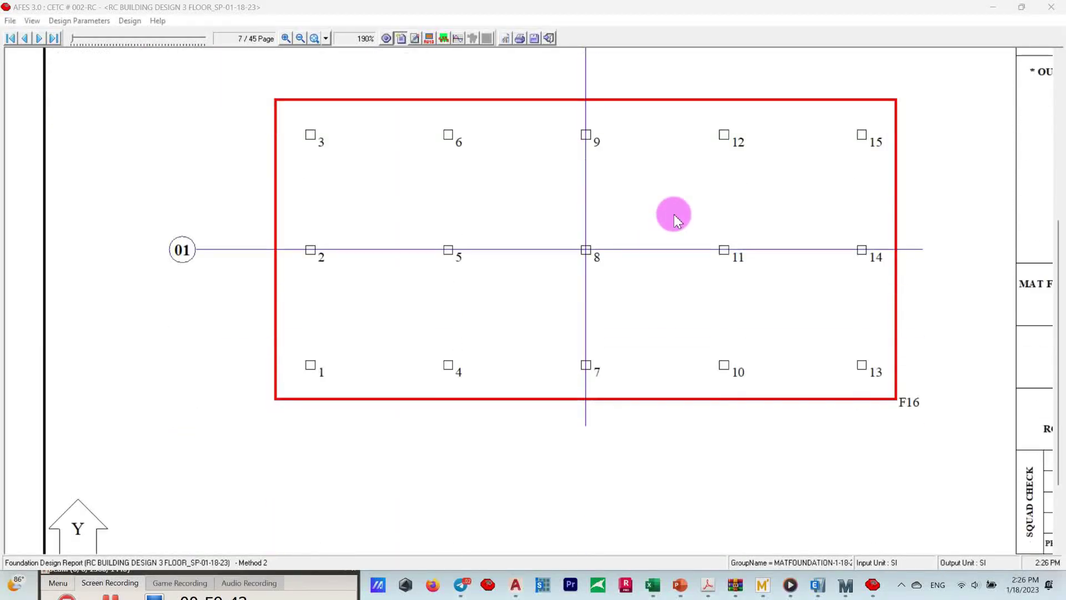
{"action": "scroll", "coordinate": [674, 217], "scroll_direction": "down", "scroll_amount": 5}
{"action": "scroll", "coordinate": [674, 238], "scroll_direction": "down", "scroll_amount": 3}
{"action": "scroll", "coordinate": [673, 241], "scroll_direction": "down", "scroll_amount": 3}
{"action": "scroll", "coordinate": [673, 245], "scroll_direction": "down", "scroll_amount": 2}
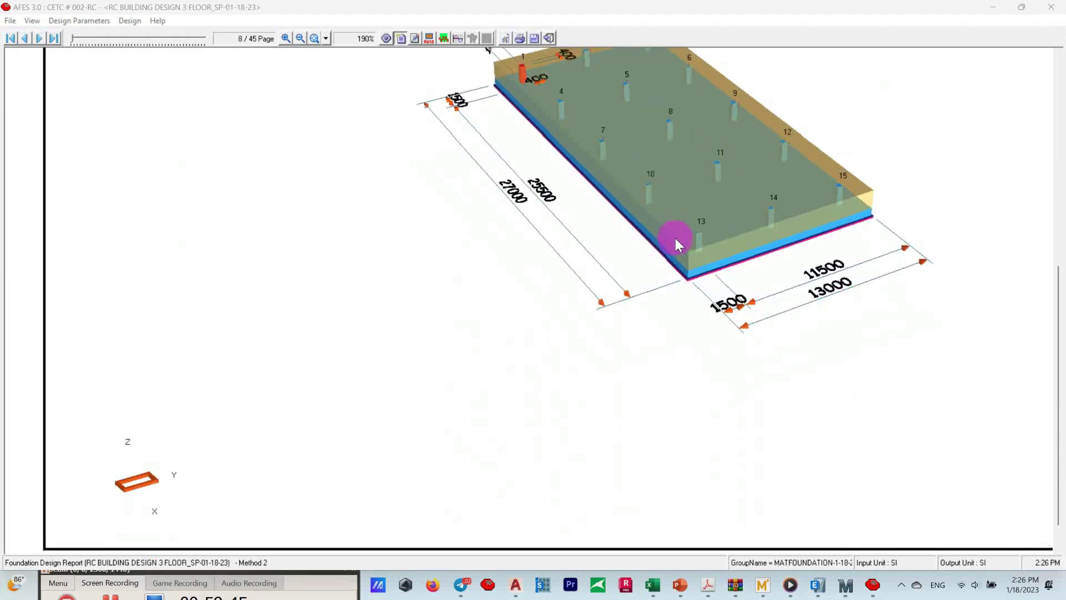
{"action": "scroll", "coordinate": [673, 243], "scroll_direction": "down", "scroll_amount": 3}
{"action": "scroll", "coordinate": [674, 239], "scroll_direction": "down", "scroll_amount": 3}
{"action": "scroll", "coordinate": [661, 247], "scroll_direction": "down", "scroll_amount": 3}
{"action": "scroll", "coordinate": [639, 264], "scroll_direction": "down", "scroll_amount": 3}
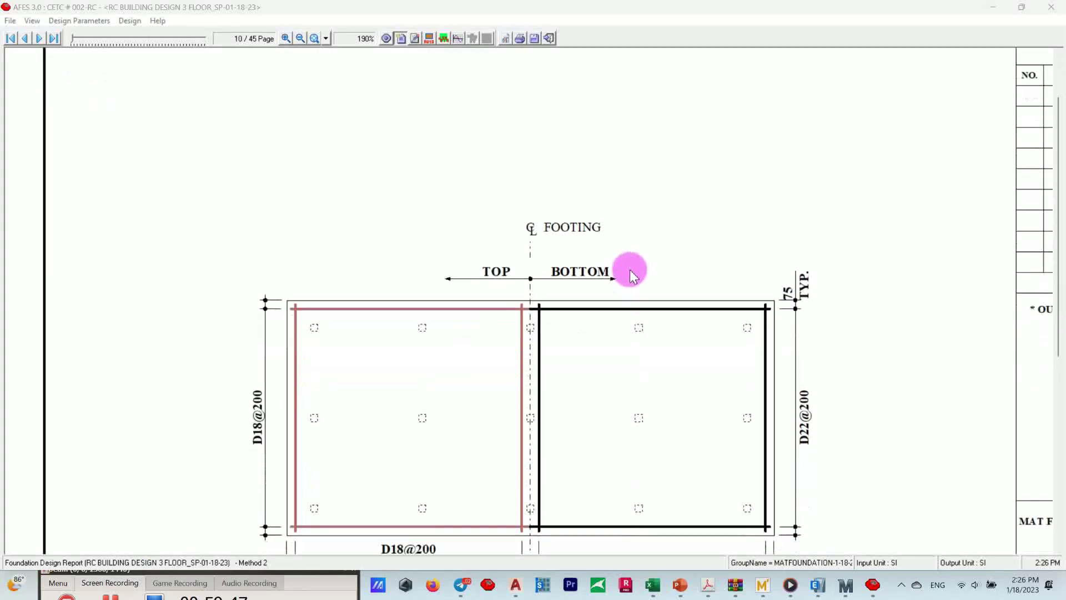
{"action": "scroll", "coordinate": [633, 264], "scroll_direction": "down", "scroll_amount": 2}
{"action": "scroll", "coordinate": [575, 300], "scroll_direction": "down", "scroll_amount": 3}
{"action": "scroll", "coordinate": [577, 297], "scroll_direction": "down", "scroll_amount": 5}
{"action": "scroll", "coordinate": [580, 295], "scroll_direction": "down", "scroll_amount": 3}
{"action": "scroll", "coordinate": [582, 298], "scroll_direction": "down", "scroll_amount": 3}
{"action": "scroll", "coordinate": [583, 295], "scroll_direction": "down", "scroll_amount": 3}
{"action": "scroll", "coordinate": [583, 298], "scroll_direction": "down", "scroll_amount": 5}
{"action": "scroll", "coordinate": [585, 299], "scroll_direction": "down", "scroll_amount": 3}
{"action": "scroll", "coordinate": [585, 300], "scroll_direction": "down", "scroll_amount": 3}
{"action": "scroll", "coordinate": [592, 295], "scroll_direction": "down", "scroll_amount": 3}
{"action": "scroll", "coordinate": [599, 292], "scroll_direction": "down", "scroll_amount": 3}
{"action": "scroll", "coordinate": [597, 303], "scroll_direction": "down", "scroll_amount": 3}
{"action": "scroll", "coordinate": [596, 303], "scroll_direction": "down", "scroll_amount": 3}
{"action": "scroll", "coordinate": [595, 305], "scroll_direction": "down", "scroll_amount": 3}
{"action": "scroll", "coordinate": [602, 306], "scroll_direction": "down", "scroll_amount": 5}
{"action": "scroll", "coordinate": [608, 311], "scroll_direction": "down", "scroll_amount": 2}
{"action": "scroll", "coordinate": [608, 315], "scroll_direction": "down", "scroll_amount": 3}
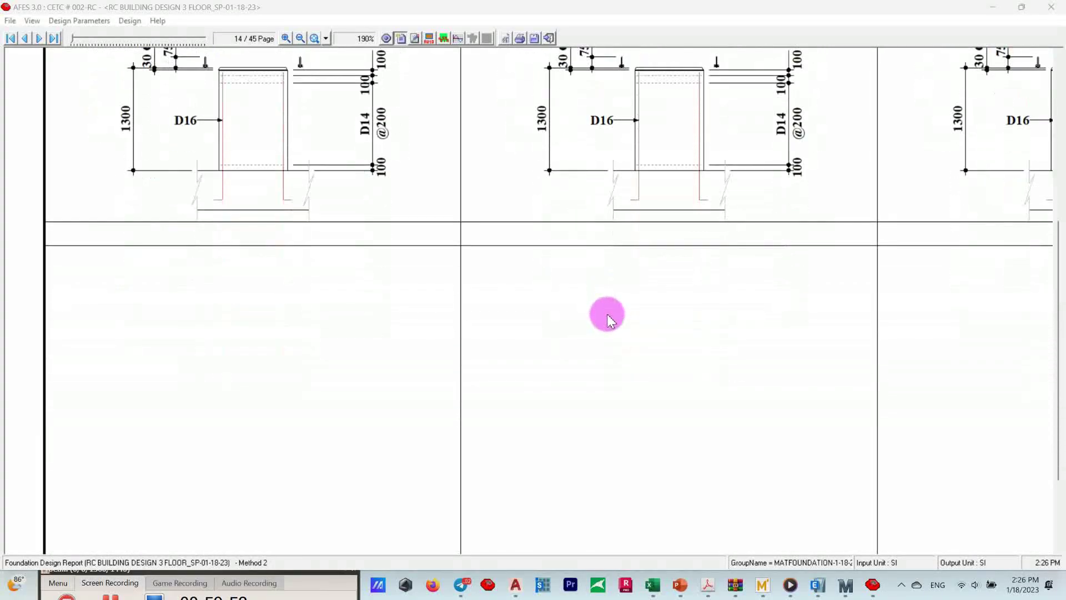
{"action": "scroll", "coordinate": [608, 308], "scroll_direction": "down", "scroll_amount": 3}
{"action": "scroll", "coordinate": [605, 305], "scroll_direction": "down", "scroll_amount": 2}
{"action": "scroll", "coordinate": [606, 304], "scroll_direction": "down", "scroll_amount": 2}
{"action": "scroll", "coordinate": [606, 301], "scroll_direction": "down", "scroll_amount": 2}
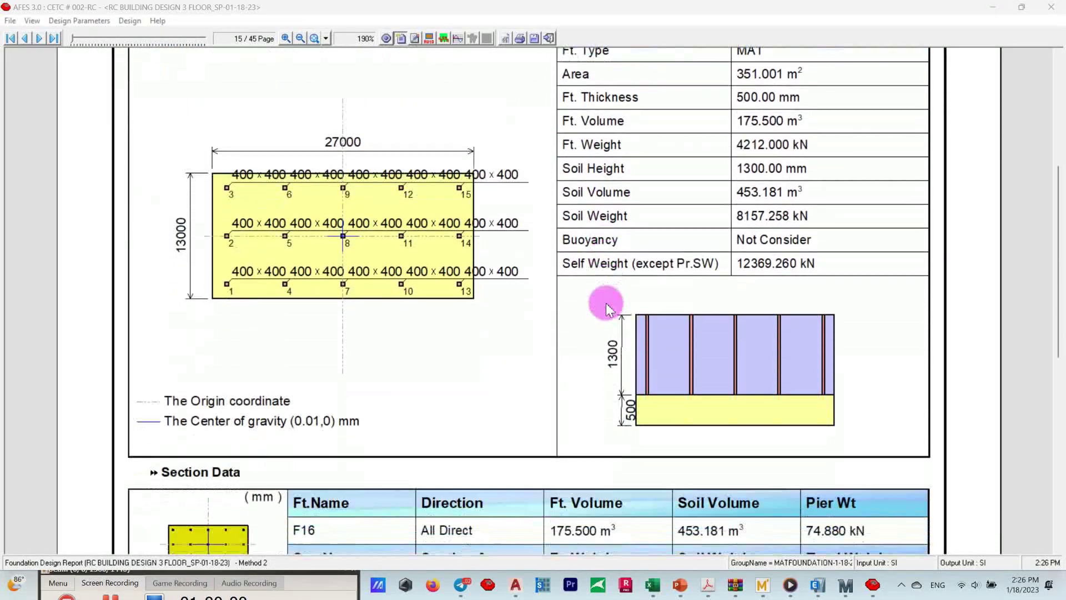
{"action": "scroll", "coordinate": [605, 300], "scroll_direction": "down", "scroll_amount": 3}
{"action": "scroll", "coordinate": [605, 297], "scroll_direction": "down", "scroll_amount": 2}
{"action": "scroll", "coordinate": [606, 294], "scroll_direction": "down", "scroll_amount": 2, "text": "ctrl"}
{"action": "scroll", "coordinate": [607, 294], "scroll_direction": "down", "scroll_amount": 3}
{"action": "scroll", "coordinate": [607, 292], "scroll_direction": "down", "scroll_amount": 5}
{"action": "scroll", "coordinate": [611, 286], "scroll_direction": "down", "scroll_amount": 1}
{"action": "scroll", "coordinate": [613, 286], "scroll_direction": "down", "scroll_amount": 3}
{"action": "scroll", "coordinate": [615, 280], "scroll_direction": "down", "scroll_amount": 3}
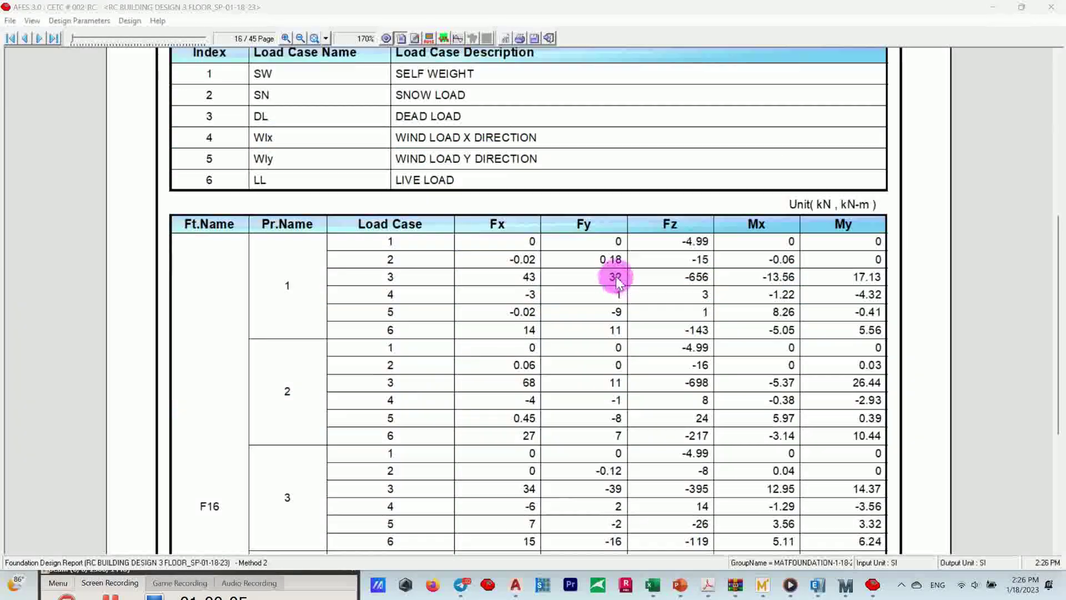
Review the report up to the page-43 reinforcement checks (X top steel NG), then close it
{"action": "scroll", "coordinate": [616, 275], "scroll_direction": "down", "scroll_amount": 3, "text": "ctrl"}
{"action": "scroll", "coordinate": [617, 275], "scroll_direction": "down", "scroll_amount": 5}
{"action": "scroll", "coordinate": [621, 274], "scroll_direction": "down", "scroll_amount": 5}
{"action": "scroll", "coordinate": [624, 269], "scroll_direction": "down", "scroll_amount": 5}
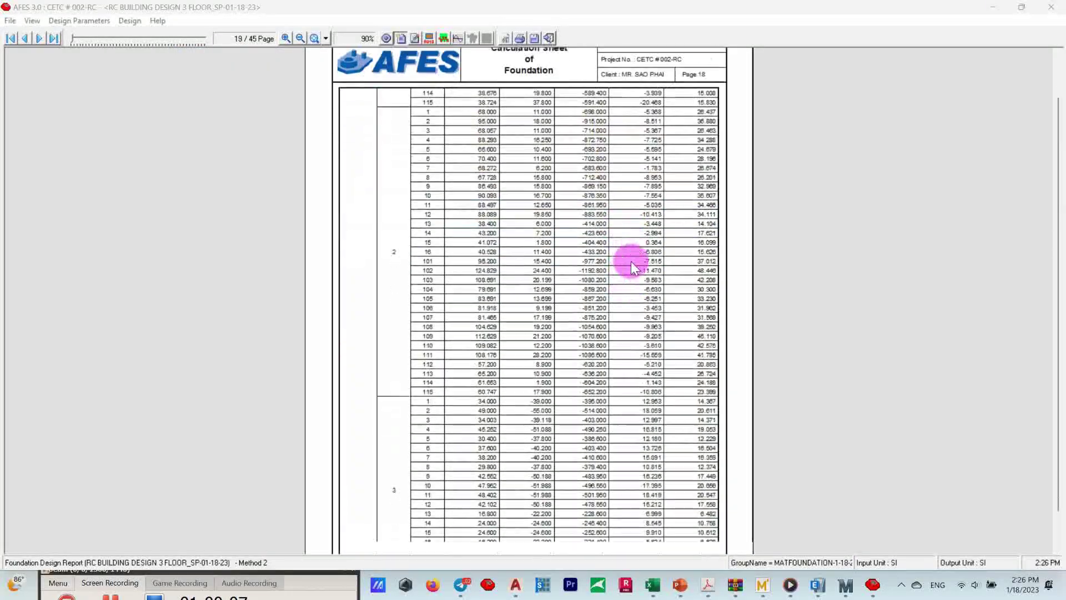
{"action": "scroll", "coordinate": [631, 261], "scroll_direction": "down", "scroll_amount": 5}
{"action": "scroll", "coordinate": [630, 267], "scroll_direction": "down", "scroll_amount": 5}
{"action": "scroll", "coordinate": [629, 271], "scroll_direction": "down", "scroll_amount": 5}
{"action": "scroll", "coordinate": [630, 282], "scroll_direction": "down", "scroll_amount": 5}
{"action": "scroll", "coordinate": [623, 303], "scroll_direction": "down", "scroll_amount": 5}
{"action": "scroll", "coordinate": [626, 290], "scroll_direction": "down", "scroll_amount": 5}
{"action": "scroll", "coordinate": [625, 278], "scroll_direction": "down", "scroll_amount": 5}
{"action": "scroll", "coordinate": [631, 284], "scroll_direction": "down", "scroll_amount": 6}
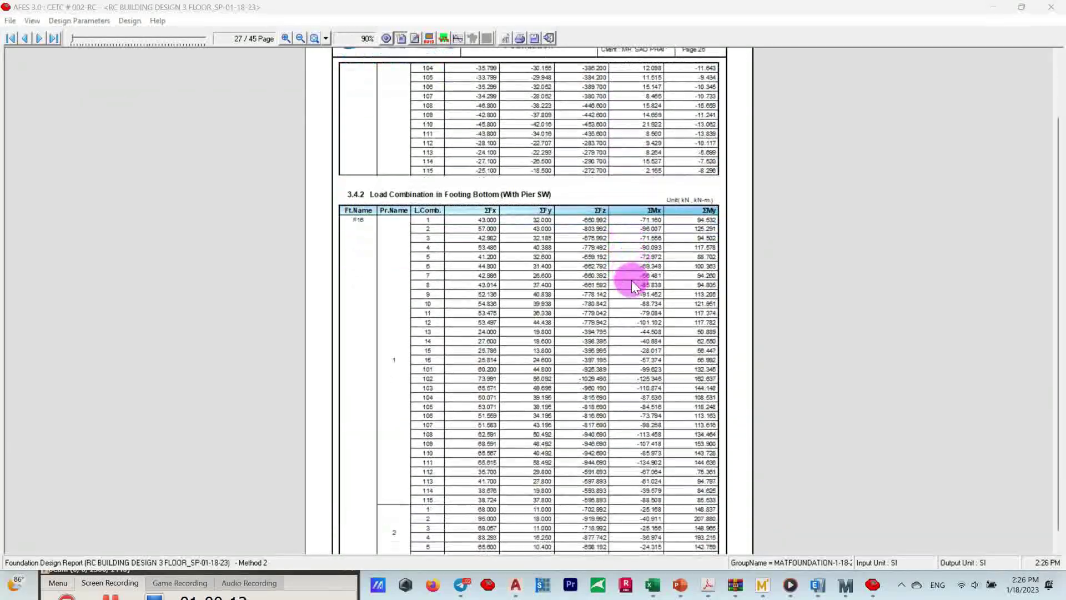
{"action": "scroll", "coordinate": [632, 289], "scroll_direction": "down", "scroll_amount": 6}
{"action": "scroll", "coordinate": [631, 311], "scroll_direction": "down", "scroll_amount": 6}
{"action": "scroll", "coordinate": [631, 311], "scroll_direction": "down", "scroll_amount": 6}
{"action": "scroll", "coordinate": [631, 303], "scroll_direction": "down", "scroll_amount": 4}
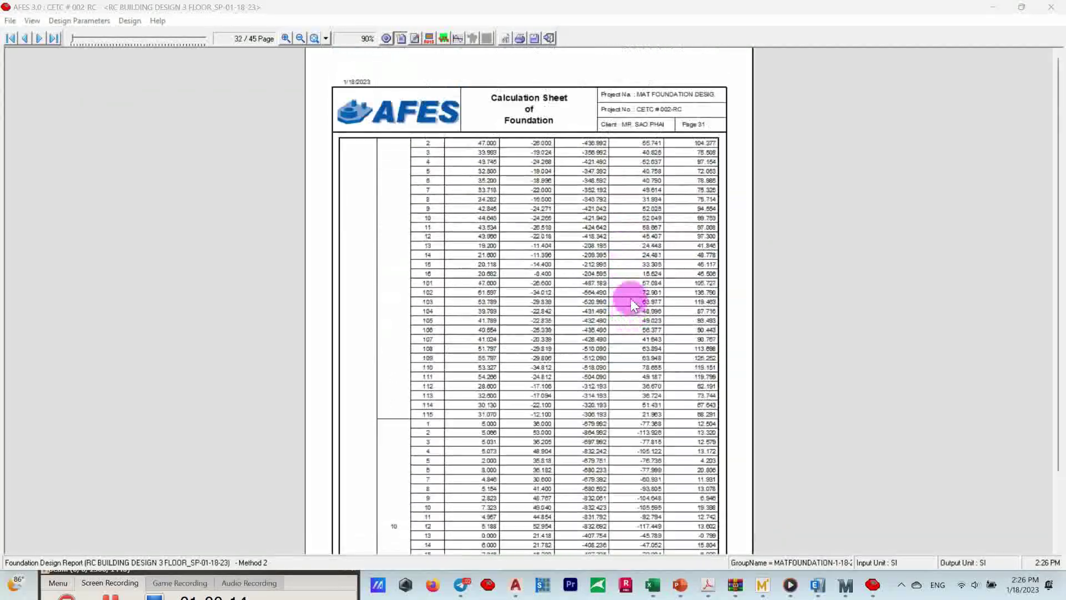
{"action": "scroll", "coordinate": [631, 304], "scroll_direction": "down", "scroll_amount": 4}
{"action": "scroll", "coordinate": [630, 306], "scroll_direction": "down", "scroll_amount": 4}
{"action": "scroll", "coordinate": [633, 334], "scroll_direction": "down", "scroll_amount": 4}
{"action": "scroll", "coordinate": [633, 353], "scroll_direction": "down", "scroll_amount": 5}
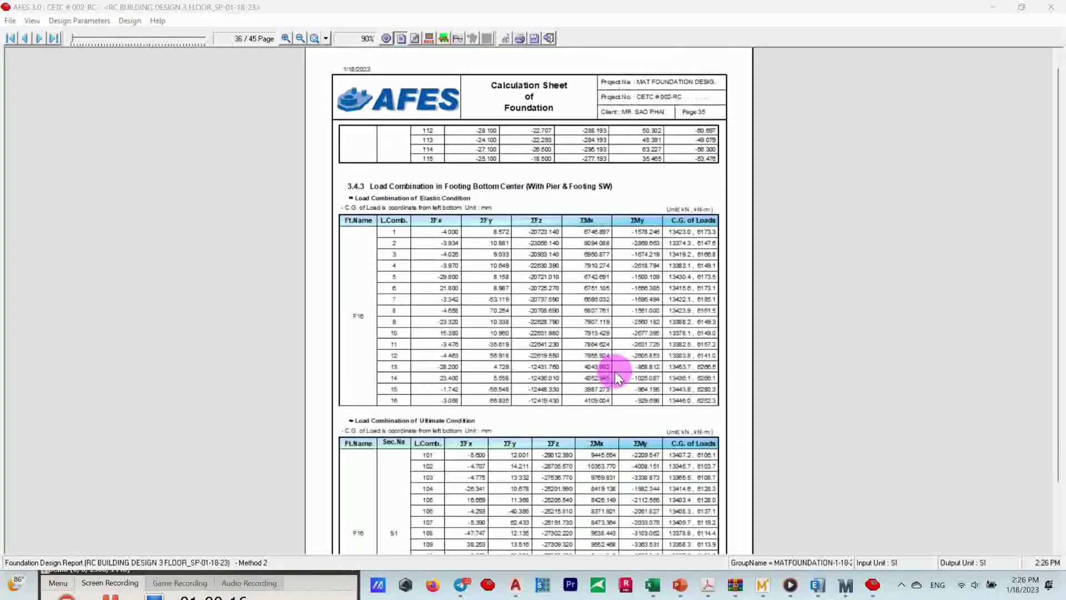
{"action": "scroll", "coordinate": [615, 372], "scroll_direction": "down", "scroll_amount": 5}
{"action": "scroll", "coordinate": [616, 372], "scroll_direction": "down", "scroll_amount": 2}
{"action": "scroll", "coordinate": [535, 233], "scroll_direction": "up", "scroll_amount": 4, "text": "ctrl"}
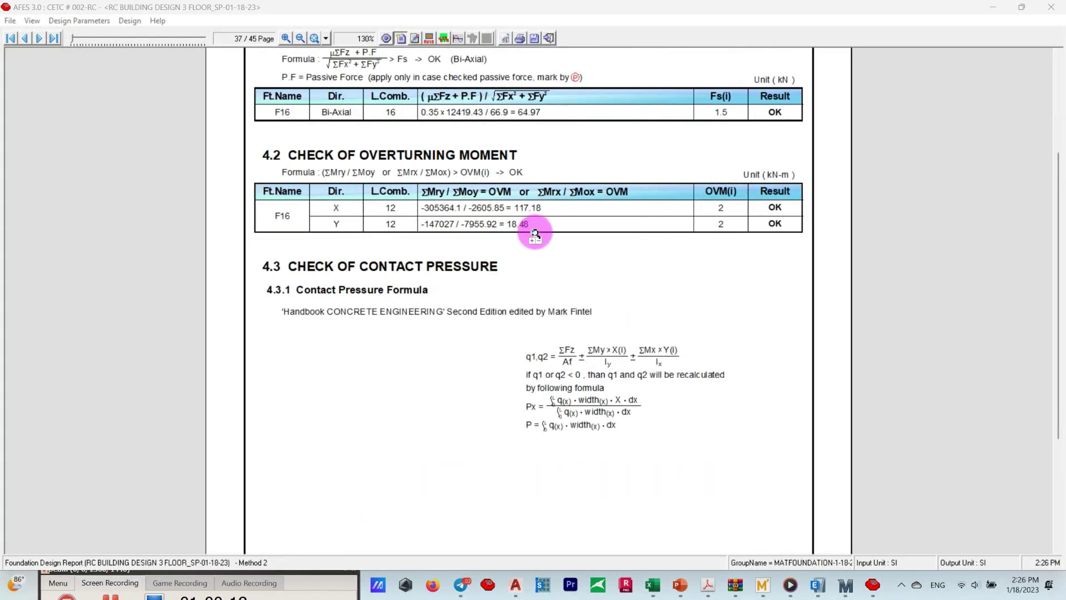
{"action": "scroll", "coordinate": [493, 172], "scroll_direction": "up", "scroll_amount": 1}
{"action": "scroll", "coordinate": [368, 99], "scroll_direction": "up", "scroll_amount": 1}
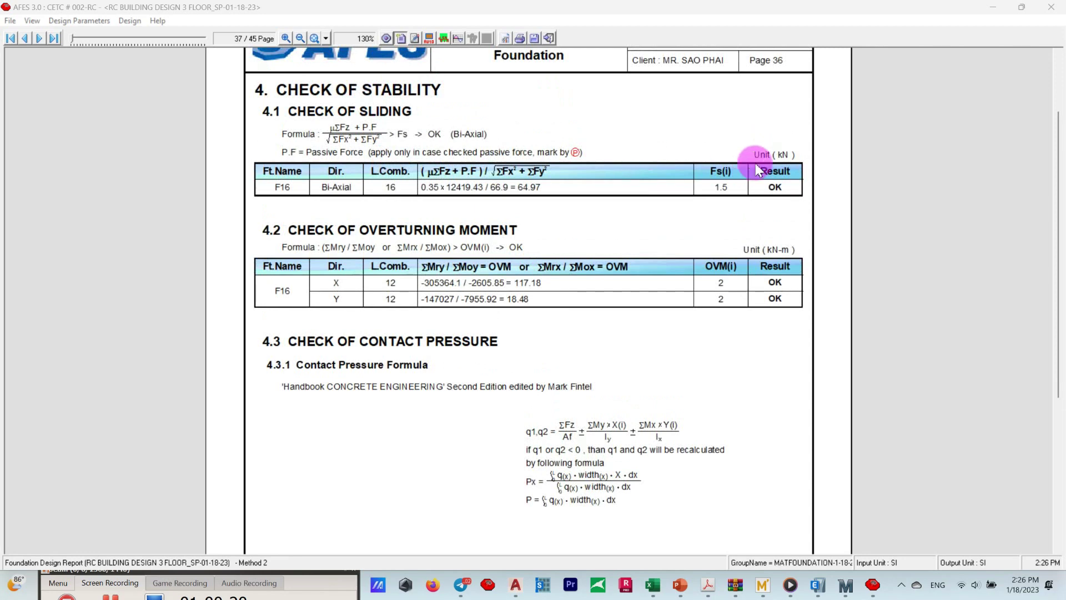
{"action": "scroll", "coordinate": [555, 222], "scroll_direction": "down", "scroll_amount": 2}
{"action": "scroll", "coordinate": [550, 161], "scroll_direction": "down", "scroll_amount": 1}
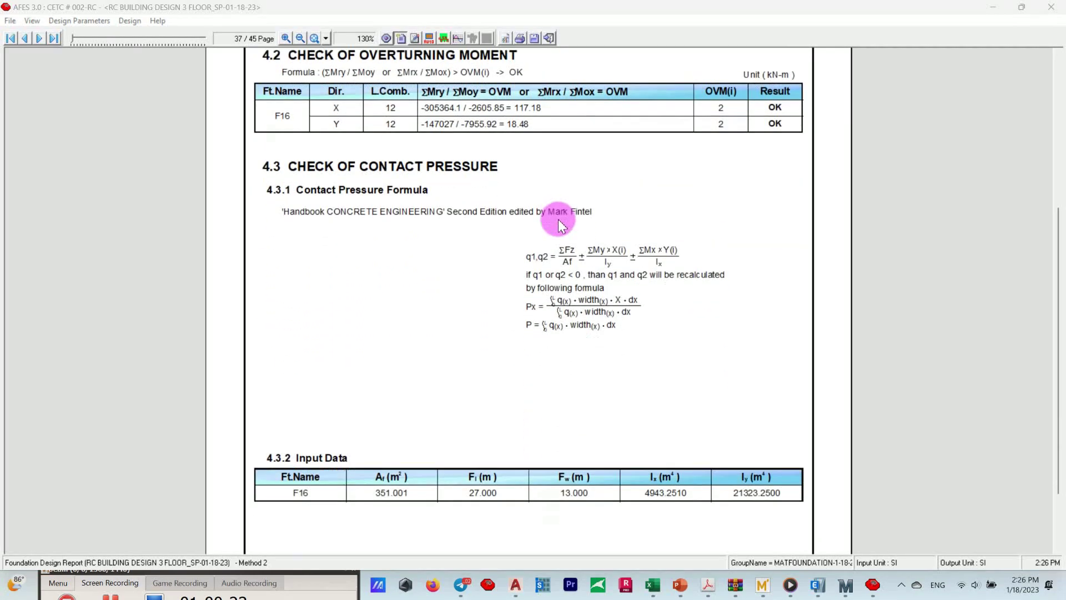
{"action": "scroll", "coordinate": [547, 315], "scroll_direction": "down", "scroll_amount": 2}
{"action": "scroll", "coordinate": [549, 313], "scroll_direction": "down", "scroll_amount": 8}
{"action": "scroll", "coordinate": [555, 306], "scroll_direction": "down", "scroll_amount": 1}
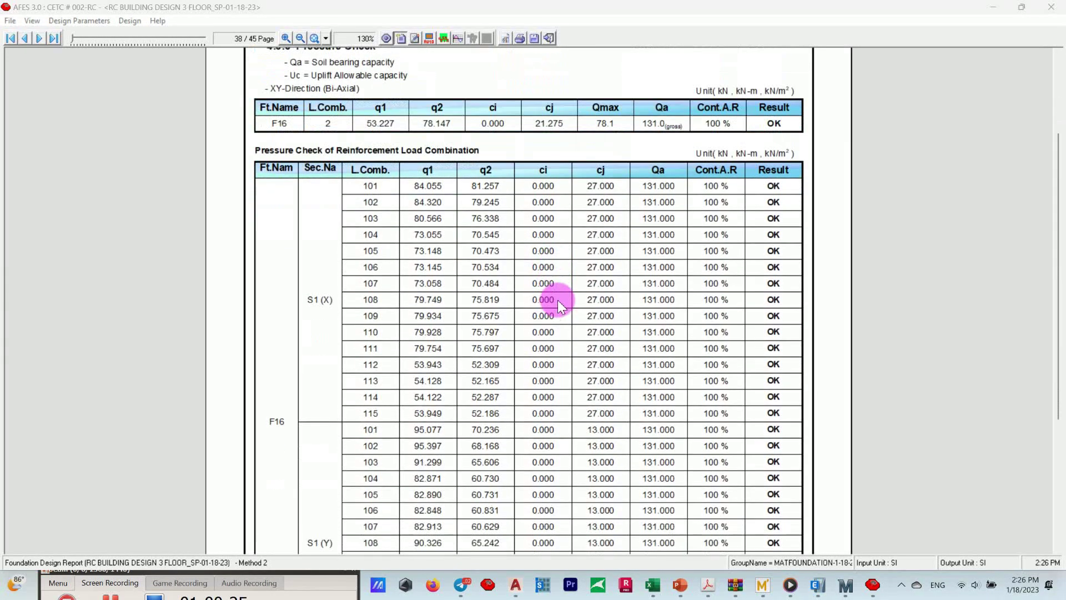
{"action": "scroll", "coordinate": [560, 297], "scroll_direction": "down", "scroll_amount": 1}
{"action": "scroll", "coordinate": [562, 298], "scroll_direction": "down", "scroll_amount": 3}
{"action": "scroll", "coordinate": [562, 295], "scroll_direction": "down", "scroll_amount": 1}
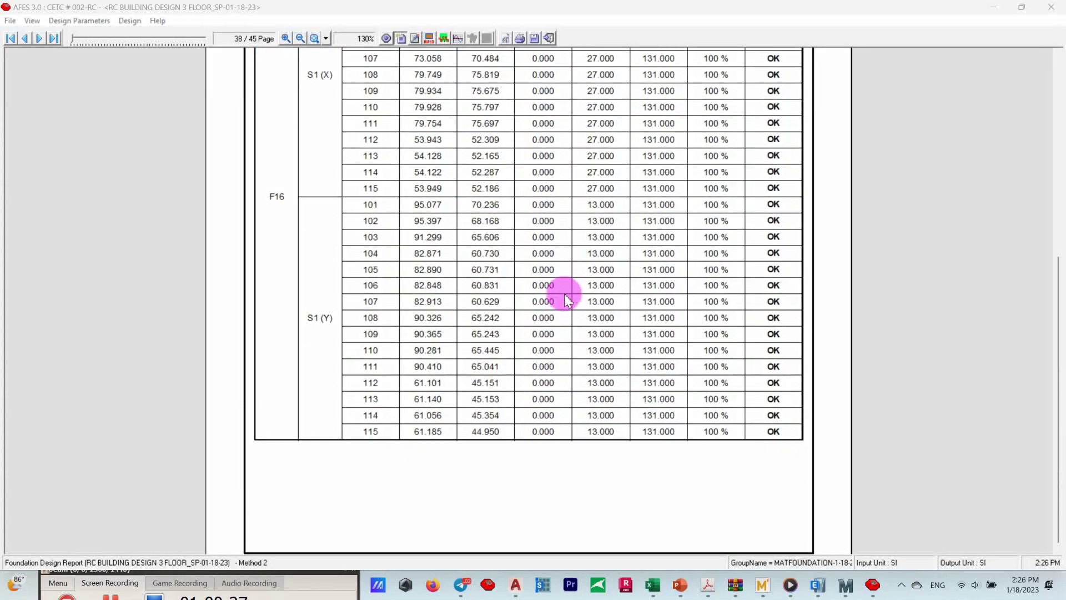
{"action": "scroll", "coordinate": [563, 291], "scroll_direction": "down", "scroll_amount": 8}
{"action": "scroll", "coordinate": [571, 294], "scroll_direction": "down", "scroll_amount": 2}
{"action": "scroll", "coordinate": [572, 291], "scroll_direction": "down", "scroll_amount": 3}
{"action": "scroll", "coordinate": [575, 283], "scroll_direction": "down", "scroll_amount": 3}
{"action": "scroll", "coordinate": [580, 282], "scroll_direction": "down", "scroll_amount": 5}
{"action": "scroll", "coordinate": [588, 280], "scroll_direction": "down", "scroll_amount": 2}
{"action": "scroll", "coordinate": [588, 278], "scroll_direction": "down", "scroll_amount": 2}
{"action": "scroll", "coordinate": [591, 278], "scroll_direction": "down", "scroll_amount": 2}
{"action": "scroll", "coordinate": [591, 280], "scroll_direction": "down", "scroll_amount": 5}
{"action": "scroll", "coordinate": [593, 283], "scroll_direction": "down", "scroll_amount": 2}
{"action": "scroll", "coordinate": [594, 281], "scroll_direction": "down", "scroll_amount": 3}
{"action": "scroll", "coordinate": [595, 278], "scroll_direction": "down", "scroll_amount": 3}
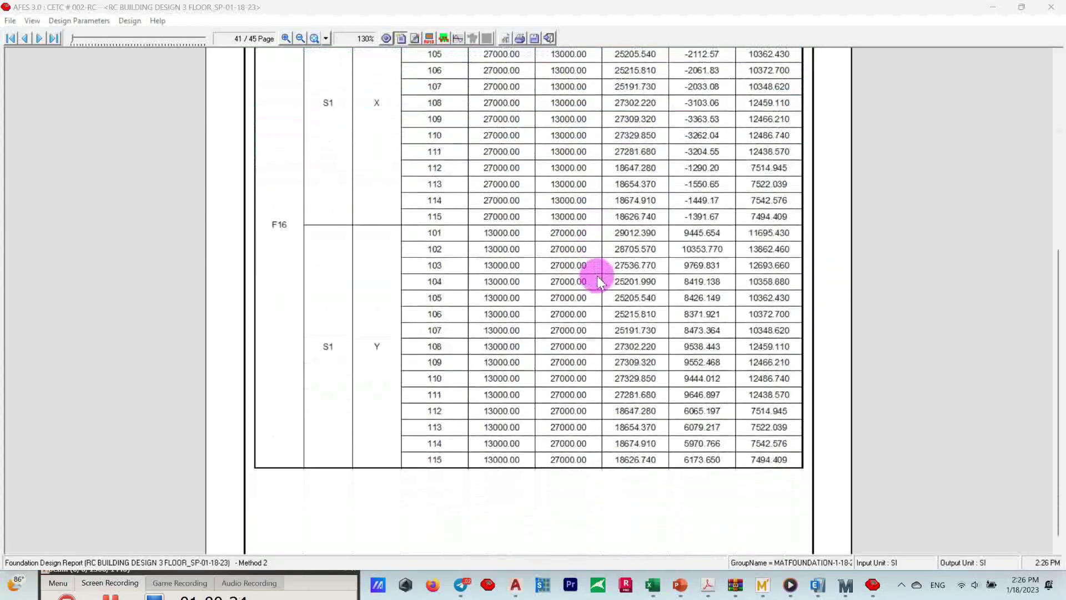
{"action": "scroll", "coordinate": [596, 277], "scroll_direction": "down", "scroll_amount": 5}
{"action": "scroll", "coordinate": [597, 277], "scroll_direction": "down", "scroll_amount": 3}
{"action": "scroll", "coordinate": [599, 277], "scroll_direction": "down", "scroll_amount": 3}
{"action": "scroll", "coordinate": [601, 278], "scroll_direction": "down", "scroll_amount": 2}
{"action": "scroll", "coordinate": [601, 279], "scroll_direction": "down", "scroll_amount": 2}
{"action": "scroll", "coordinate": [601, 279], "scroll_direction": "down", "scroll_amount": 5}
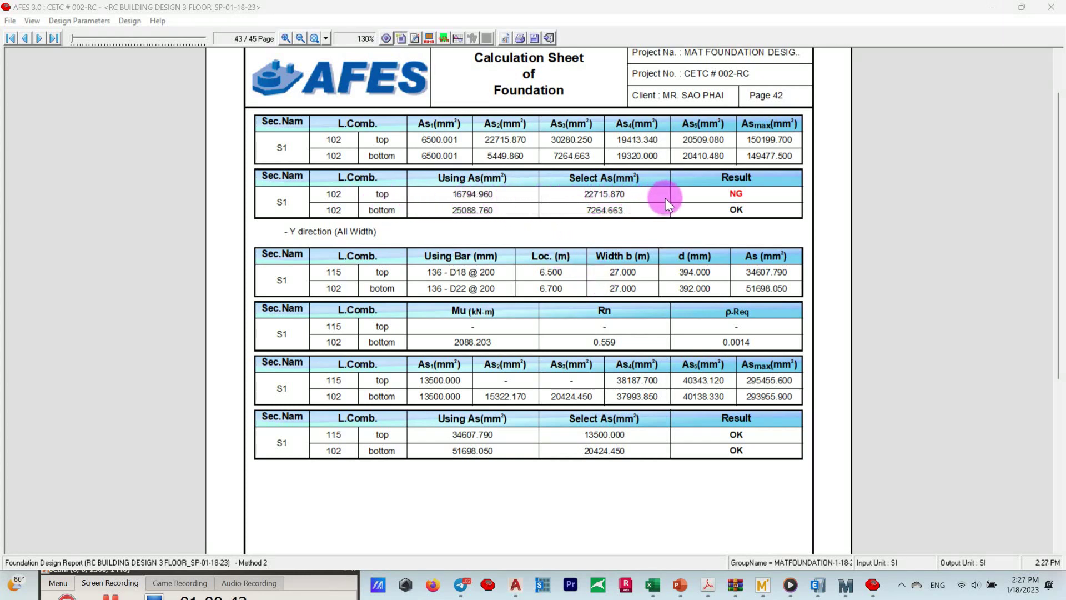
{"action": "scroll", "coordinate": [631, 241], "scroll_direction": "up", "scroll_amount": 1}
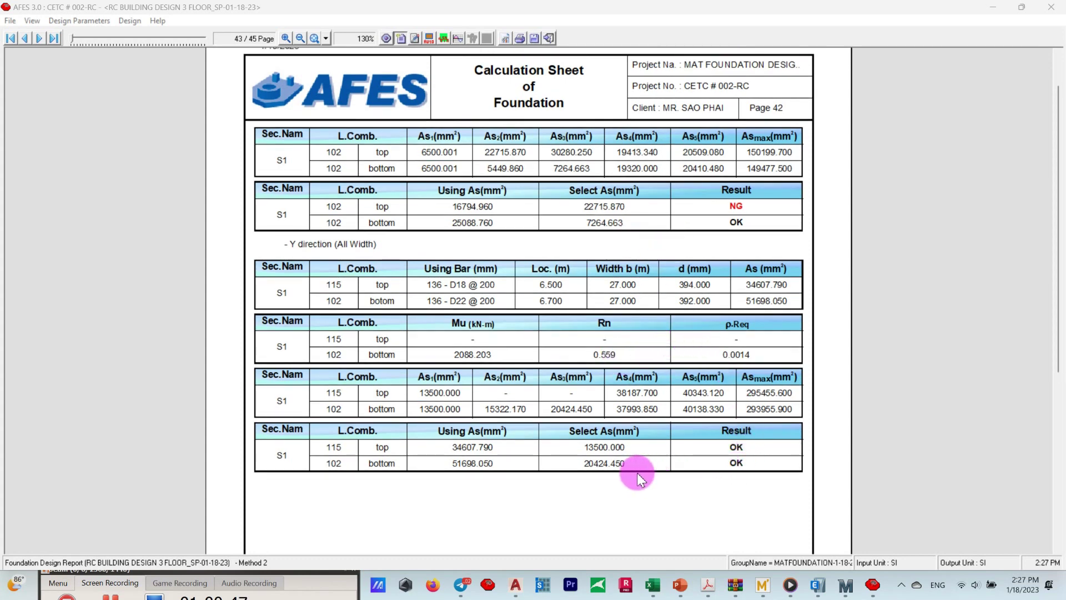
{"action": "left_click", "coordinate": [551, 38]}
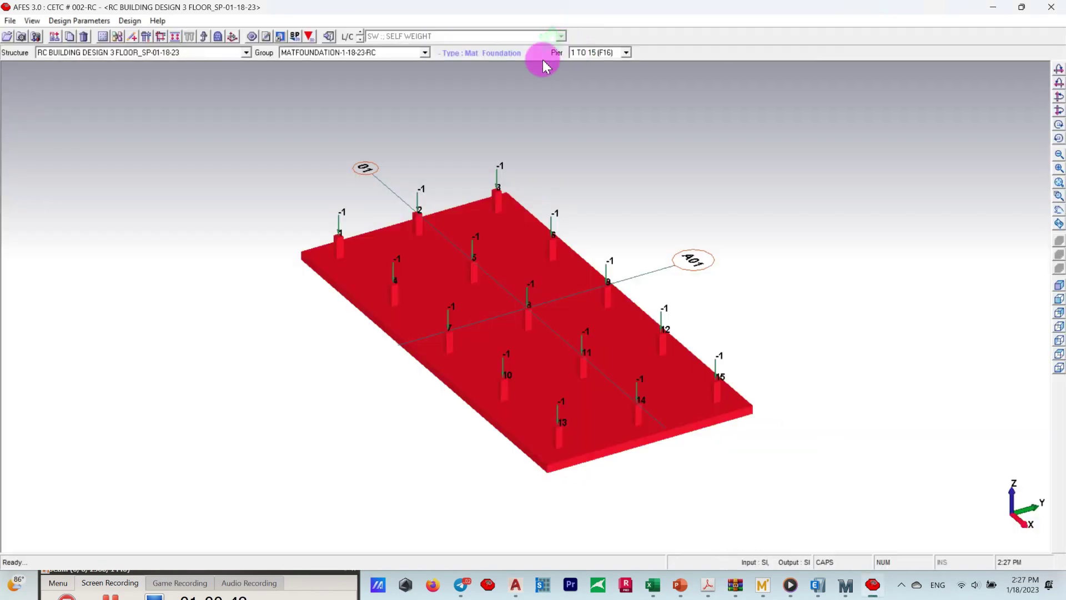
Change the mat's Top Bar X spacing to 300 mm in Reinforcement Data and save
{"action": "left_click", "coordinate": [75, 21]}
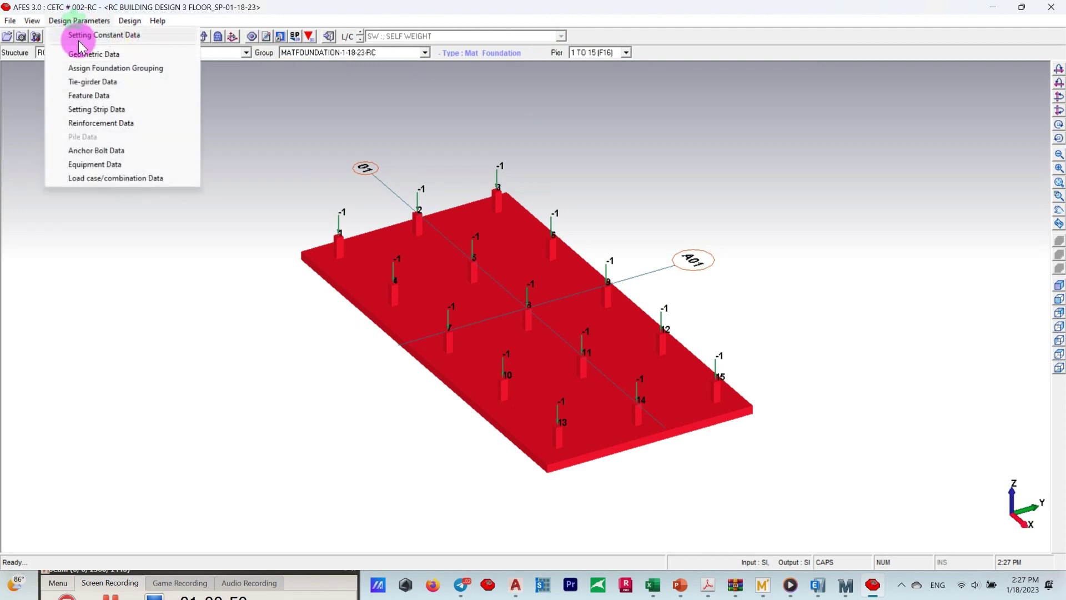
{"action": "left_click", "coordinate": [93, 124]}
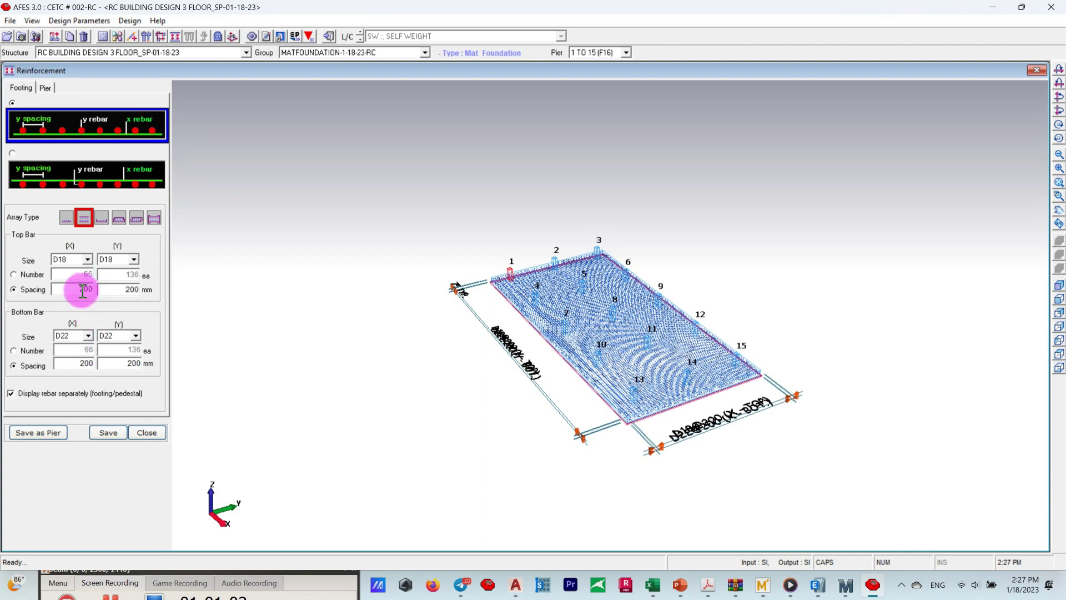
{"action": "double_click", "coordinate": [82, 289]}
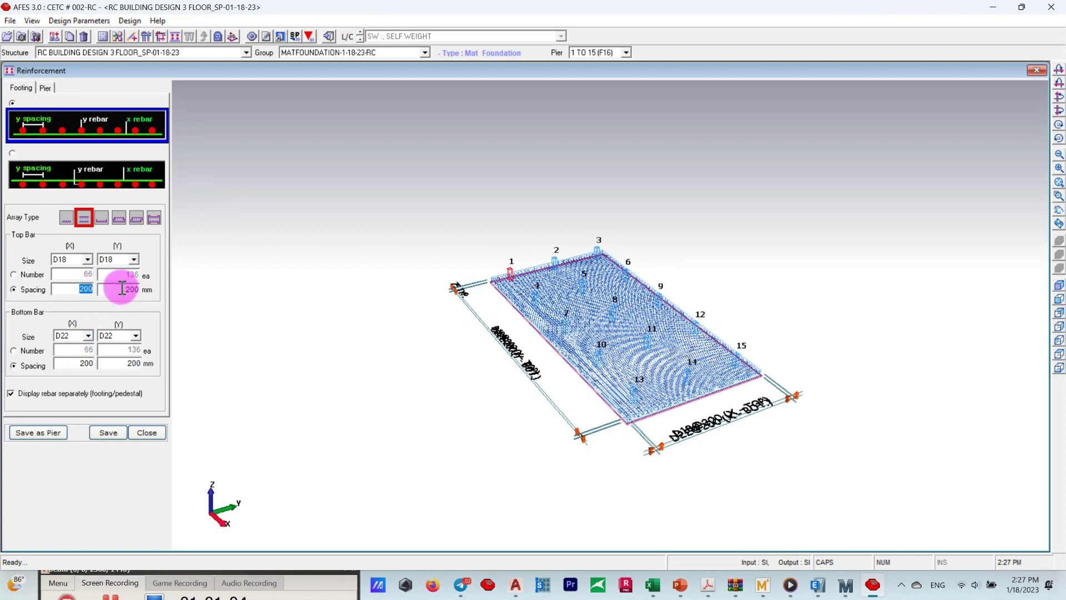
{"action": "type", "text": "300"}
{"action": "left_click", "coordinate": [106, 431]}
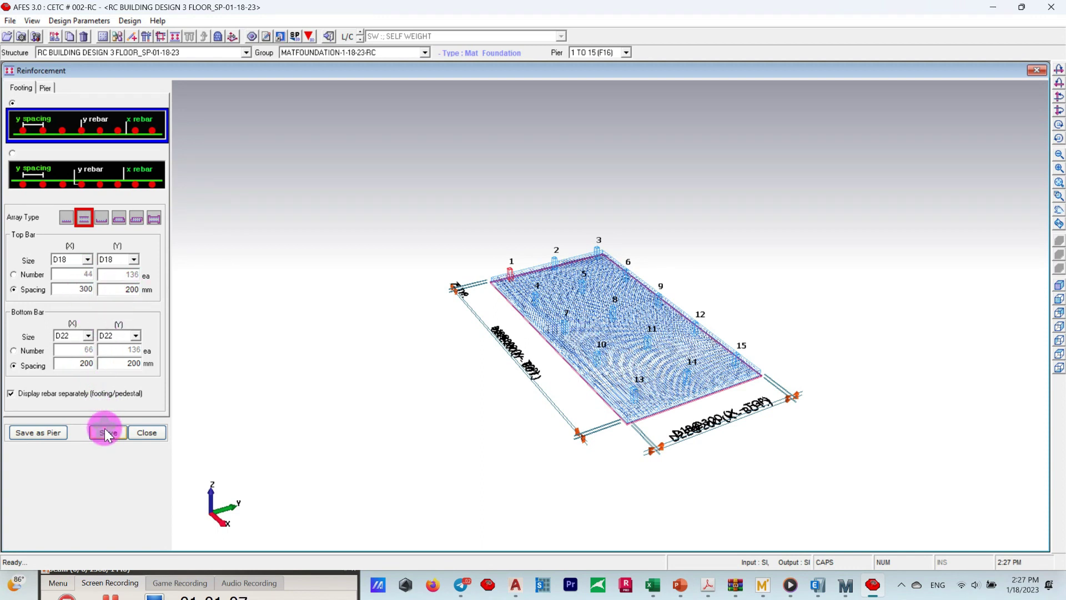
Compare the D18@300 reinforcement against the detail report PDF, then close the reinforcement settings
{"action": "left_click", "coordinate": [709, 588]}
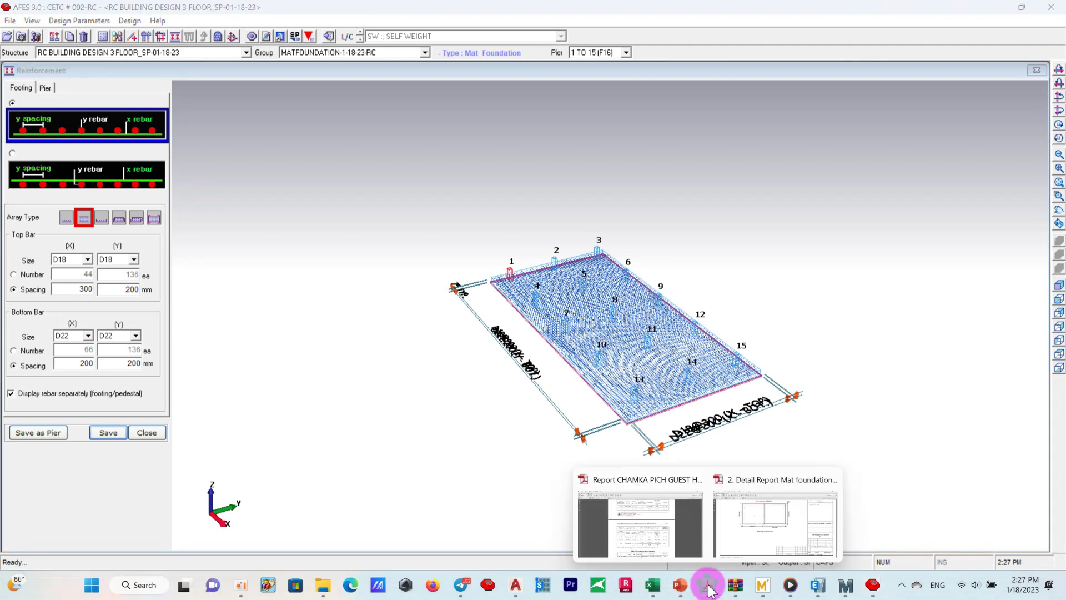
{"action": "left_click", "coordinate": [756, 531]}
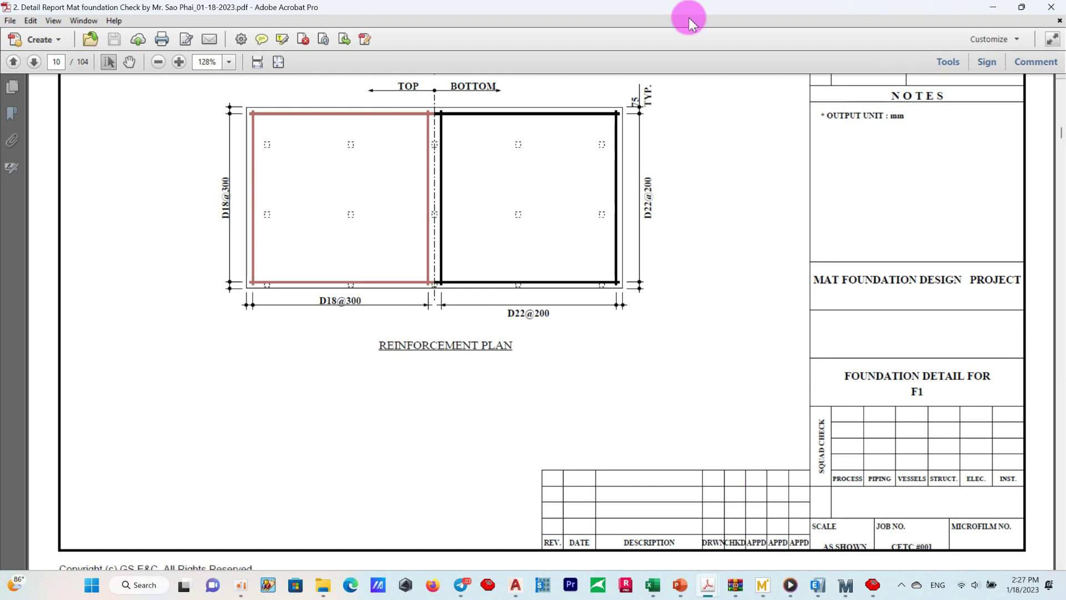
{"action": "left_click", "coordinate": [993, 10]}
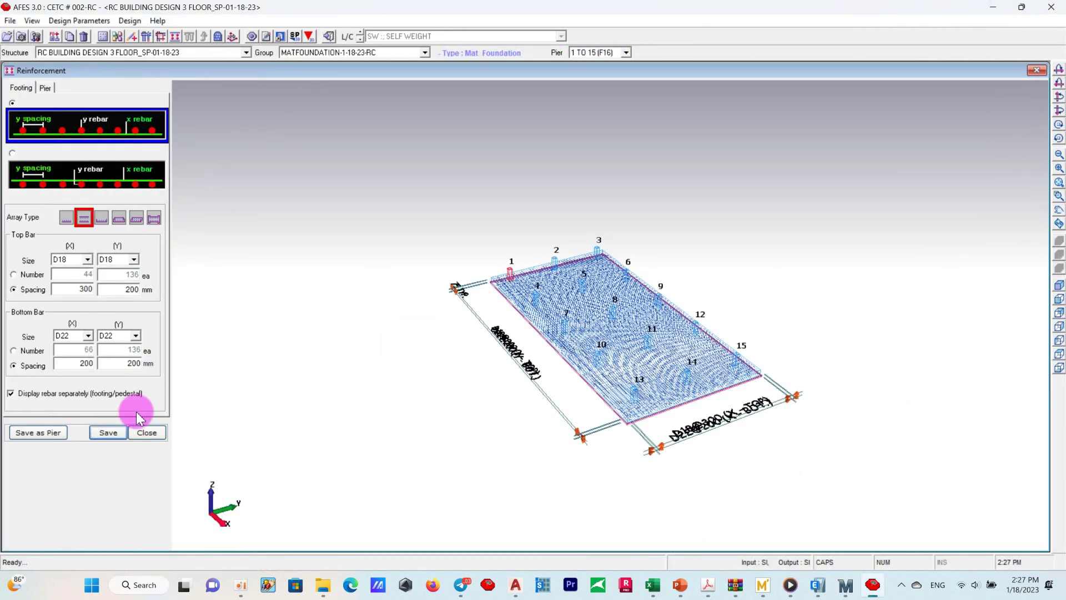
{"action": "left_click", "coordinate": [137, 438]}
{"action": "mouse_move", "coordinate": [297, 397]}
{"action": "left_mouse_down"}
{"action": "mouse_move", "coordinate": [373, 347]}
{"action": "mouse_move", "coordinate": [433, 333]}
{"action": "left_mouse_up"}
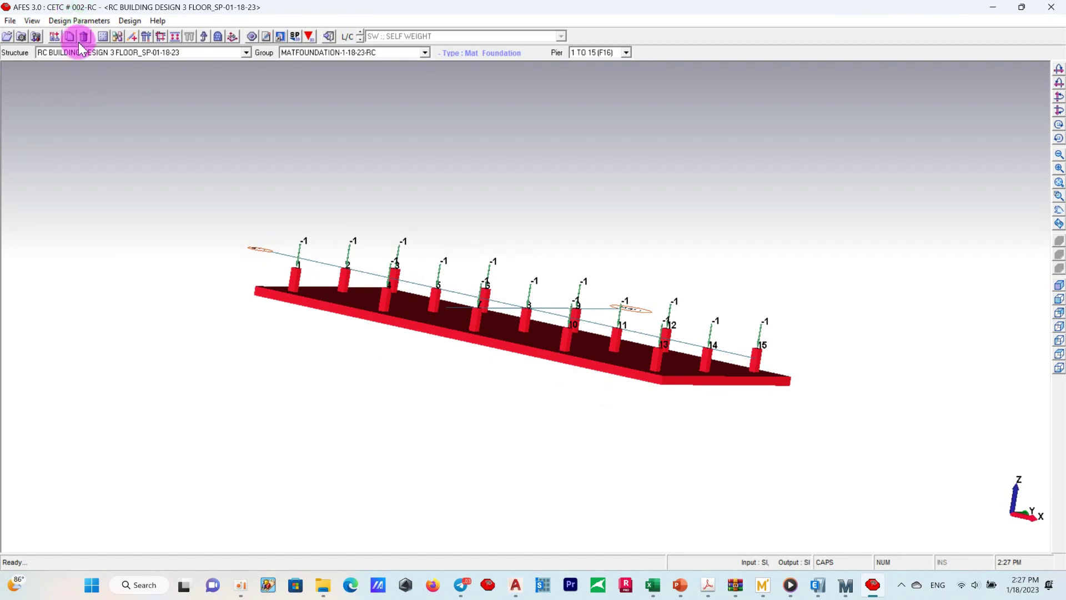
{"action": "left_click", "coordinate": [74, 21]}
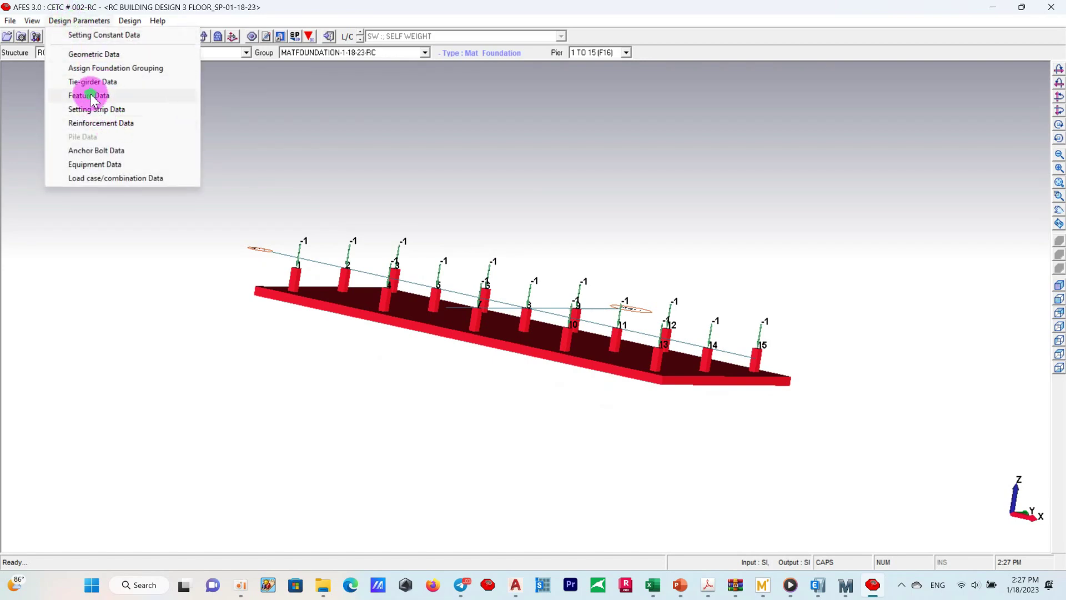
Confirm F16's feature data of 27000 × 13000 × 500 mm and save it
{"action": "left_click", "coordinate": [84, 93]}
{"action": "mouse_move", "coordinate": [390, 289]}
{"action": "left_mouse_down"}
{"action": "mouse_move", "coordinate": [576, 328]}
{"action": "mouse_move", "coordinate": [478, 281]}
{"action": "mouse_move", "coordinate": [524, 245]}
{"action": "mouse_move", "coordinate": [638, 291]}
{"action": "mouse_move", "coordinate": [623, 321]}
{"action": "mouse_move", "coordinate": [592, 333]}
{"action": "left_mouse_up"}
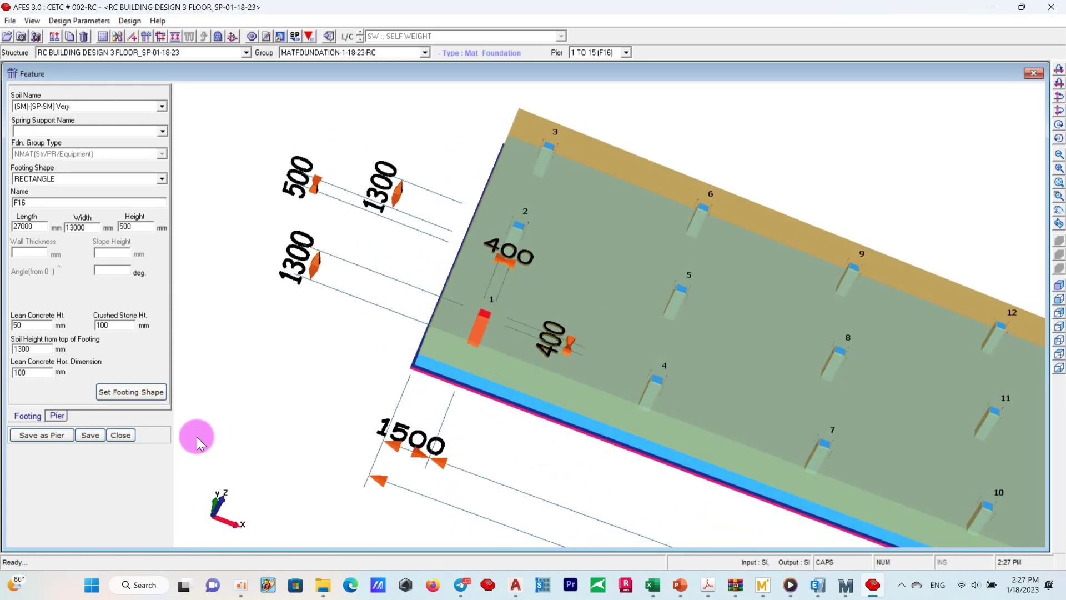
{"action": "left_click", "coordinate": [92, 437]}
{"action": "left_click", "coordinate": [115, 440]}
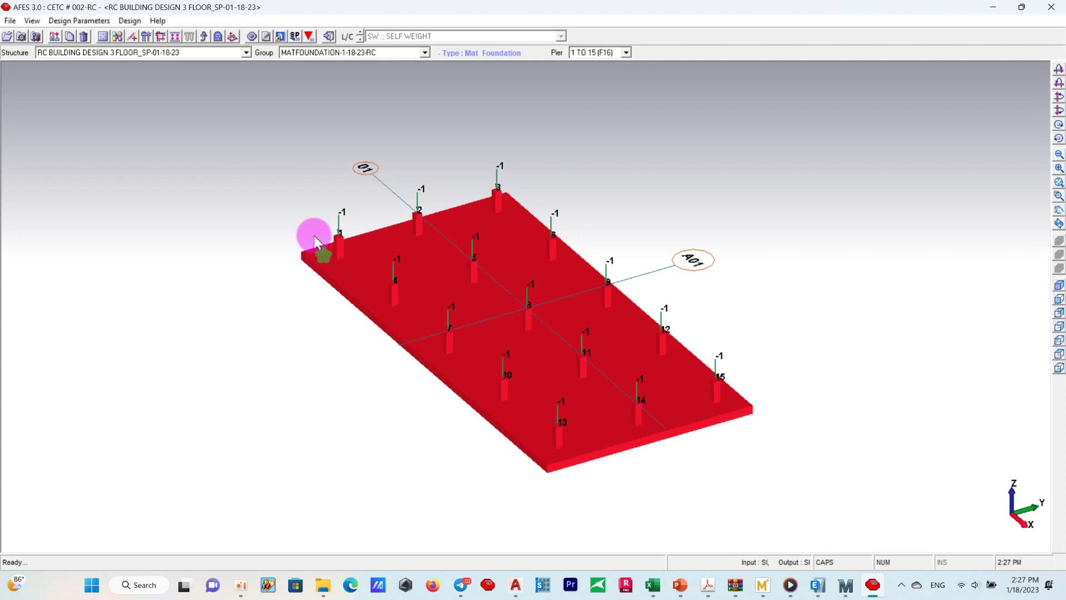
Bring up the Design > Foundation Design footing design settings
{"action": "left_click", "coordinate": [98, 25]}
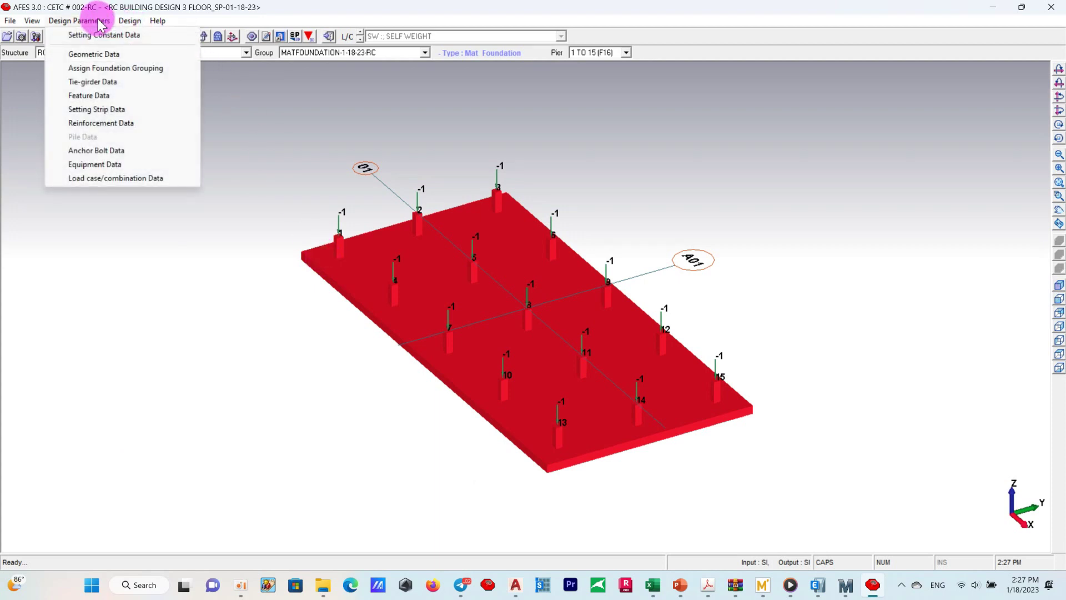
{"action": "left_click", "coordinate": [129, 21]}
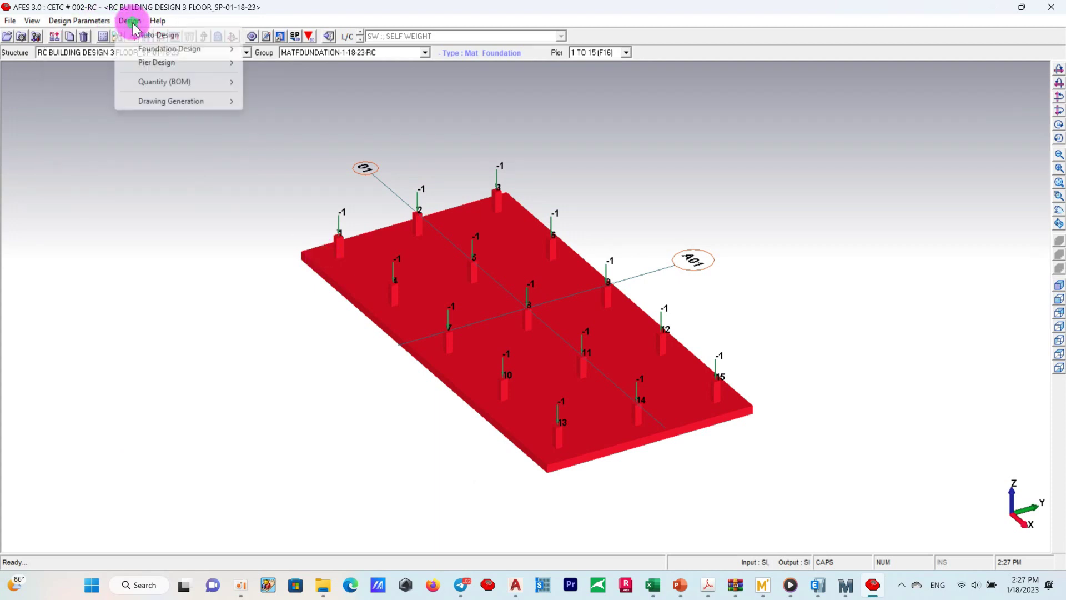
{"action": "left_click", "coordinate": [355, 51]}
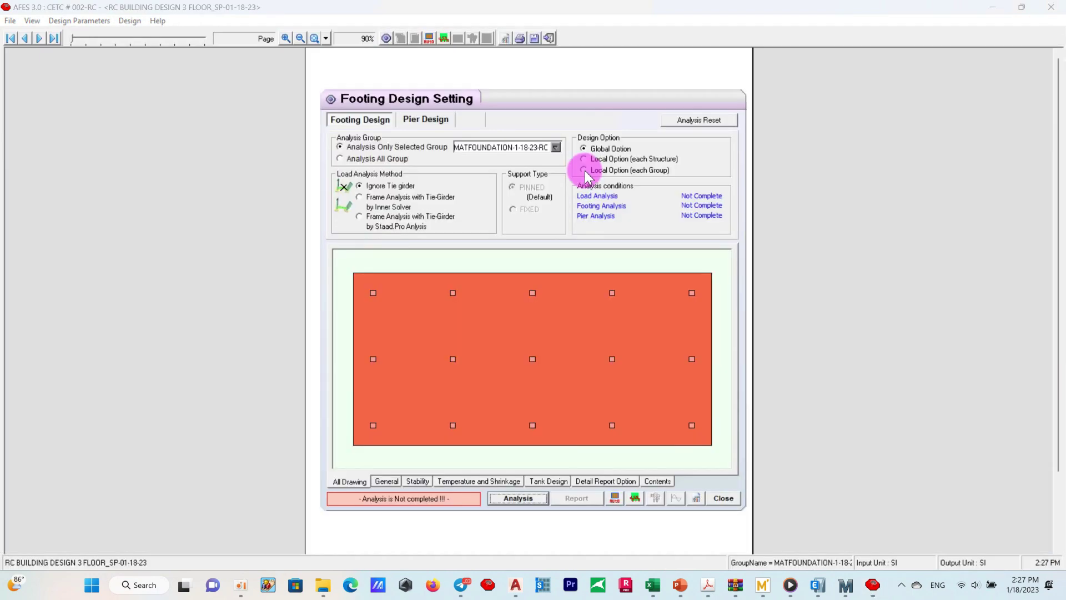
Review the design setting tabs and include reinforced load combinations in the pressure check
{"action": "left_click", "coordinate": [562, 481]}
{"action": "left_click", "coordinate": [519, 481]}
{"action": "left_click", "coordinate": [586, 481]}
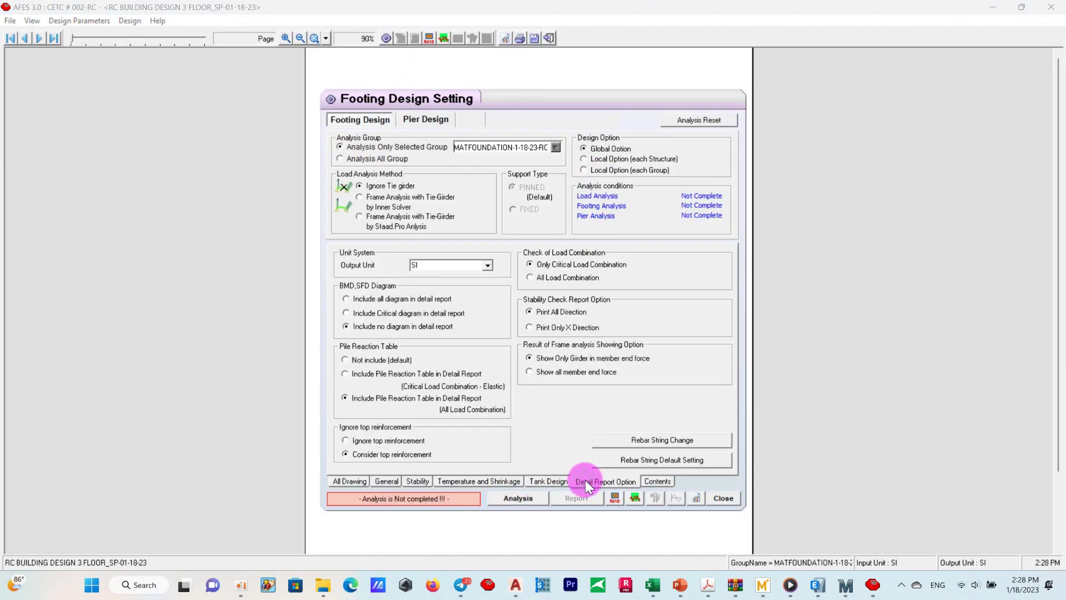
{"action": "left_click", "coordinate": [504, 482]}
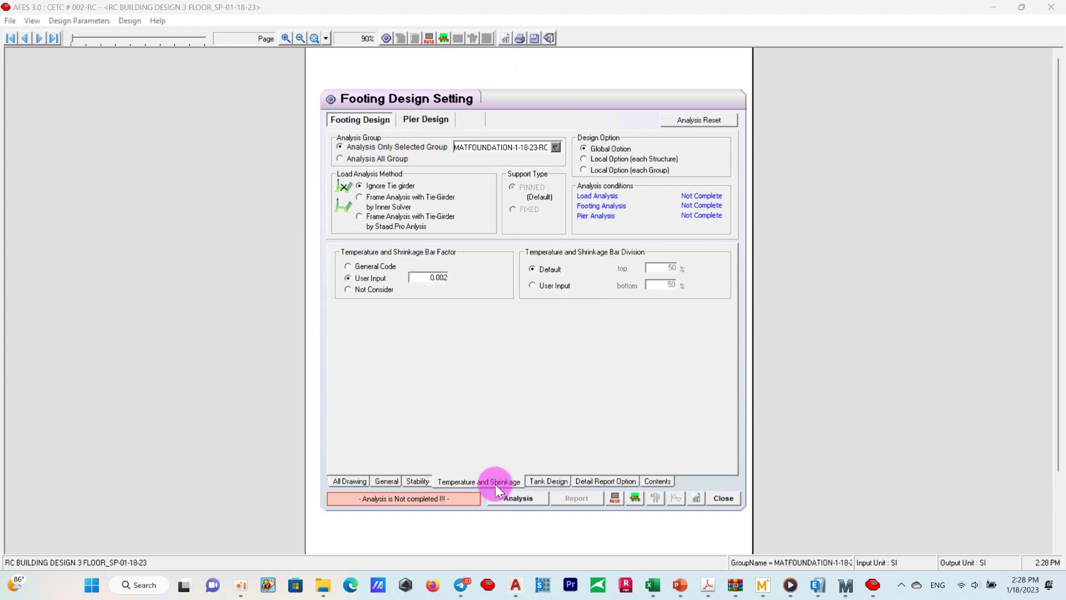
{"action": "left_click", "coordinate": [387, 482]}
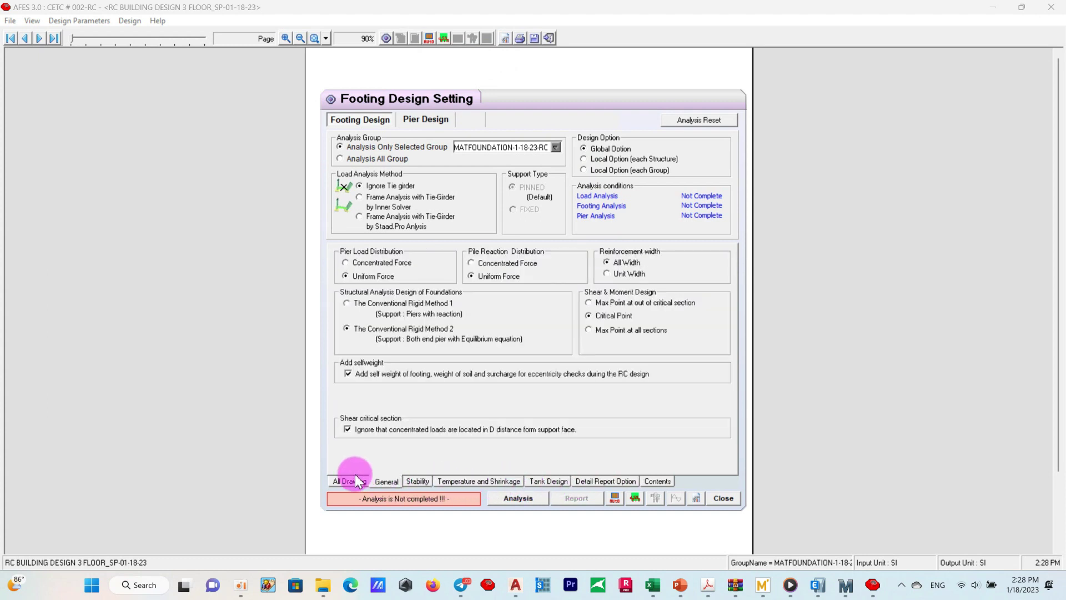
{"action": "left_click", "coordinate": [419, 482]}
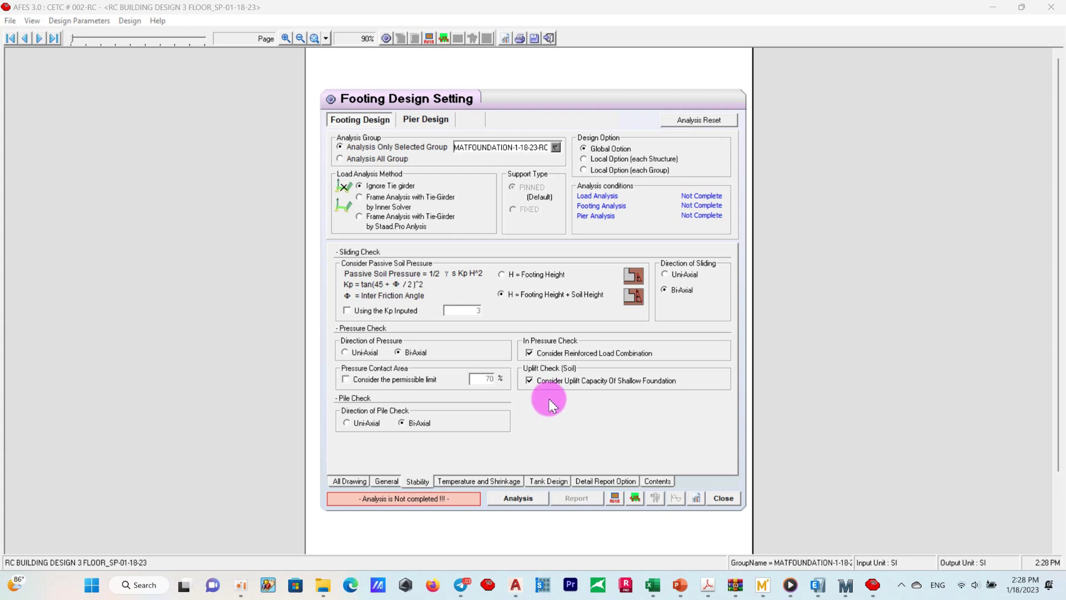
{"action": "left_click", "coordinate": [530, 353]}
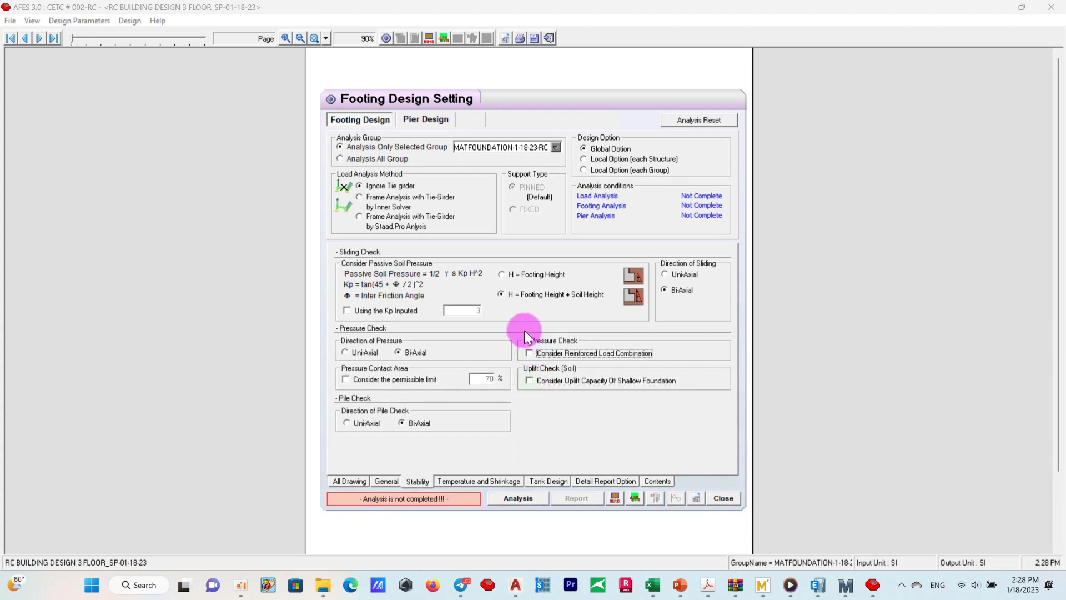
Revisit the tank, detail report, shrinkage and stability tabs, ending on General
{"action": "left_click", "coordinate": [547, 482]}
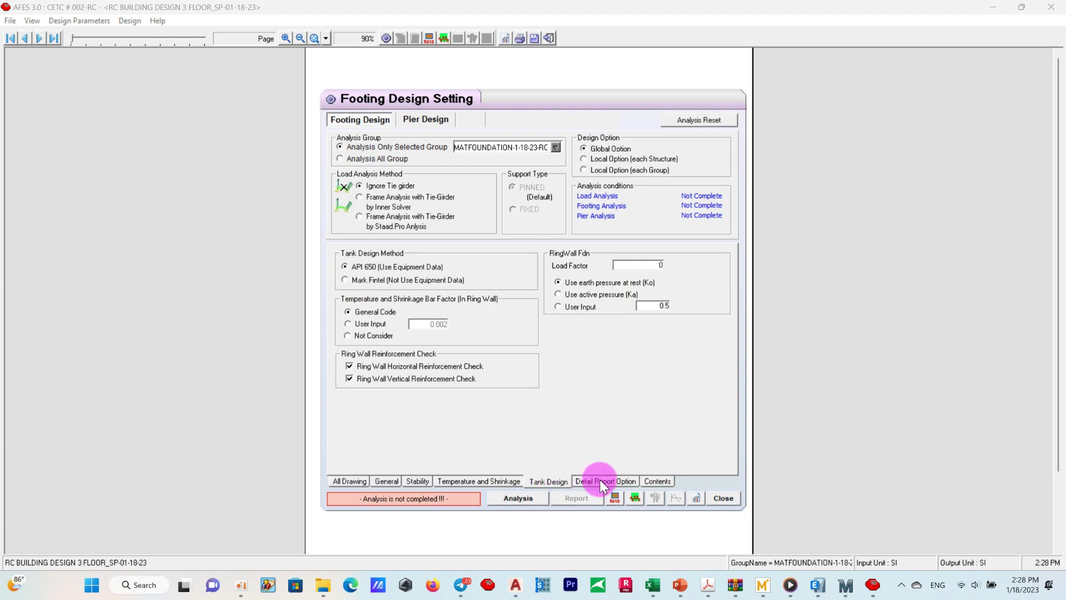
{"action": "left_click", "coordinate": [602, 482]}
{"action": "left_click", "coordinate": [559, 483]}
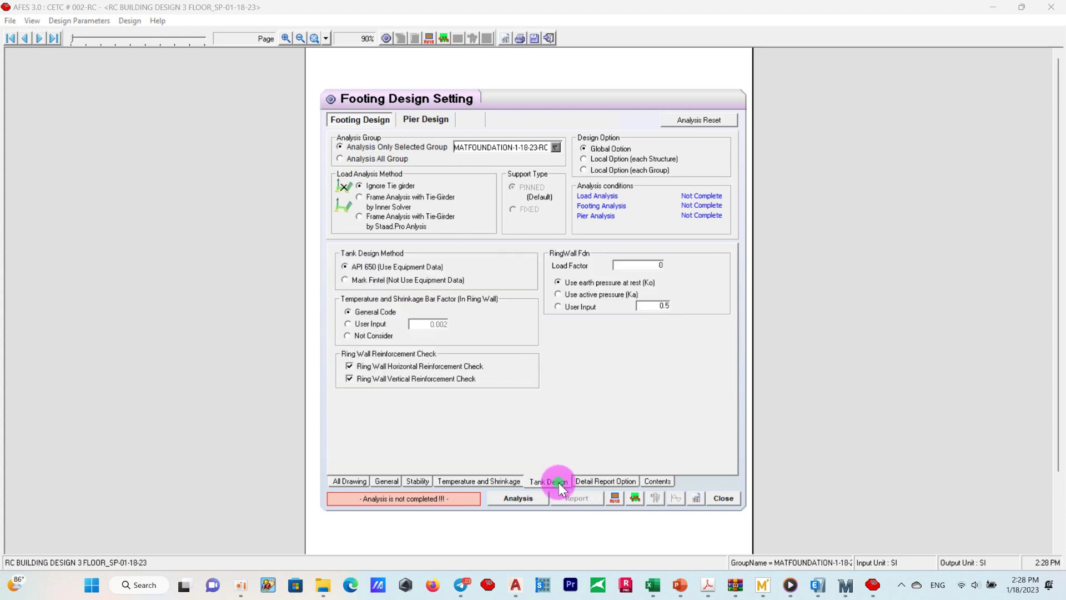
{"action": "left_click", "coordinate": [496, 482]}
{"action": "left_click", "coordinate": [416, 483]}
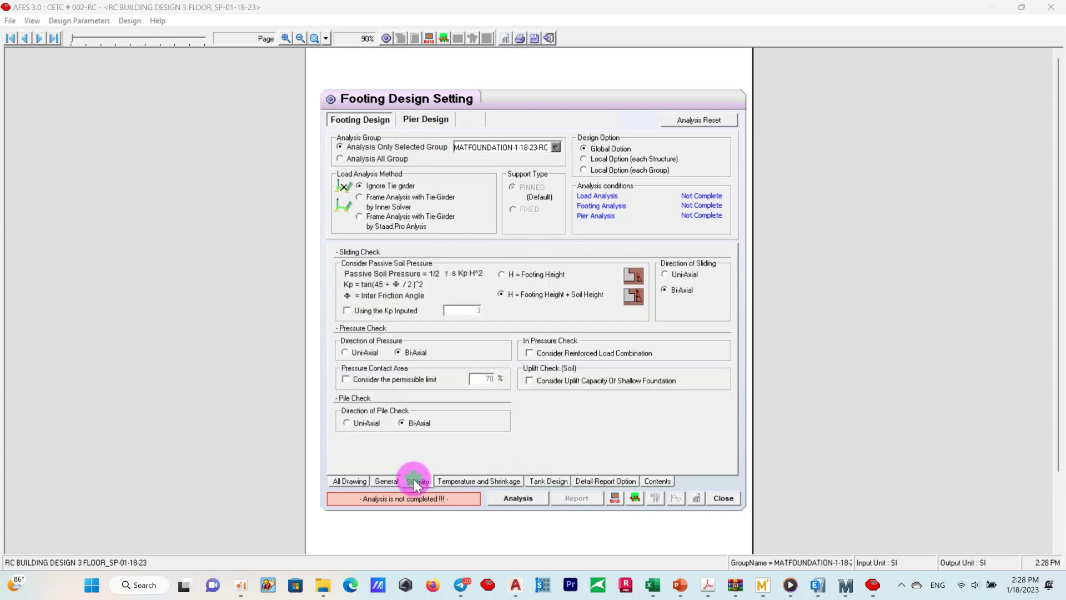
{"action": "left_click", "coordinate": [380, 482]}
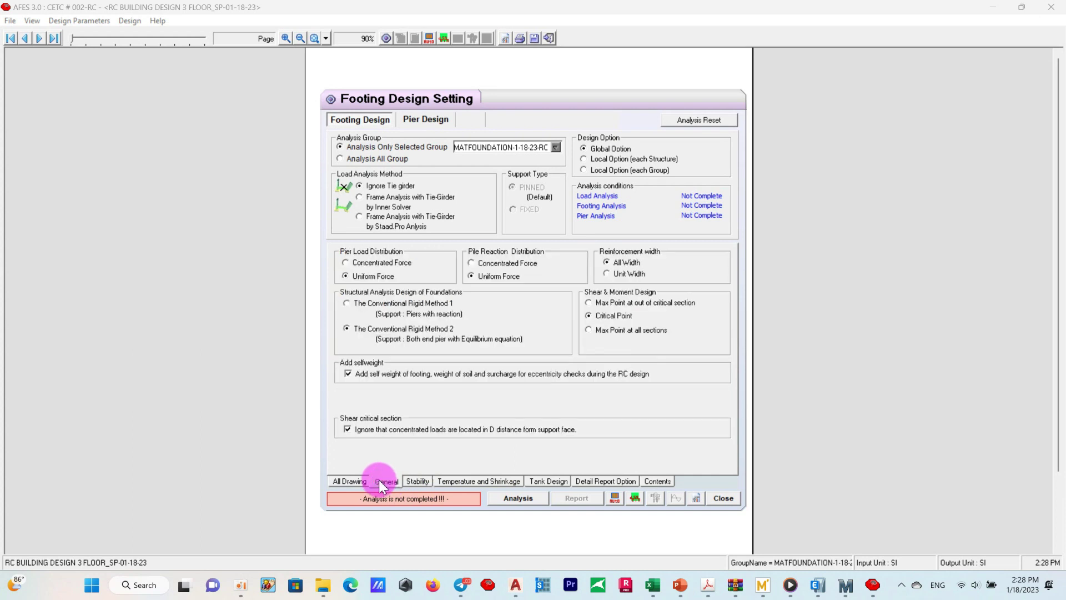
Set pier load and pile reaction distribution to Concentrated Force and run F16's analysis
{"action": "left_click", "coordinate": [397, 264]}
{"action": "left_click", "coordinate": [474, 263]}
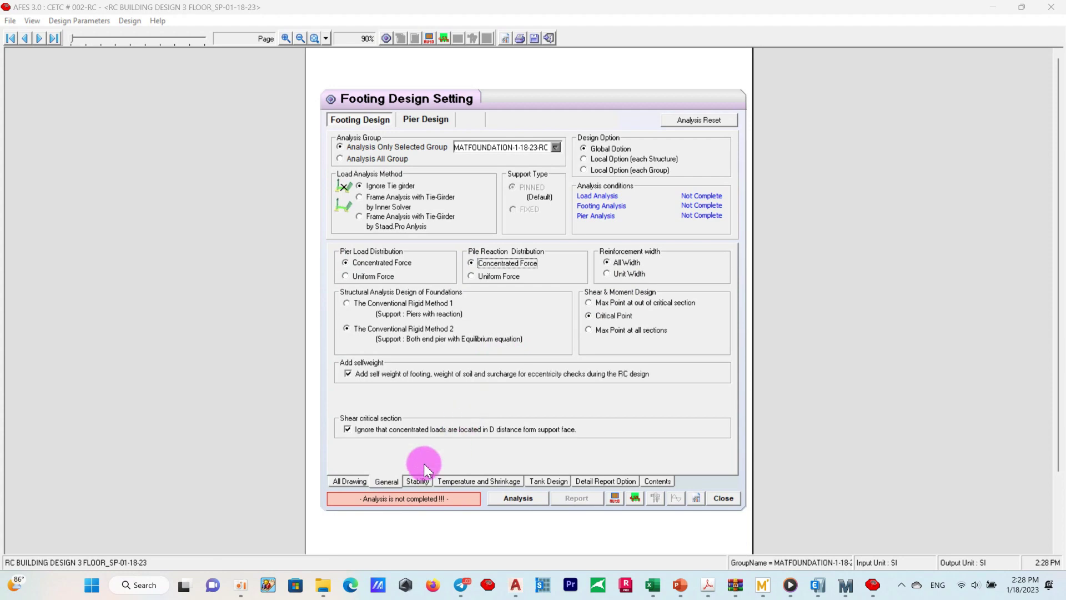
{"action": "left_click", "coordinate": [348, 481]}
{"action": "left_click", "coordinate": [519, 499]}
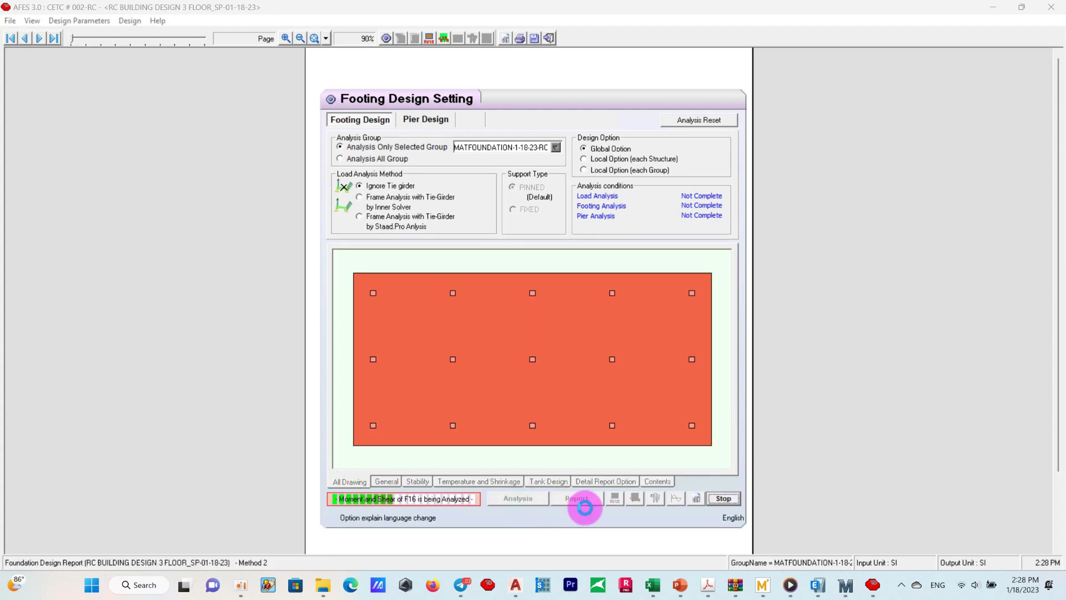
Generate F16's report and scroll to the NG top reinforcement check in S1 (X)
{"action": "left_click", "coordinate": [577, 499]}
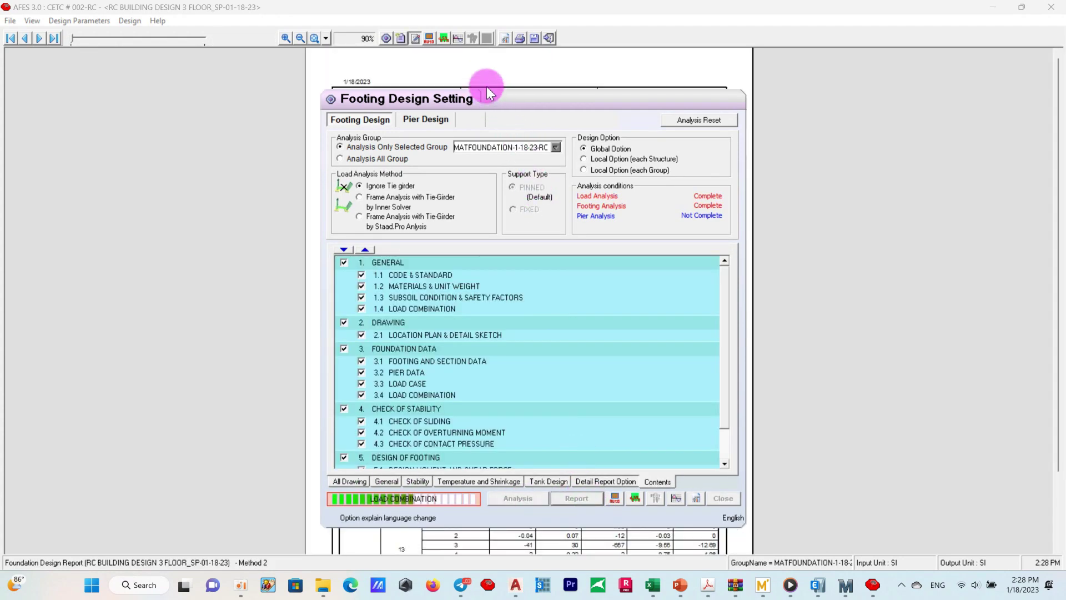
{"action": "scroll", "coordinate": [548, 348], "scroll_direction": "down", "scroll_amount": 10}
{"action": "scroll", "coordinate": [554, 328], "scroll_direction": "down", "scroll_amount": 6}
{"action": "scroll", "coordinate": [556, 325], "scroll_direction": "down", "scroll_amount": 2}
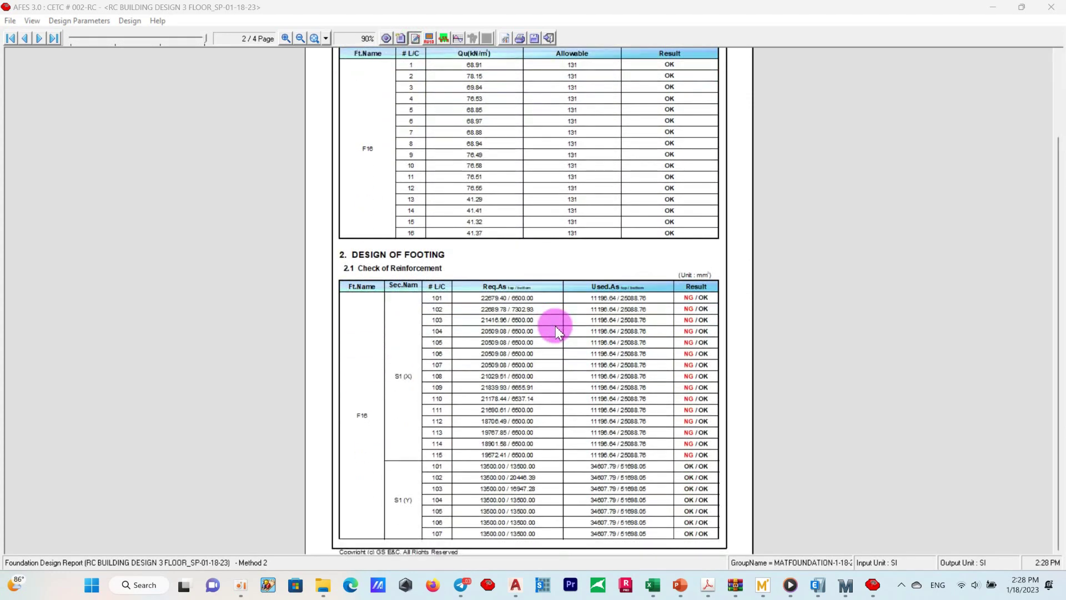
{"action": "scroll", "coordinate": [556, 326], "scroll_direction": "down", "scroll_amount": 10}
{"action": "scroll", "coordinate": [556, 325], "scroll_direction": "down", "scroll_amount": 1}
{"action": "scroll", "coordinate": [555, 328], "scroll_direction": "down", "scroll_amount": 2}
{"action": "scroll", "coordinate": [556, 326], "scroll_direction": "down", "scroll_amount": 3}
{"action": "scroll", "coordinate": [556, 326], "scroll_direction": "down", "scroll_amount": 1}
Scroll back up and close the 4-page report to return to the 3D mat model
{"action": "scroll", "coordinate": [558, 322], "scroll_direction": "up", "scroll_amount": 1}
{"action": "scroll", "coordinate": [560, 320], "scroll_direction": "up", "scroll_amount": 5}
{"action": "scroll", "coordinate": [563, 288], "scroll_direction": "up", "scroll_amount": 5}
{"action": "left_click", "coordinate": [549, 38]}
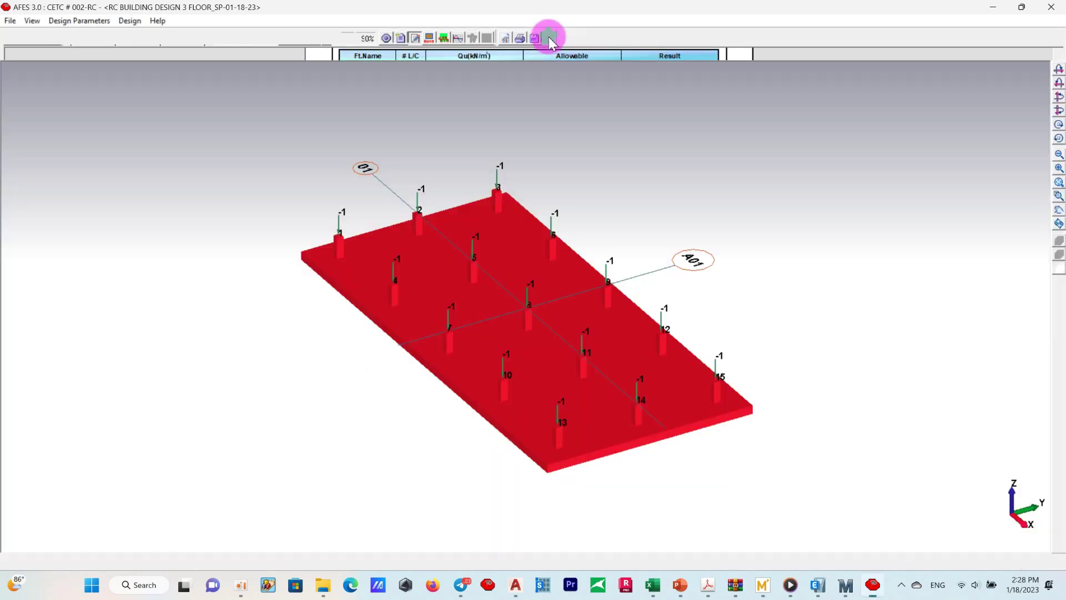
{"action": "left_click", "coordinate": [78, 23]}
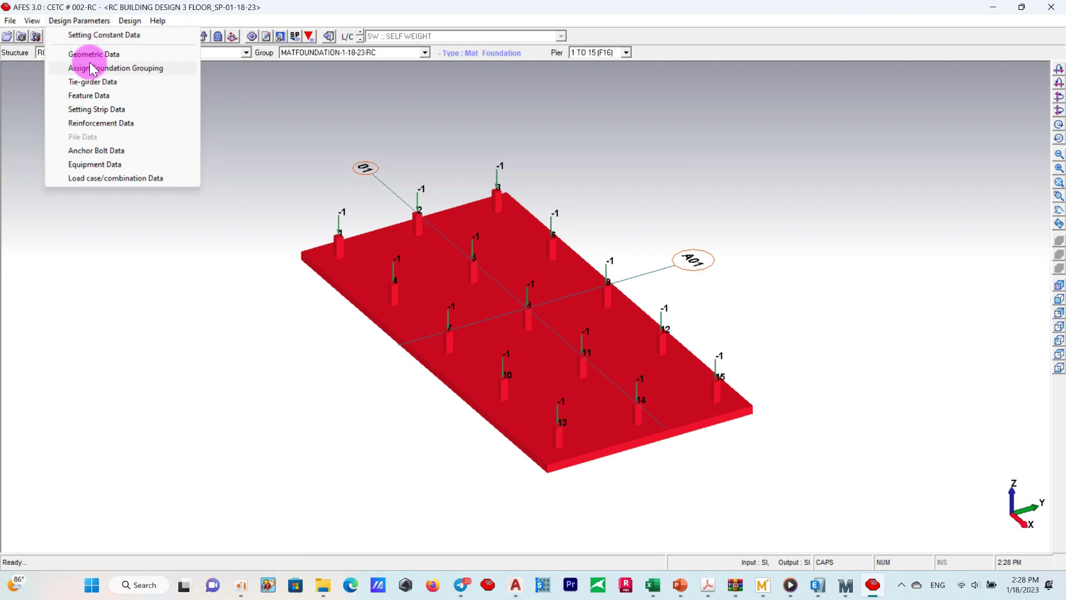
Change the D18 top bar spacing to 200 mm (D22 bottom at 200 mm) and save
{"action": "left_click", "coordinate": [135, 124]}
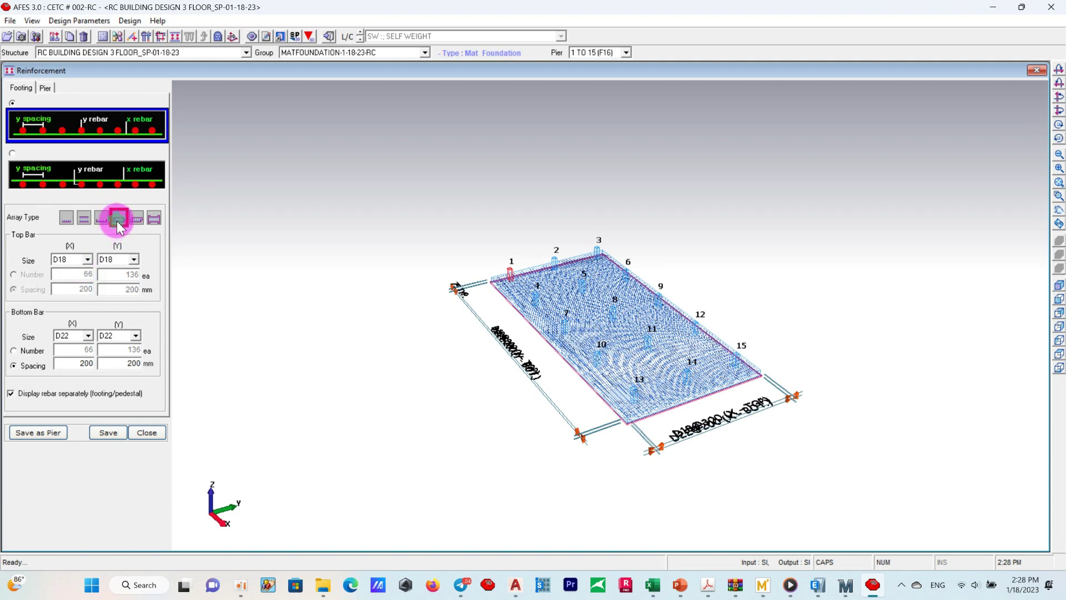
{"action": "type", "text": "200"}
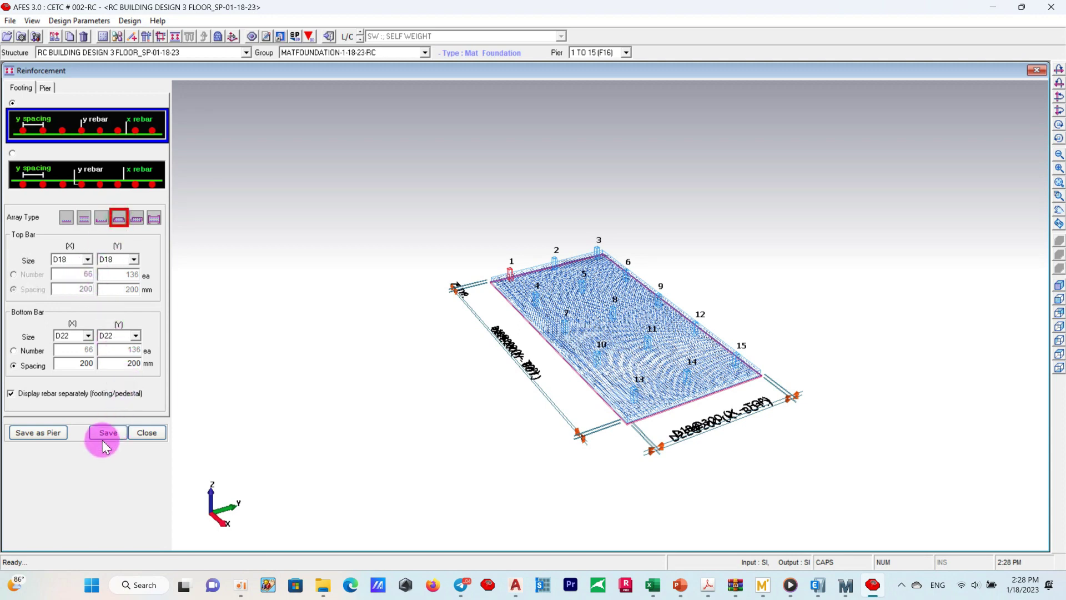
{"action": "left_click", "coordinate": [107, 433]}
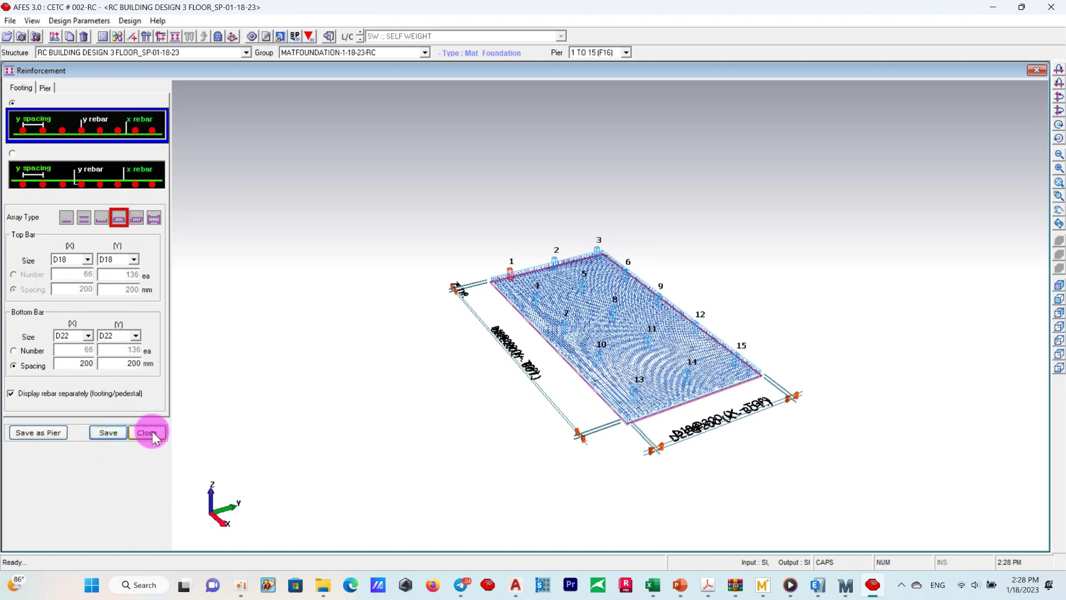
{"action": "left_click", "coordinate": [147, 432]}
{"action": "left_click", "coordinate": [131, 23]}
{"action": "mouse_move", "coordinate": [169, 48]}
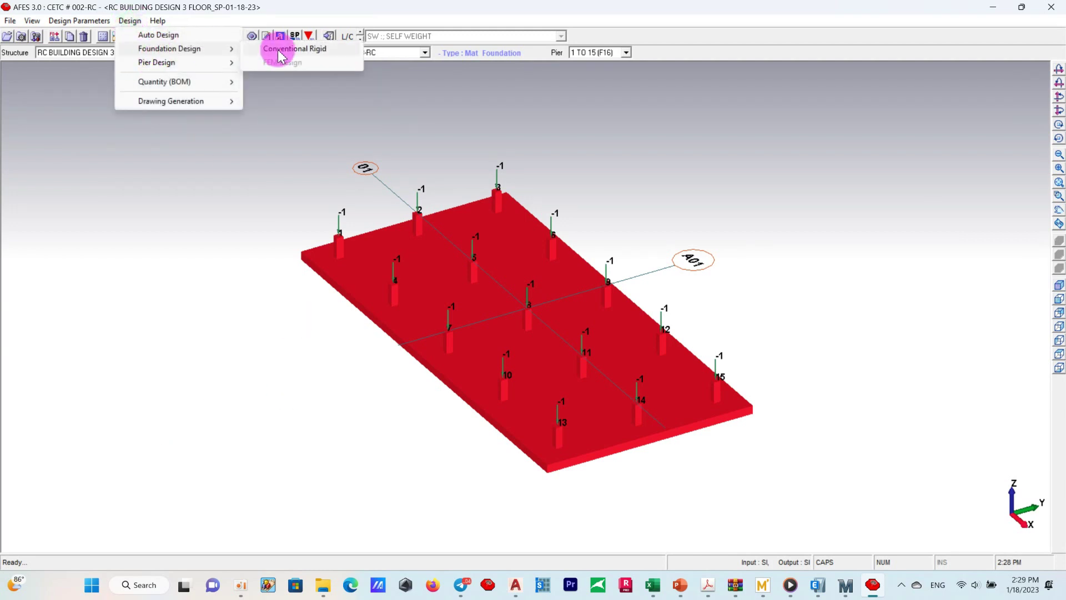
Start a Conventional Rigid design and review its shrinkage, tank, report and stability tabs
{"action": "left_click", "coordinate": [280, 49]}
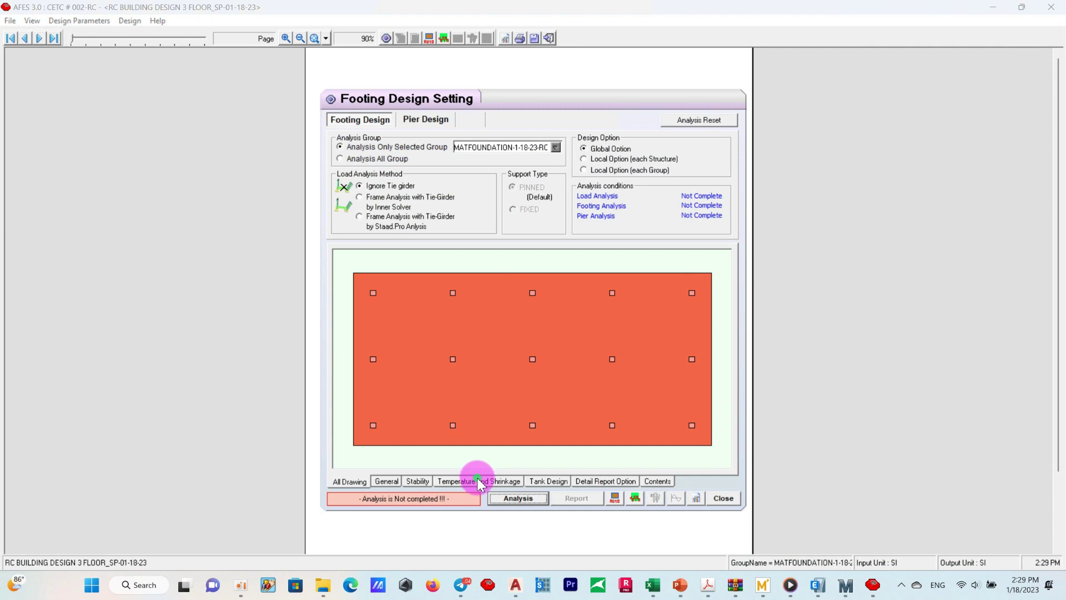
{"action": "left_click", "coordinate": [479, 482]}
{"action": "left_click", "coordinate": [548, 483]}
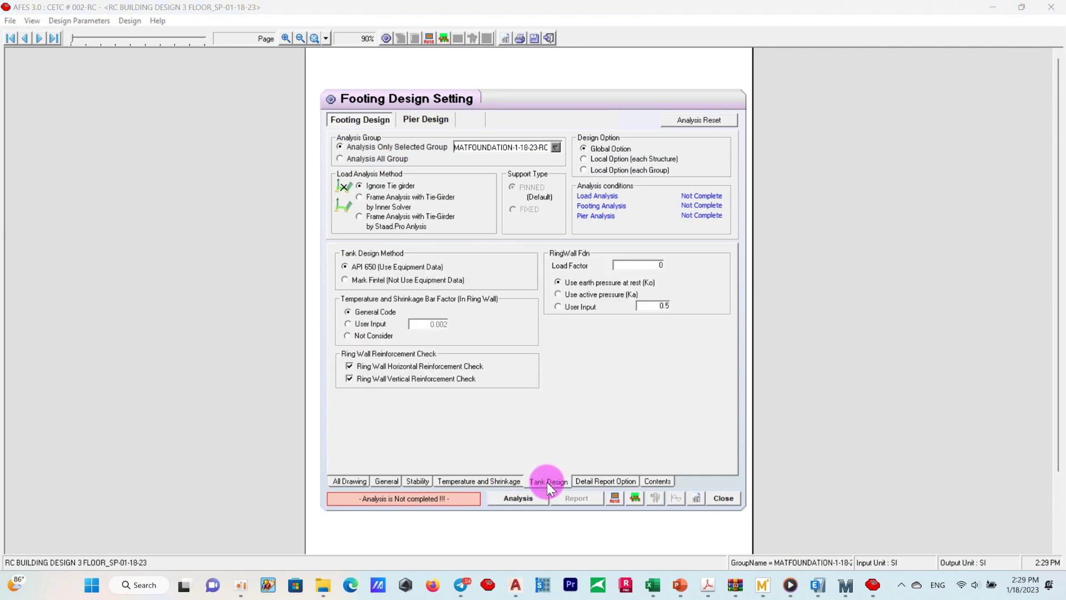
{"action": "left_click", "coordinate": [582, 482]}
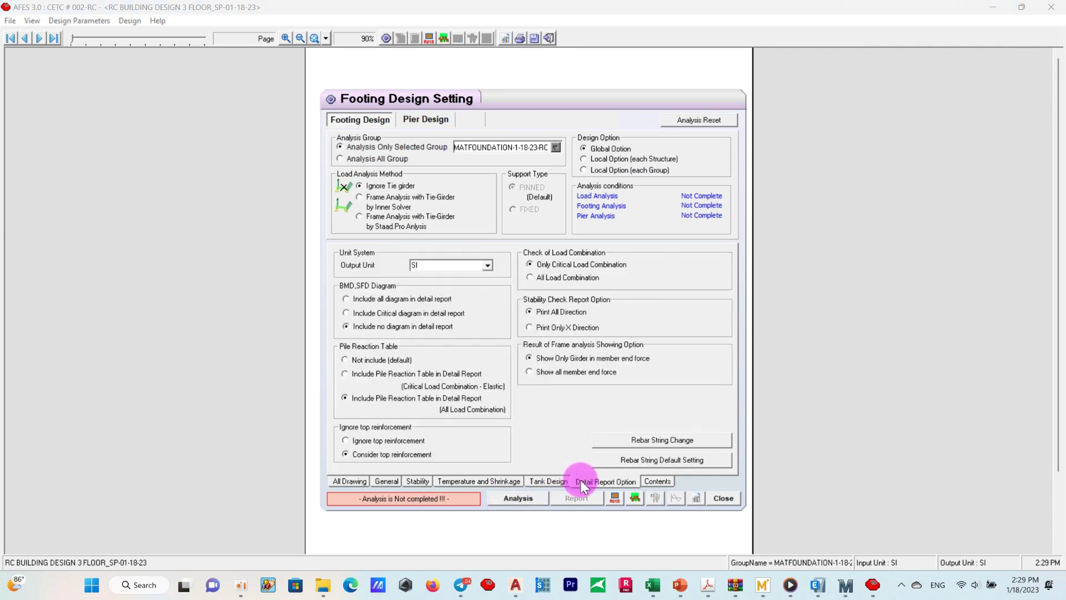
{"action": "left_click", "coordinate": [510, 483]}
{"action": "left_click", "coordinate": [421, 482]}
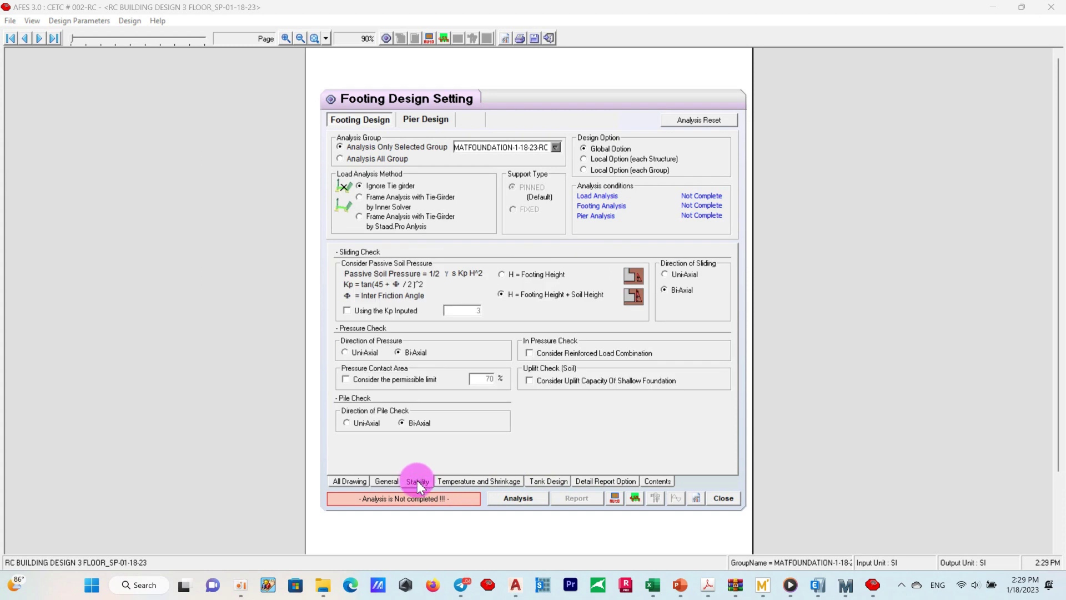
{"action": "left_click", "coordinate": [386, 482]}
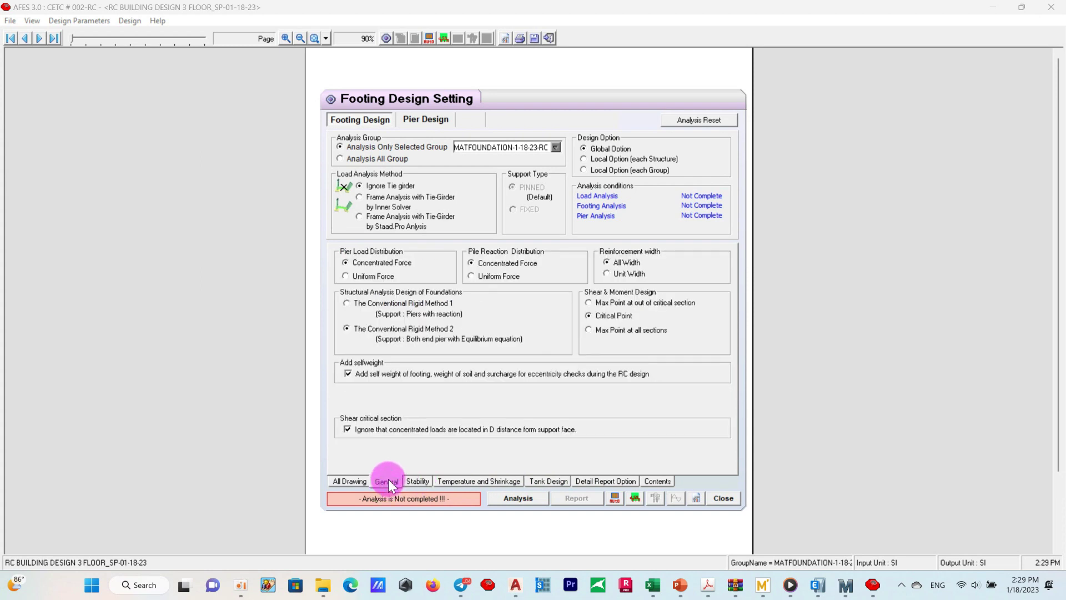
Set pier load and pile reaction distribution to Uniform Force and rerun F16's analysis and report
{"action": "left_click", "coordinate": [383, 276]}
{"action": "left_click", "coordinate": [477, 276]}
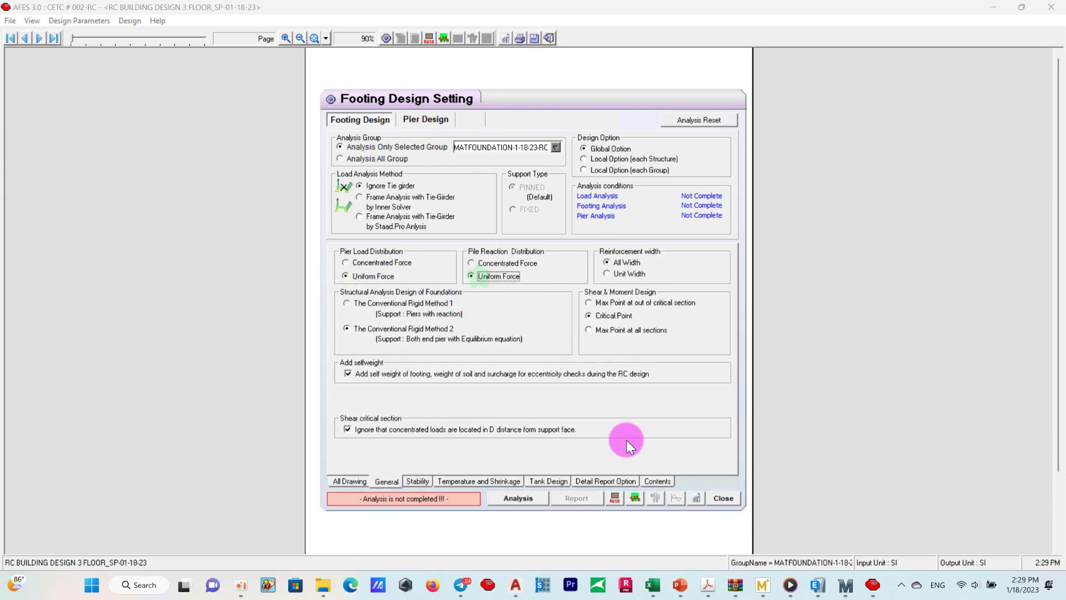
{"action": "left_click", "coordinate": [529, 498]}
{"action": "left_click", "coordinate": [558, 499]}
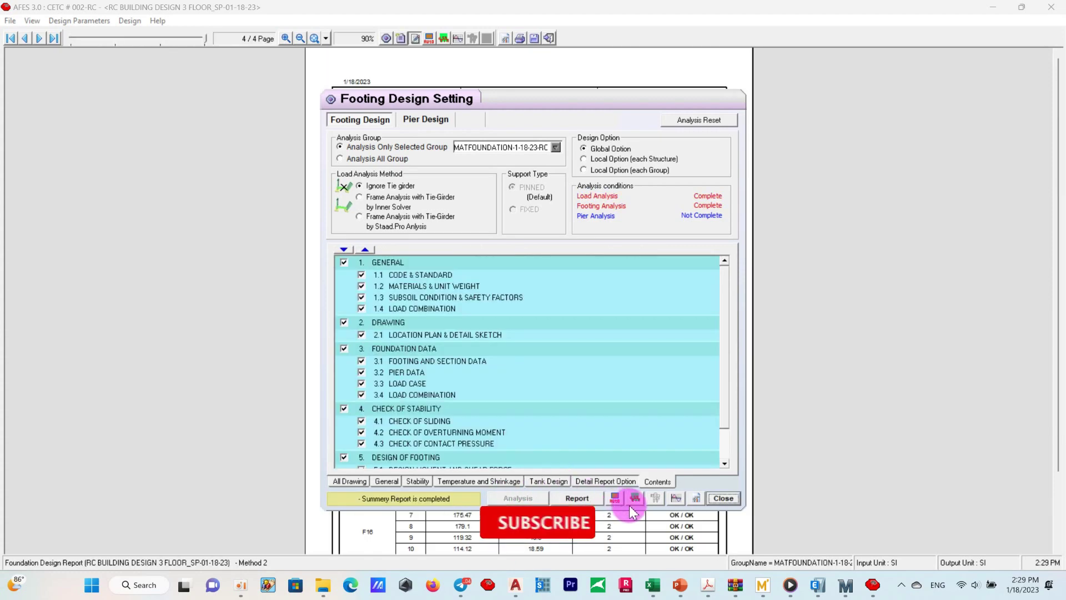
Close the design settings and scroll through the new foundation design report
{"action": "left_click", "coordinate": [414, 39]}
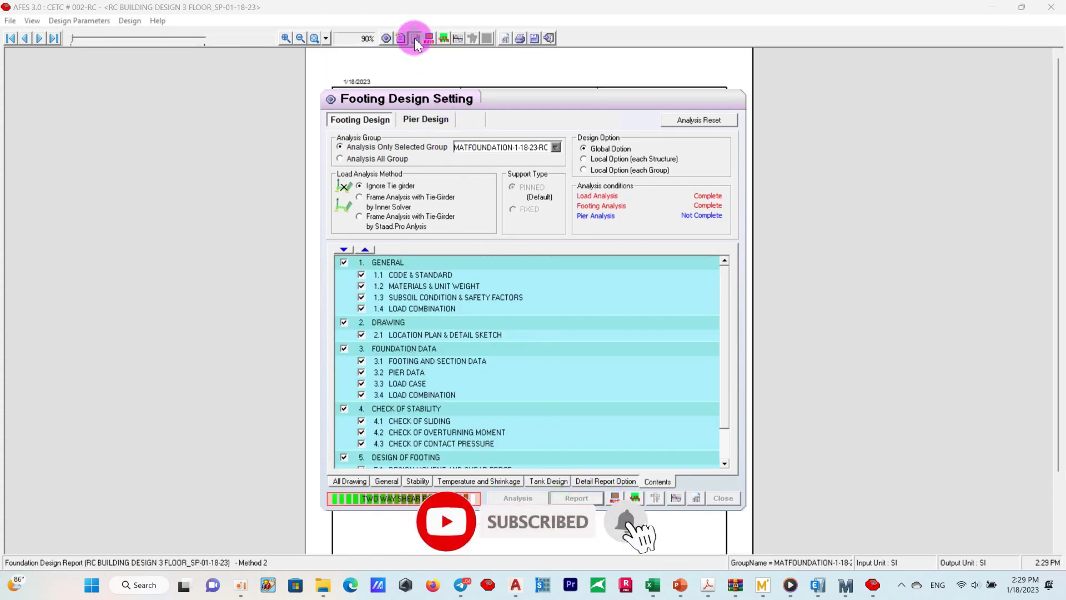
{"action": "scroll", "coordinate": [612, 298], "scroll_direction": "down", "scroll_amount": 2}
{"action": "scroll", "coordinate": [615, 294], "scroll_direction": "down", "scroll_amount": 10}
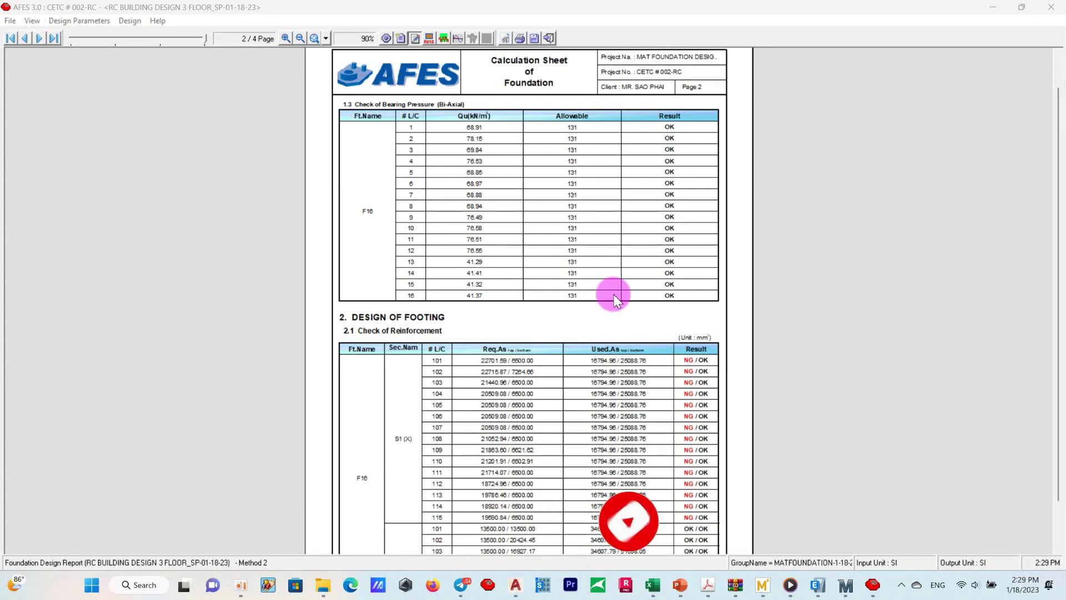
{"action": "scroll", "coordinate": [615, 294], "scroll_direction": "down", "scroll_amount": 2}
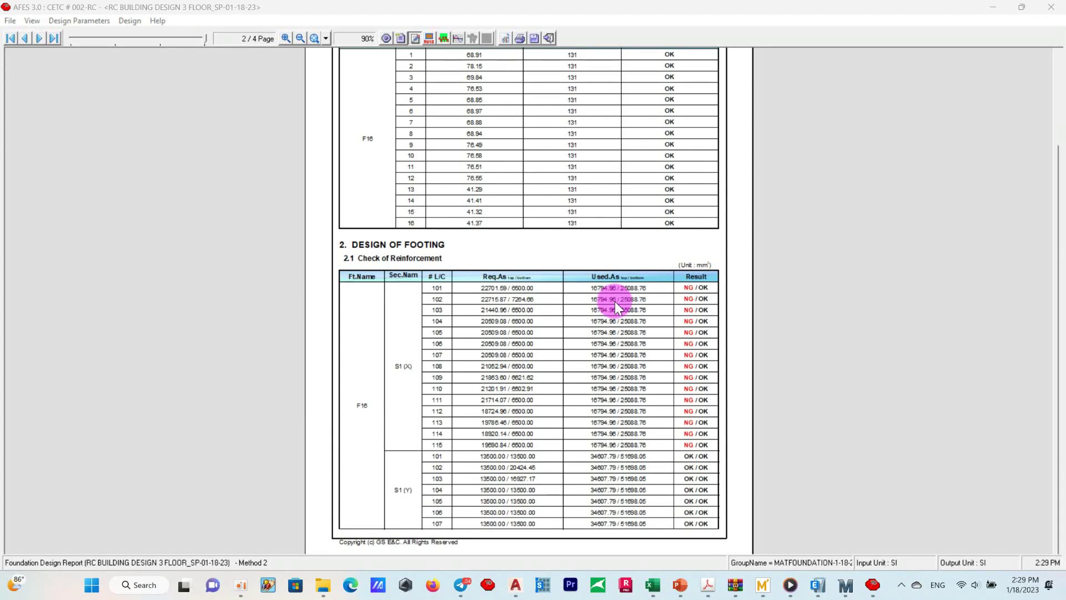
{"action": "scroll", "coordinate": [621, 302], "scroll_direction": "down", "scroll_amount": 10}
{"action": "scroll", "coordinate": [625, 305], "scroll_direction": "down", "scroll_amount": 10}
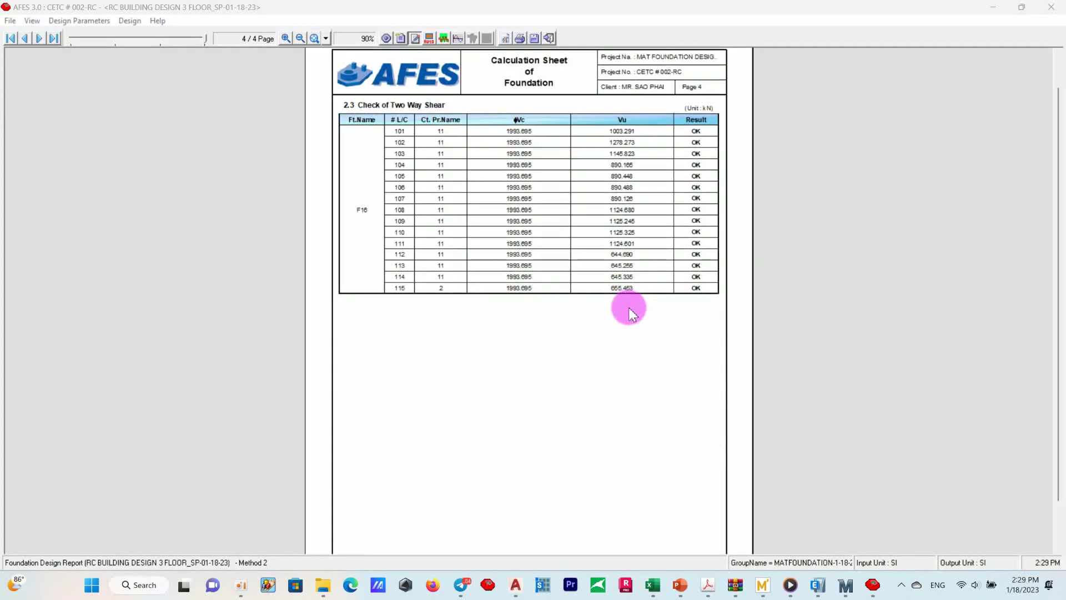
{"action": "scroll", "coordinate": [608, 292], "scroll_direction": "down", "scroll_amount": 4}
Switch to the full detailed calculation sheet, zoom in, and scroll through its pages
{"action": "left_click", "coordinate": [401, 39]}
{"action": "scroll", "coordinate": [445, 138], "scroll_direction": "down", "scroll_amount": 2}
{"action": "scroll", "coordinate": [498, 251], "scroll_direction": "down", "scroll_amount": 5}
{"action": "left_click", "coordinate": [519, 247]}
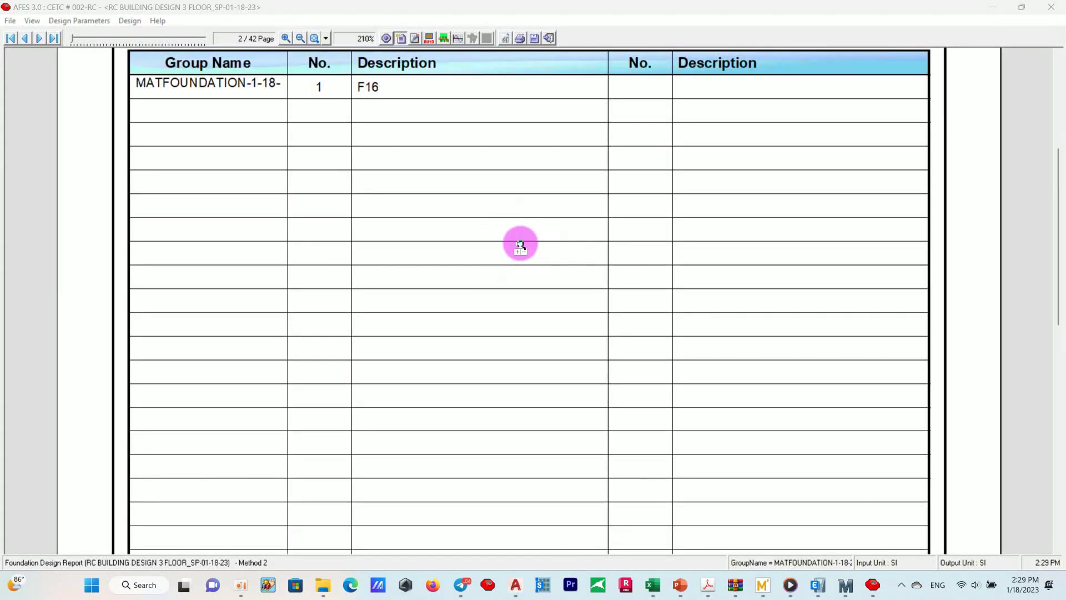
{"action": "scroll", "coordinate": [520, 245], "scroll_direction": "down", "scroll_amount": 1, "text": "ctrl"}
{"action": "scroll", "coordinate": [516, 240], "scroll_direction": "down", "scroll_amount": 3, "text": "ctrl"}
{"action": "scroll", "coordinate": [517, 239], "scroll_direction": "up", "scroll_amount": 5}
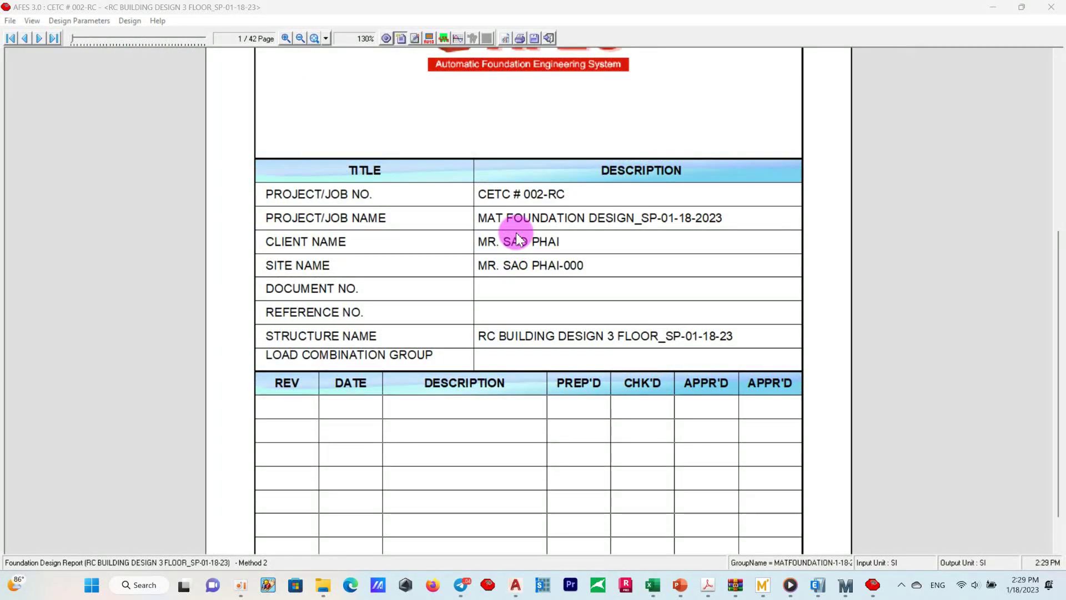
{"action": "scroll", "coordinate": [518, 245], "scroll_direction": "down", "scroll_amount": 1}
{"action": "scroll", "coordinate": [544, 239], "scroll_direction": "down", "scroll_amount": 5}
{"action": "scroll", "coordinate": [554, 239], "scroll_direction": "down", "scroll_amount": 1}
{"action": "scroll", "coordinate": [556, 239], "scroll_direction": "down", "scroll_amount": 5}
{"action": "scroll", "coordinate": [557, 247], "scroll_direction": "down", "scroll_amount": 2}
{"action": "scroll", "coordinate": [558, 251], "scroll_direction": "down", "scroll_amount": 4}
{"action": "scroll", "coordinate": [571, 239], "scroll_direction": "down", "scroll_amount": 4}
{"action": "scroll", "coordinate": [566, 253], "scroll_direction": "down", "scroll_amount": 5}
{"action": "scroll", "coordinate": [566, 252], "scroll_direction": "down", "scroll_amount": 10}
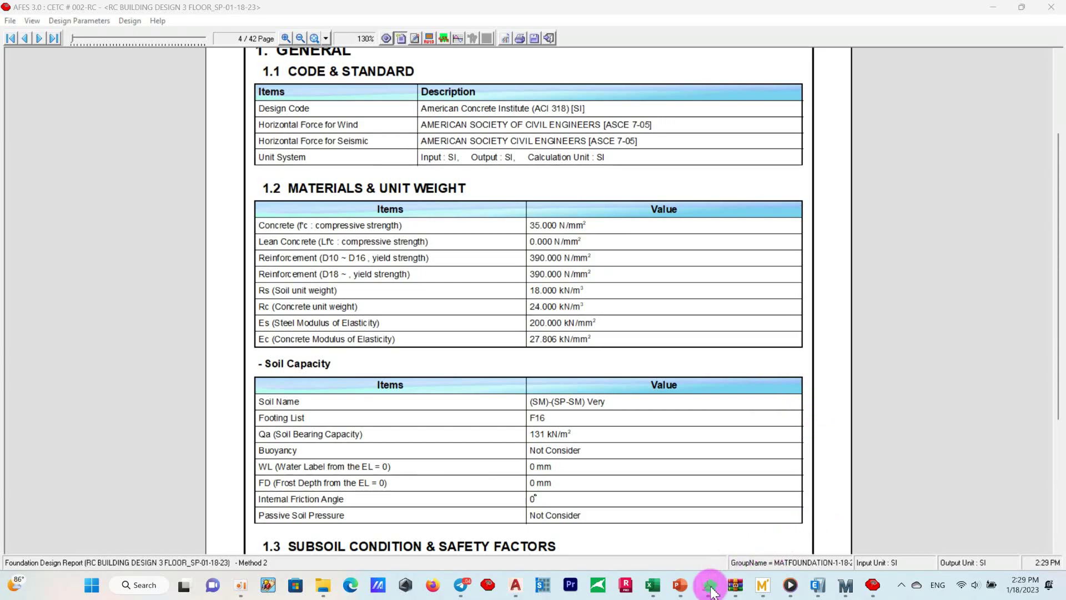
Close the geotechnical report PDF and reopen the earlier mat foundation detail report PDF windowed
{"action": "left_click", "coordinate": [711, 588]}
{"action": "left_click", "coordinate": [651, 517]}
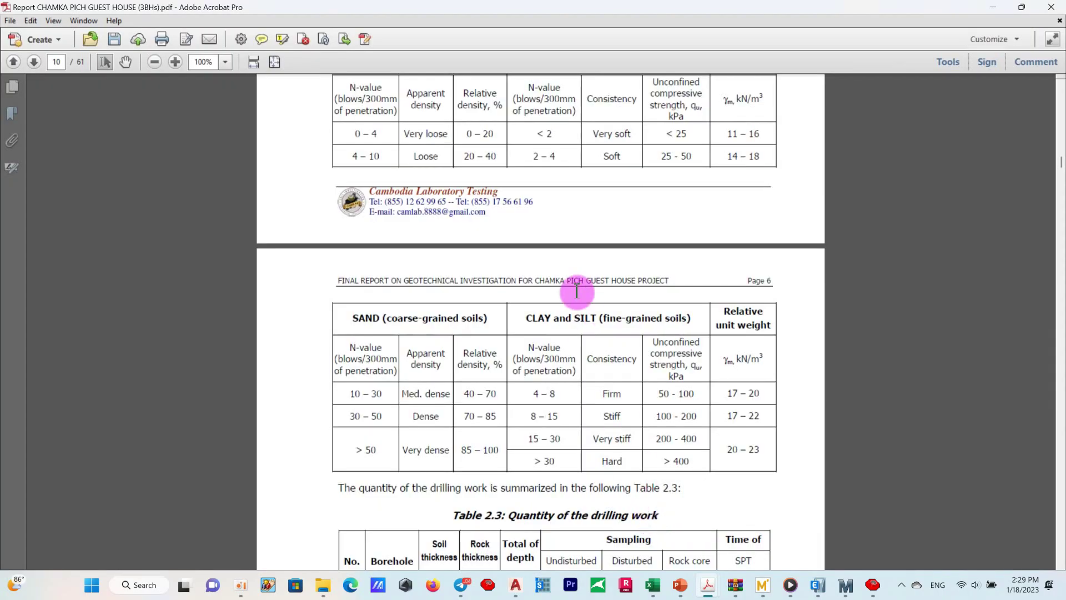
{"action": "left_click", "coordinate": [1048, 7]}
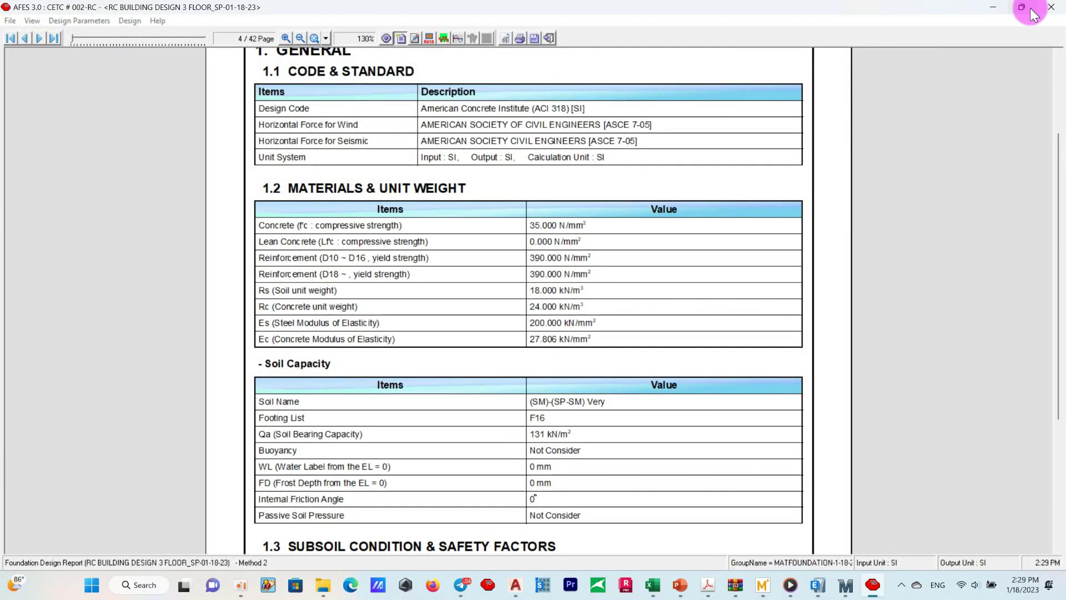
{"action": "left_click", "coordinate": [1032, 10]}
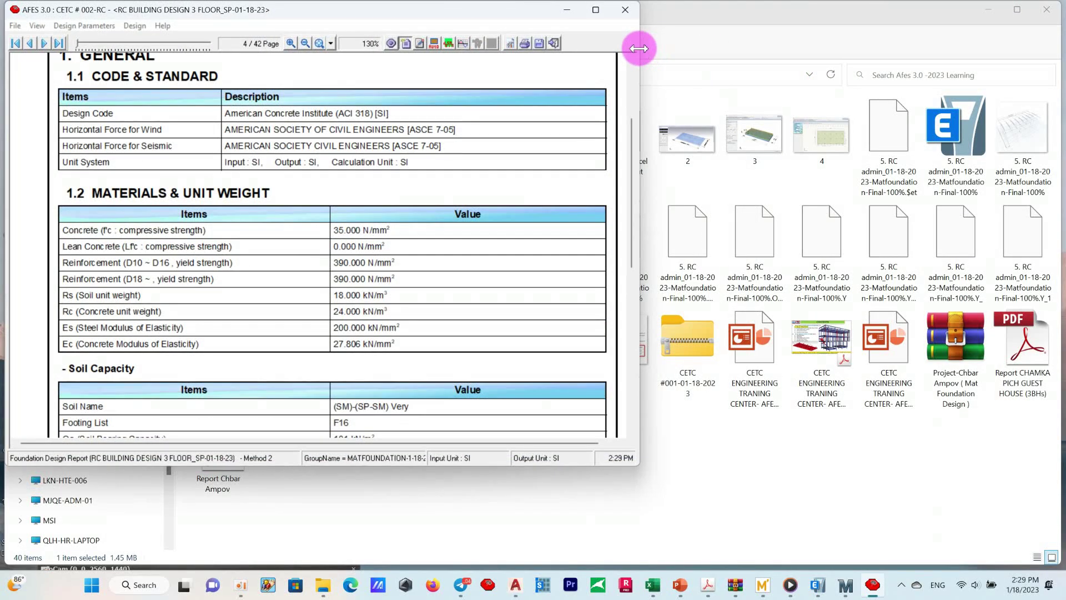
{"action": "left_click_drag", "start_coordinate": [639, 48], "coordinate": [479, 48]}
{"action": "left_click", "coordinate": [559, 122]}
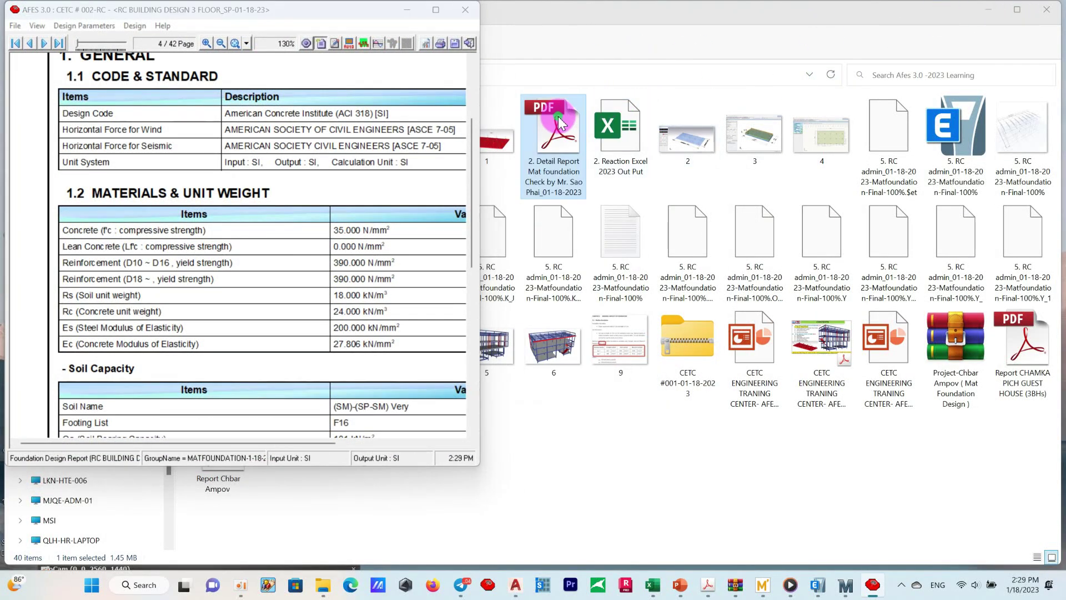
{"action": "double_click", "coordinate": [560, 122]}
{"action": "left_click", "coordinate": [1017, 10]}
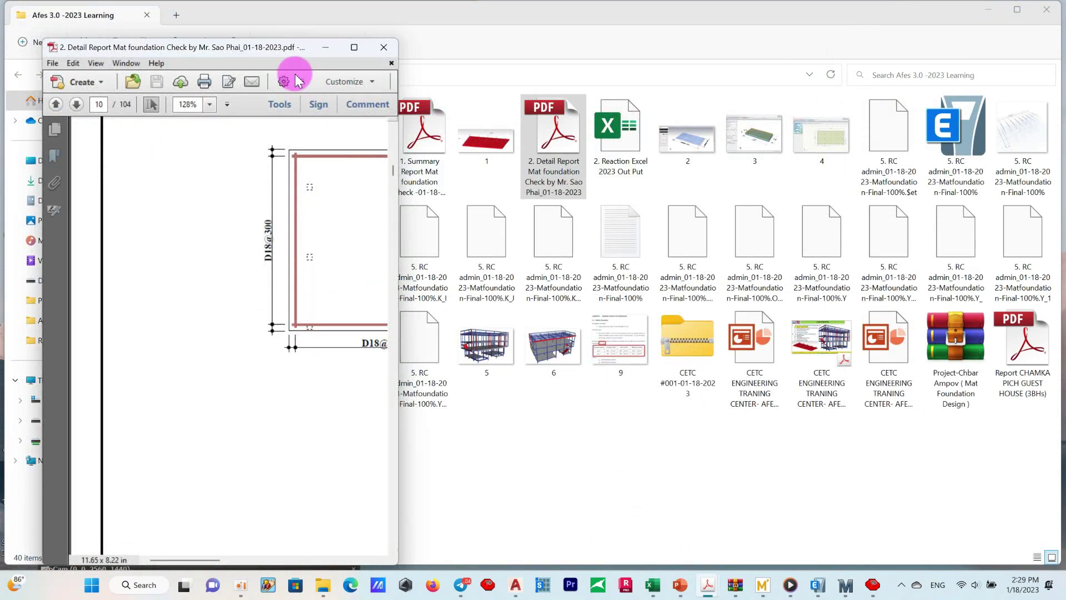
Arrange the Acrobat detail report and the AFES report side by side
{"action": "mouse_move", "coordinate": [305, 47]}
{"action": "left_mouse_down"}
{"action": "mouse_move", "coordinate": [485, 68]}
{"action": "mouse_move", "coordinate": [758, 30]}
{"action": "left_mouse_up"}
{"action": "left_click", "coordinate": [988, 9]}
{"action": "left_click_drag", "start_coordinate": [854, 125], "coordinate": [1065, 125]}
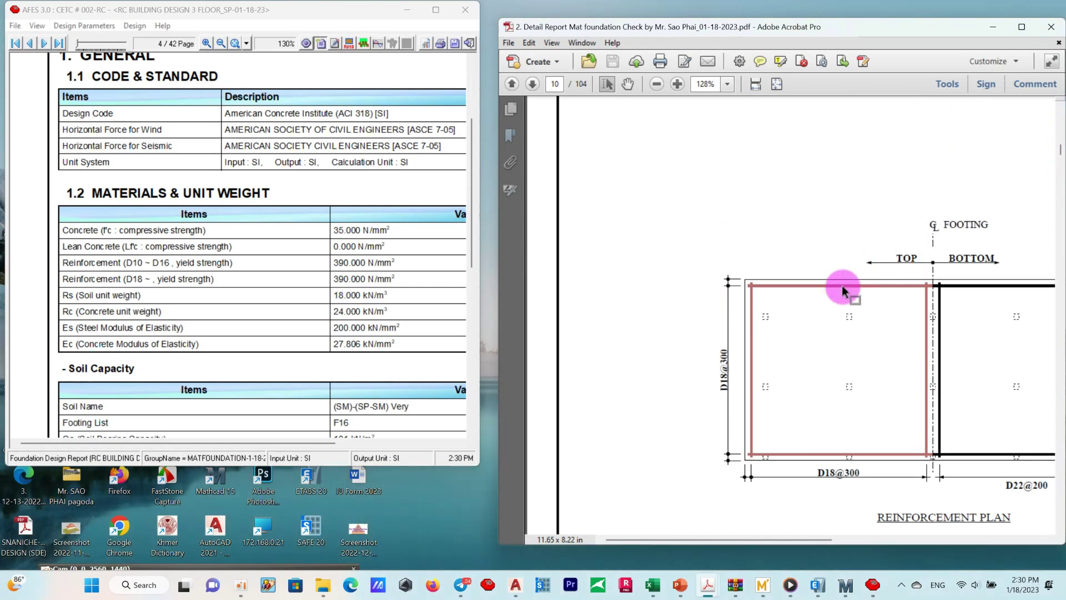
{"action": "scroll", "coordinate": [724, 335], "scroll_direction": "down", "scroll_amount": 1, "text": "ctrl"}
{"action": "scroll", "coordinate": [733, 334], "scroll_direction": "down", "scroll_amount": 1, "text": "ctrl"}
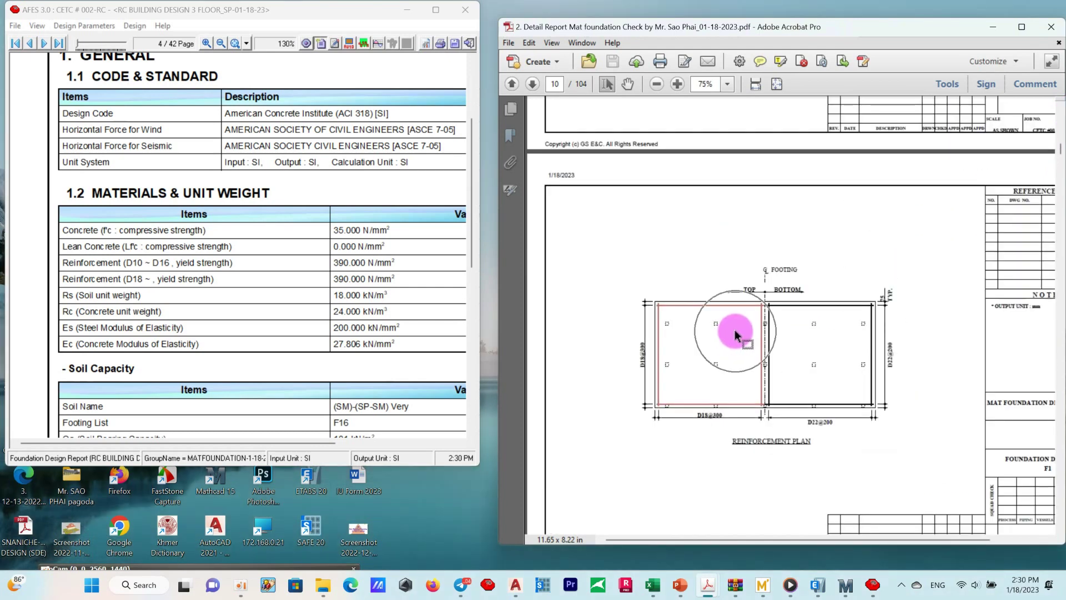
{"action": "scroll", "coordinate": [727, 330], "scroll_direction": "down", "scroll_amount": 1, "text": "ctrl"}
{"action": "left_click_drag", "start_coordinate": [480, 245], "coordinate": [506, 245]}
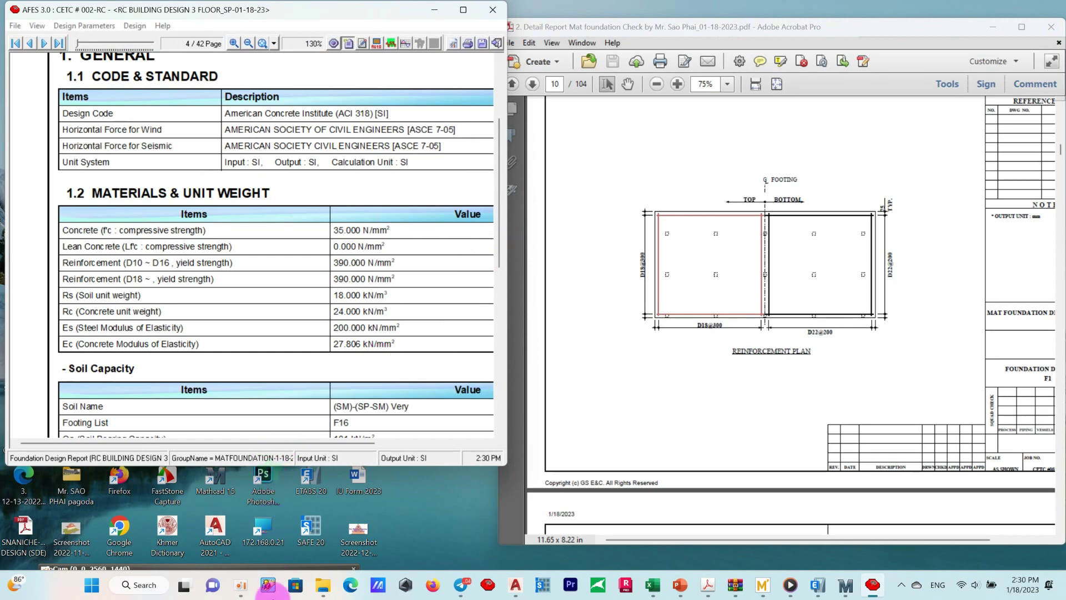
{"action": "left_click_drag", "start_coordinate": [290, 468], "coordinate": [278, 565]}
Bring both reports to page 4's materials tables, comparing soil capacity Qa 100 vs 131 kN/m²
{"action": "scroll", "coordinate": [714, 269], "scroll_direction": "down", "scroll_amount": 3}
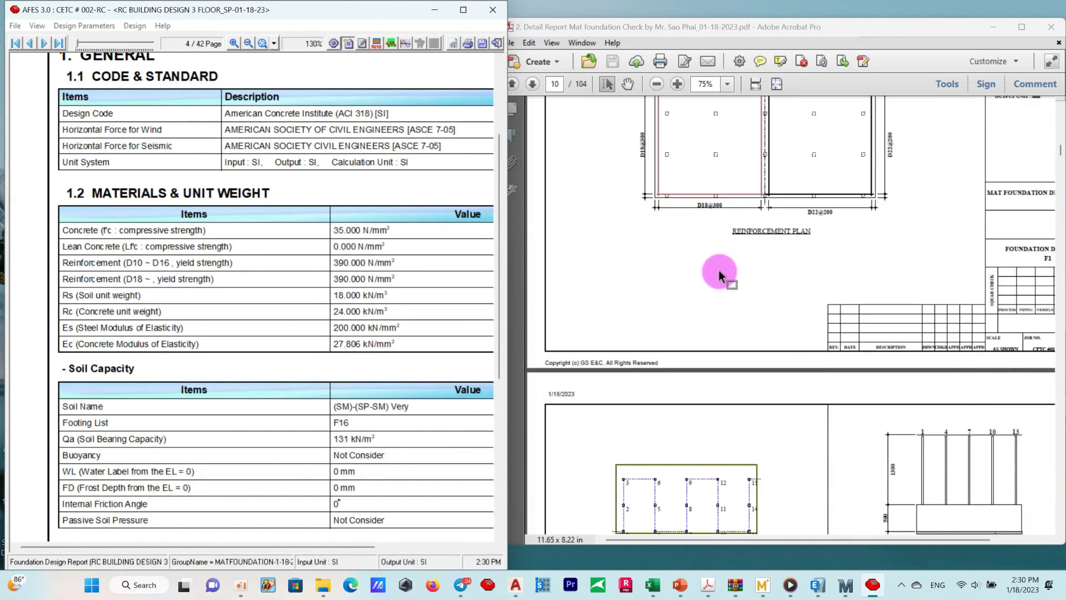
{"action": "scroll", "coordinate": [728, 273], "scroll_direction": "up", "scroll_amount": 10}
{"action": "scroll", "coordinate": [729, 272], "scroll_direction": "up", "scroll_amount": 8}
{"action": "scroll", "coordinate": [729, 272], "scroll_direction": "up", "scroll_amount": 8}
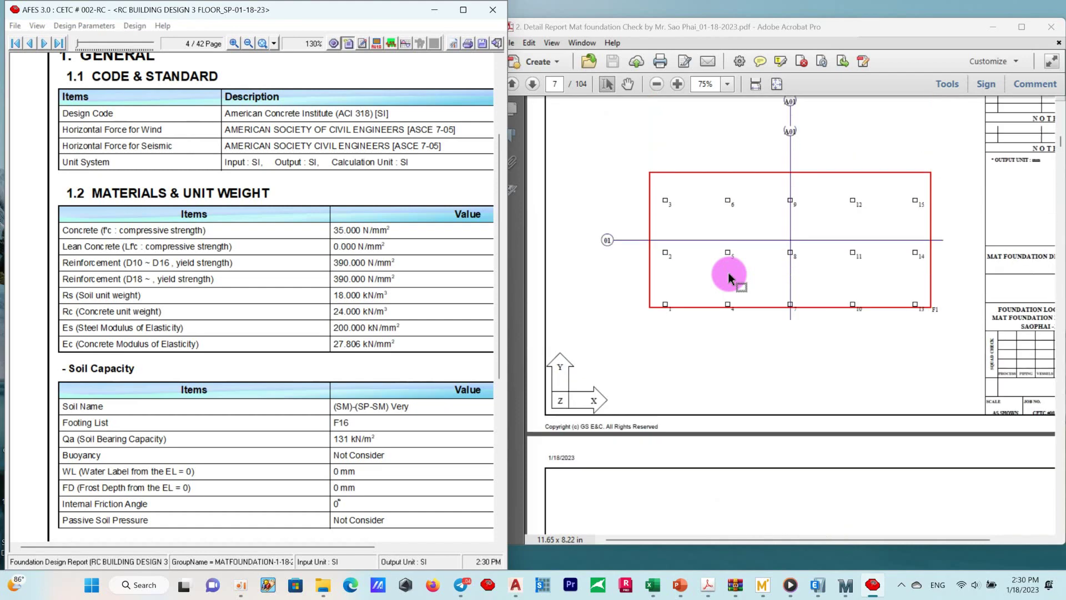
{"action": "scroll", "coordinate": [729, 272], "scroll_direction": "up", "scroll_amount": 8}
{"action": "scroll", "coordinate": [729, 272], "scroll_direction": "up", "scroll_amount": 6}
{"action": "scroll", "coordinate": [728, 272], "scroll_direction": "up", "scroll_amount": 8}
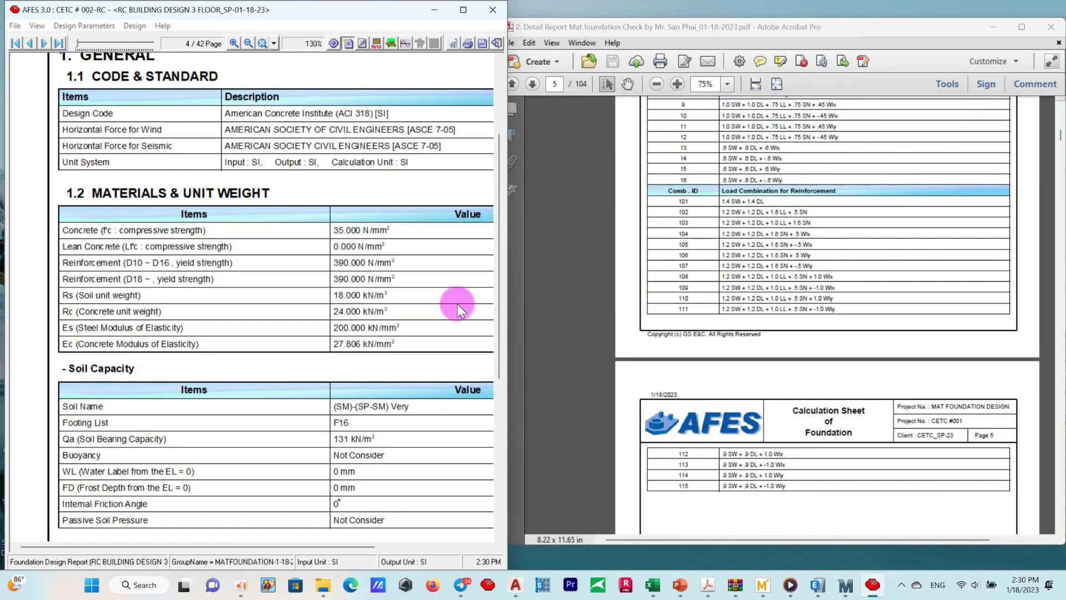
{"action": "scroll", "coordinate": [242, 303], "scroll_direction": "up", "scroll_amount": 3}
{"action": "scroll", "coordinate": [242, 303], "scroll_direction": "up", "scroll_amount": 10}
{"action": "scroll", "coordinate": [799, 345], "scroll_direction": "up", "scroll_amount": 5}
{"action": "scroll", "coordinate": [777, 366], "scroll_direction": "up", "scroll_amount": 3}
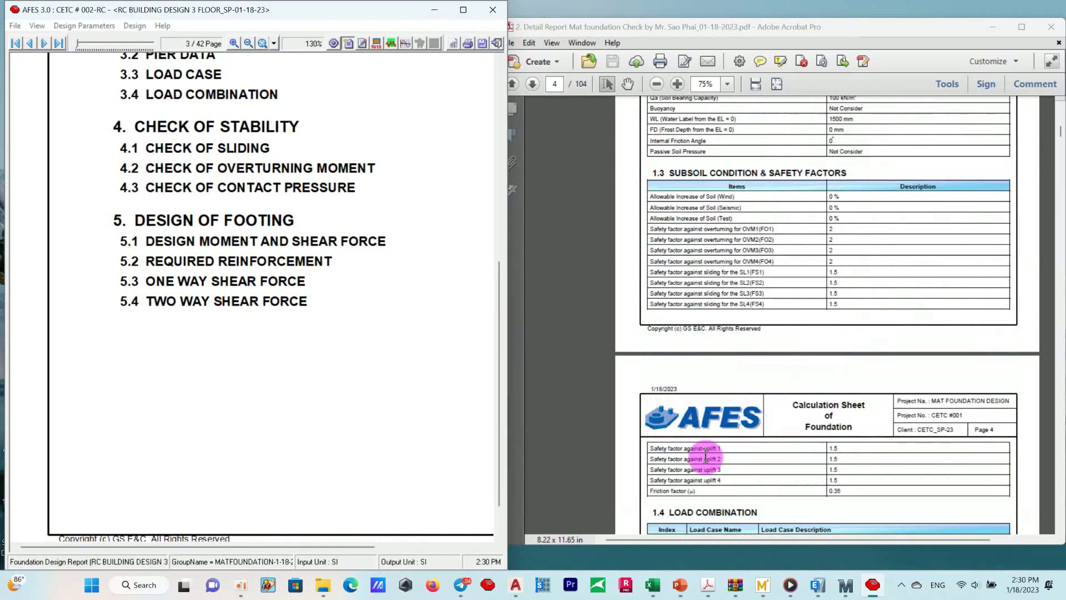
{"action": "left_click_drag", "start_coordinate": [723, 541], "coordinate": [743, 541]}
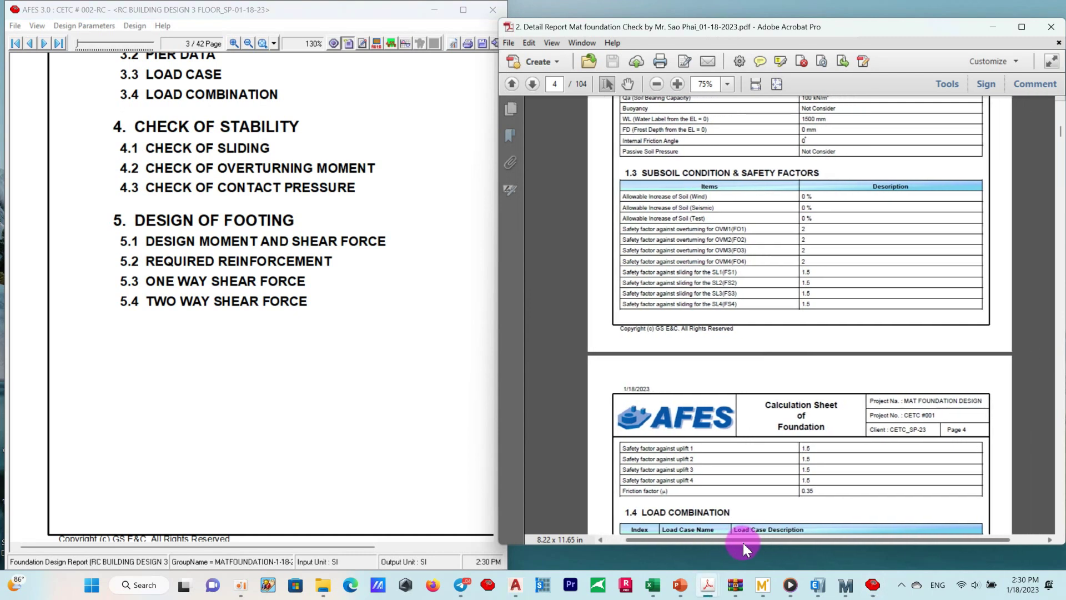
{"action": "scroll", "coordinate": [1013, 291], "scroll_direction": "up", "scroll_amount": 1, "text": "ctrl"}
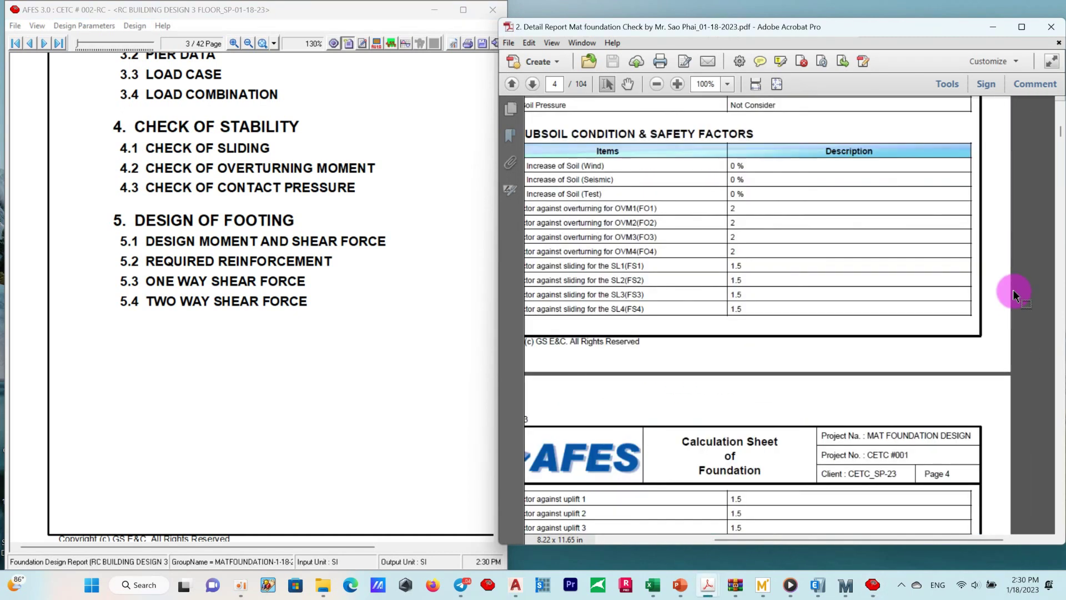
{"action": "left_click_drag", "start_coordinate": [868, 541], "coordinate": [838, 537]}
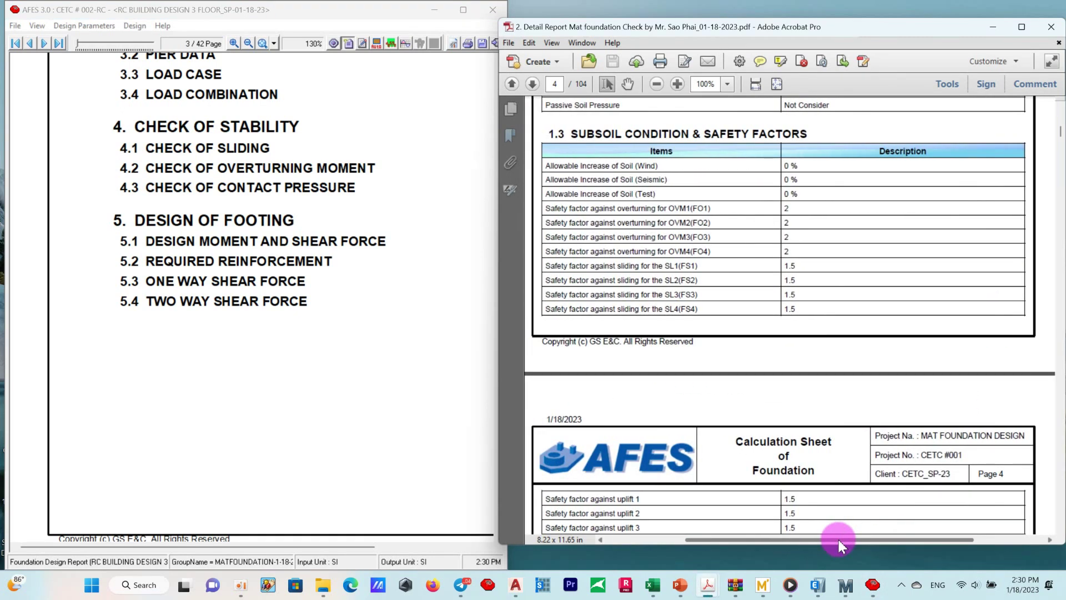
{"action": "scroll", "coordinate": [148, 188], "scroll_direction": "up", "scroll_amount": 4}
{"action": "scroll", "coordinate": [148, 180], "scroll_direction": "up", "scroll_amount": 3}
{"action": "scroll", "coordinate": [151, 179], "scroll_direction": "down", "scroll_amount": 5}
{"action": "scroll", "coordinate": [245, 262], "scroll_direction": "down", "scroll_amount": 4}
{"action": "scroll", "coordinate": [678, 262], "scroll_direction": "up", "scroll_amount": 5}
{"action": "scroll", "coordinate": [678, 261], "scroll_direction": "up", "scroll_amount": 2}
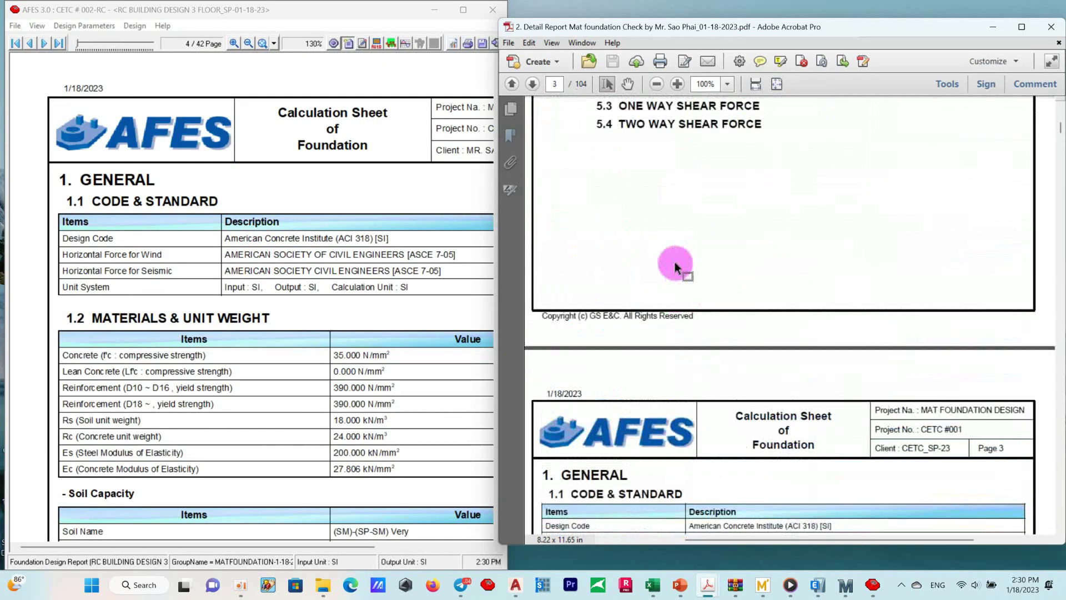
{"action": "scroll", "coordinate": [674, 258], "scroll_direction": "up", "scroll_amount": 4}
{"action": "scroll", "coordinate": [766, 261], "scroll_direction": "down", "scroll_amount": 4}
{"action": "scroll", "coordinate": [782, 233], "scroll_direction": "down", "scroll_amount": 3}
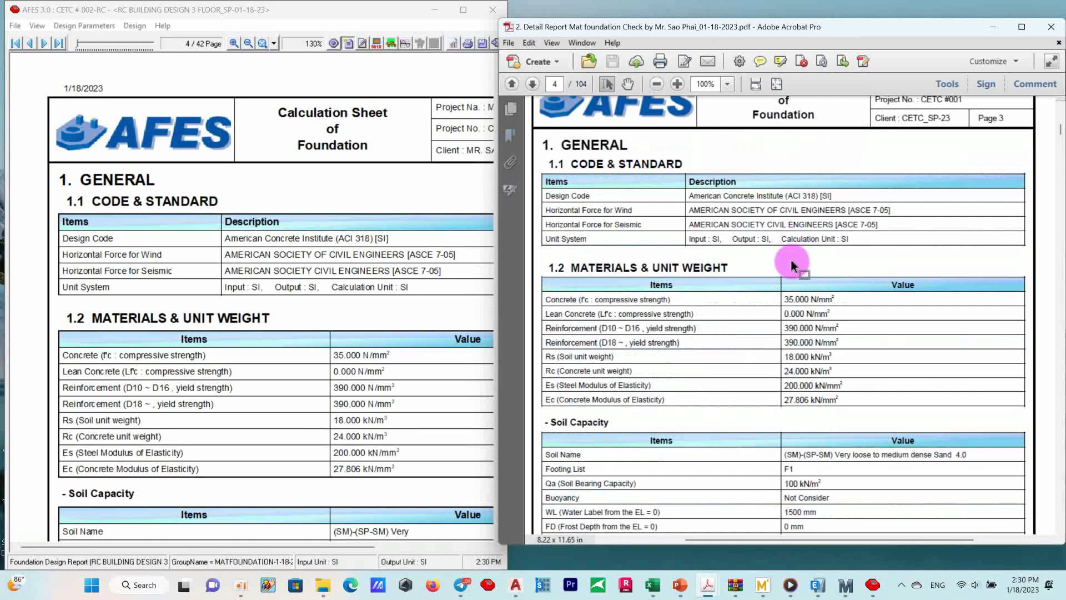
{"action": "scroll", "coordinate": [744, 229], "scroll_direction": "down", "scroll_amount": 3}
{"action": "scroll", "coordinate": [339, 244], "scroll_direction": "down", "scroll_amount": 2}
{"action": "scroll", "coordinate": [336, 241], "scroll_direction": "down", "scroll_amount": 1}
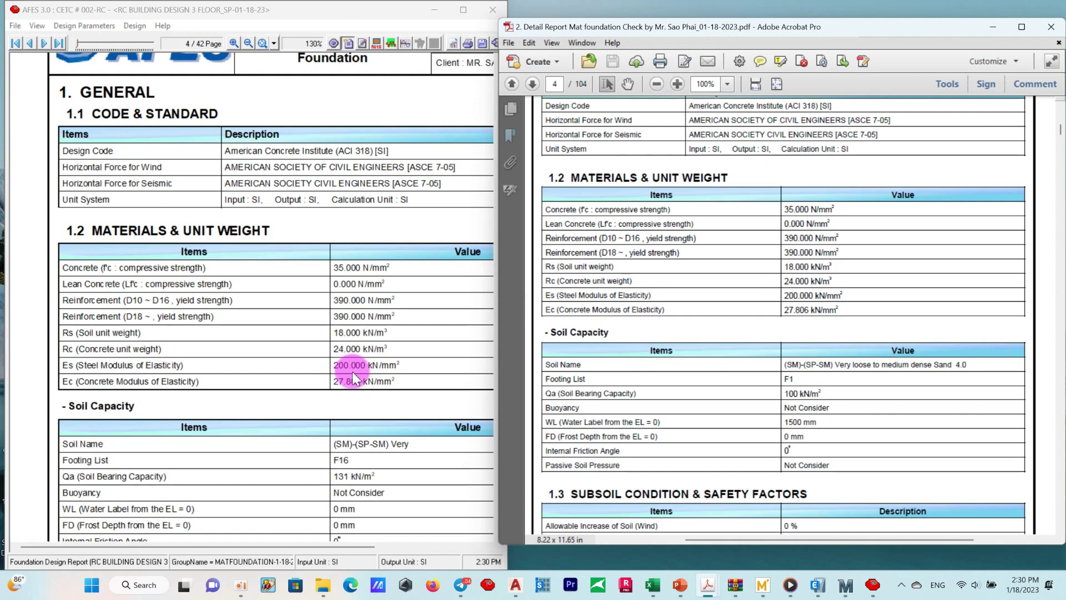
Scroll the AFES report past the load combinations to page 6's mat plan with nine piers
{"action": "scroll", "coordinate": [359, 385], "scroll_direction": "down", "scroll_amount": 3}
{"action": "scroll", "coordinate": [831, 245], "scroll_direction": "down", "scroll_amount": 3}
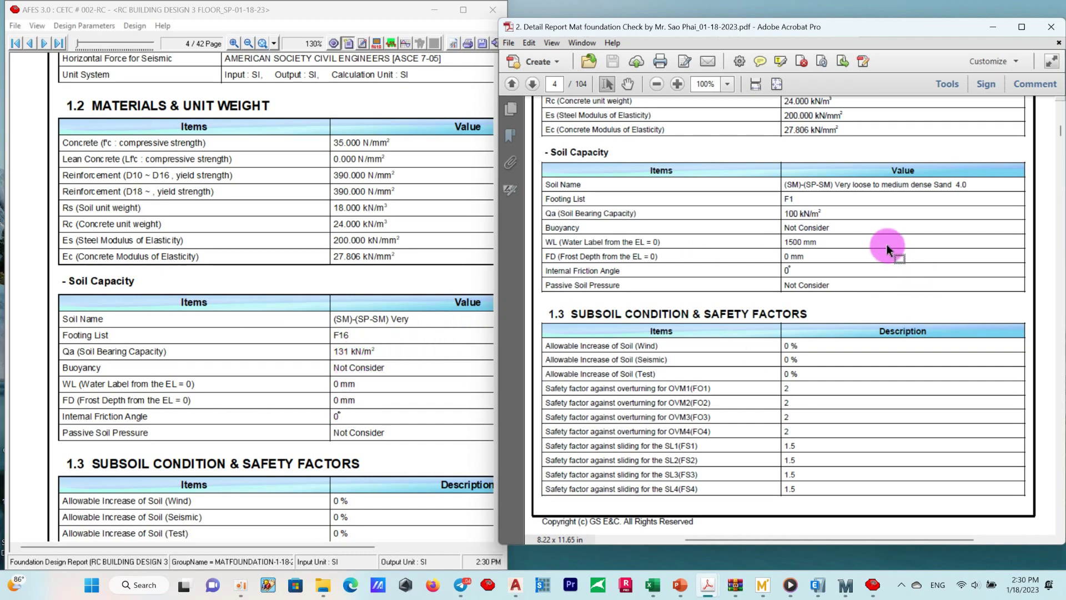
{"action": "left_click_drag", "start_coordinate": [824, 242], "coordinate": [788, 257]}
{"action": "scroll", "coordinate": [758, 291], "scroll_direction": "down", "scroll_amount": 5}
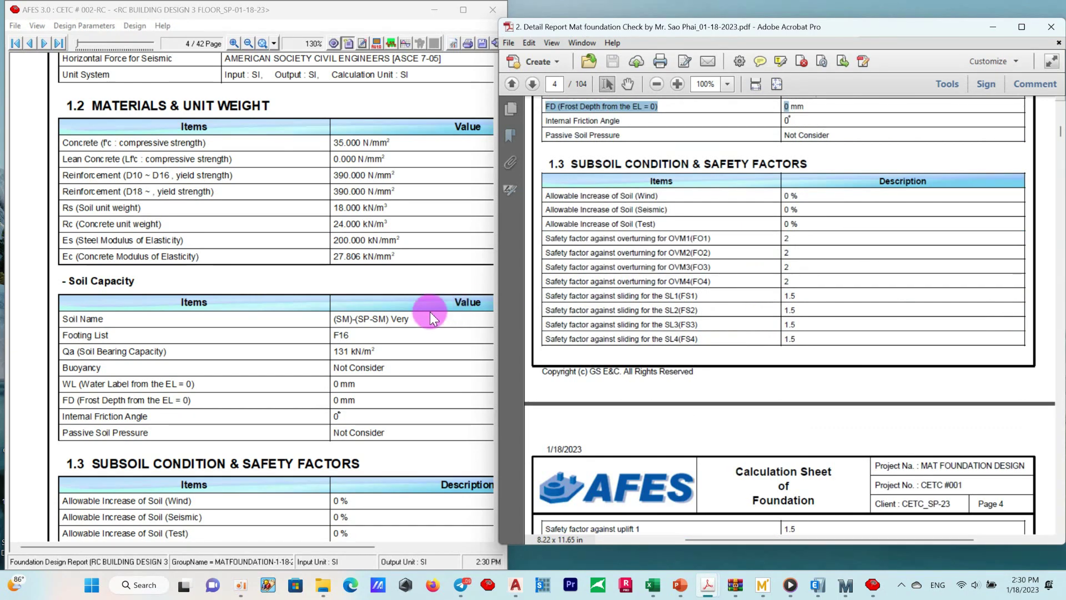
{"action": "scroll", "coordinate": [422, 310], "scroll_direction": "down", "scroll_amount": 3}
{"action": "scroll", "coordinate": [398, 300], "scroll_direction": "down", "scroll_amount": 2}
{"action": "scroll", "coordinate": [398, 300], "scroll_direction": "down", "scroll_amount": 5}
{"action": "scroll", "coordinate": [894, 250], "scroll_direction": "down", "scroll_amount": 5}
{"action": "scroll", "coordinate": [893, 245], "scroll_direction": "down", "scroll_amount": 4}
{"action": "scroll", "coordinate": [302, 342], "scroll_direction": "down", "scroll_amount": 1}
{"action": "scroll", "coordinate": [306, 340], "scroll_direction": "down", "scroll_amount": 2}
{"action": "scroll", "coordinate": [308, 339], "scroll_direction": "down", "scroll_amount": 4}
{"action": "scroll", "coordinate": [314, 346], "scroll_direction": "down", "scroll_amount": 2}
{"action": "scroll", "coordinate": [317, 342], "scroll_direction": "down", "scroll_amount": 3}
{"action": "scroll", "coordinate": [345, 326], "scroll_direction": "up", "scroll_amount": 1}
{"action": "scroll", "coordinate": [345, 325], "scroll_direction": "up", "scroll_amount": 3}
{"action": "scroll", "coordinate": [344, 325], "scroll_direction": "up", "scroll_amount": 2}
{"action": "scroll", "coordinate": [345, 325], "scroll_direction": "up", "scroll_amount": 3}
{"action": "scroll", "coordinate": [345, 325], "scroll_direction": "up", "scroll_amount": 5}
{"action": "scroll", "coordinate": [344, 325], "scroll_direction": "up", "scroll_amount": 1}
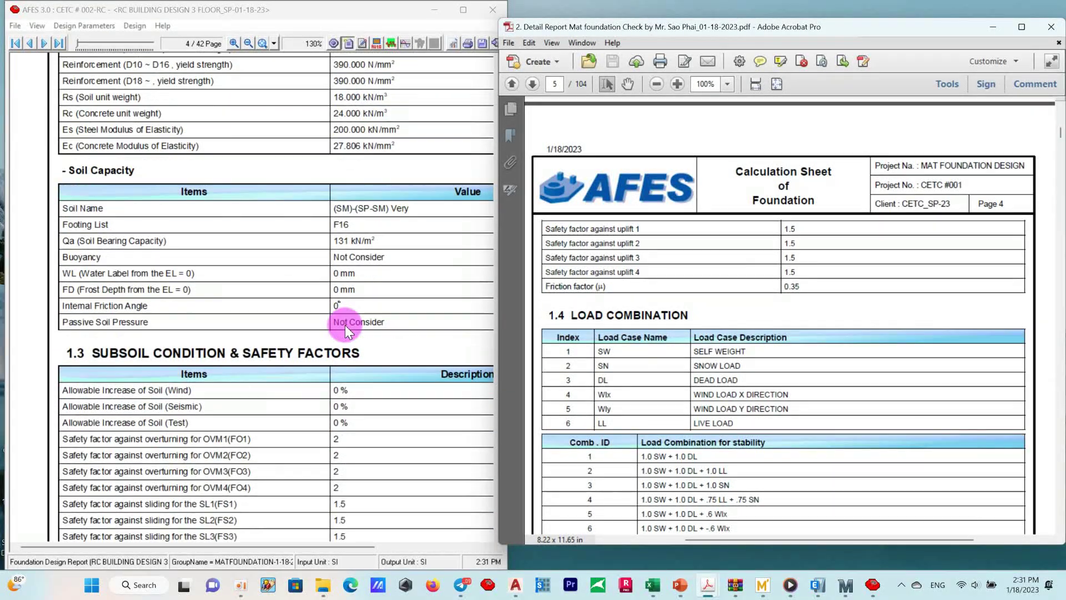
{"action": "scroll", "coordinate": [345, 325], "scroll_direction": "down", "scroll_amount": 1}
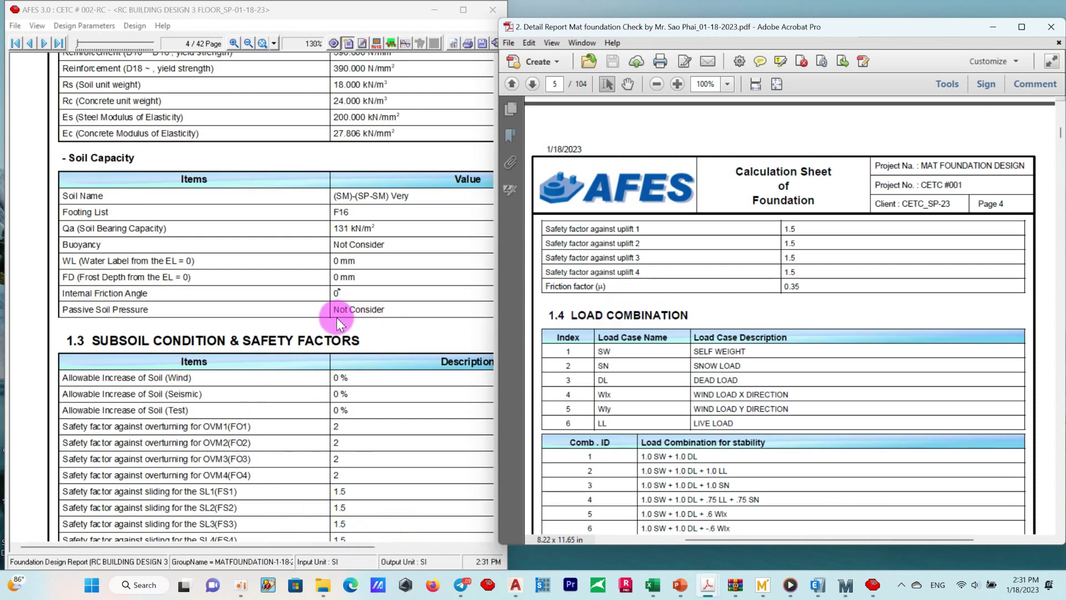
{"action": "scroll", "coordinate": [342, 320], "scroll_direction": "down", "scroll_amount": 5}
{"action": "scroll", "coordinate": [332, 321], "scroll_direction": "down", "scroll_amount": 10}
{"action": "scroll", "coordinate": [332, 321], "scroll_direction": "down", "scroll_amount": 2}
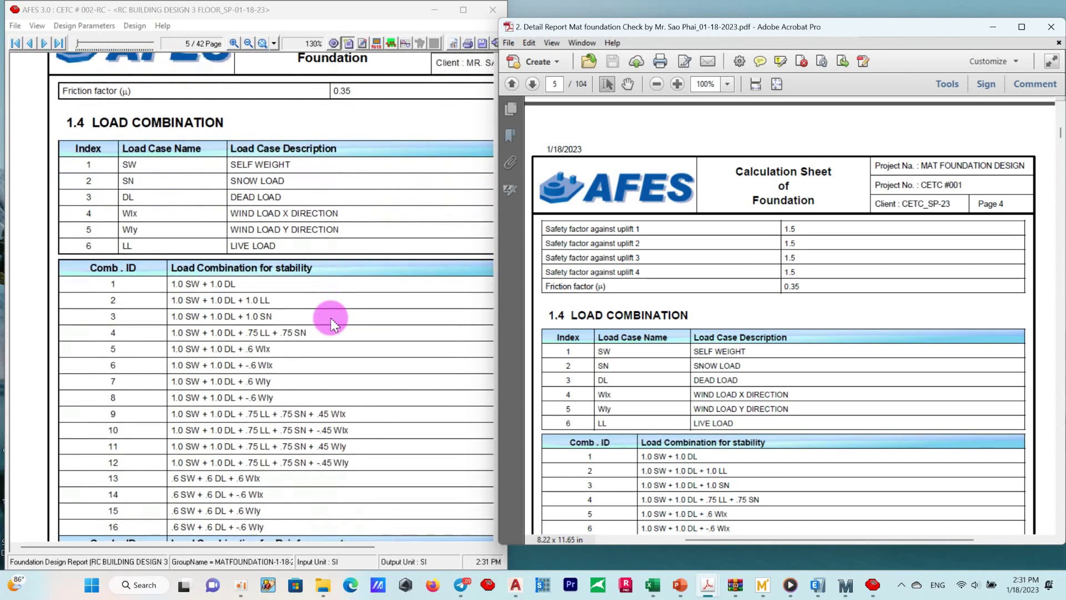
{"action": "scroll", "coordinate": [332, 321], "scroll_direction": "down", "scroll_amount": 2}
{"action": "scroll", "coordinate": [911, 294], "scroll_direction": "up", "scroll_amount": 4}
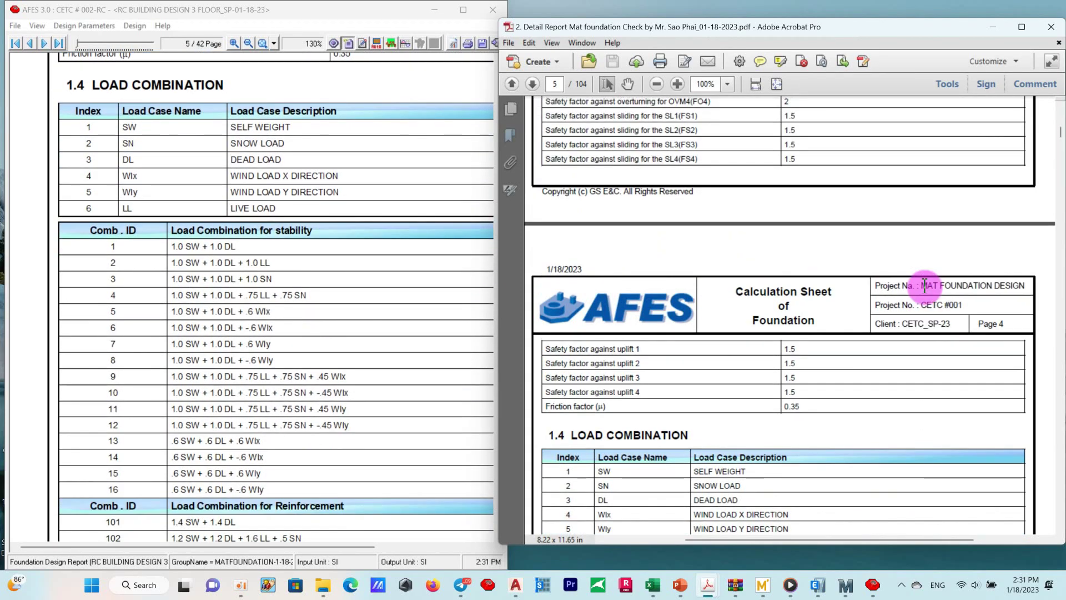
{"action": "scroll", "coordinate": [345, 321], "scroll_direction": "down", "scroll_amount": 5}
{"action": "scroll", "coordinate": [345, 311], "scroll_direction": "down", "scroll_amount": 5}
{"action": "scroll", "coordinate": [348, 313], "scroll_direction": "down", "scroll_amount": 10}
{"action": "scroll", "coordinate": [349, 312], "scroll_direction": "down", "scroll_amount": 5}
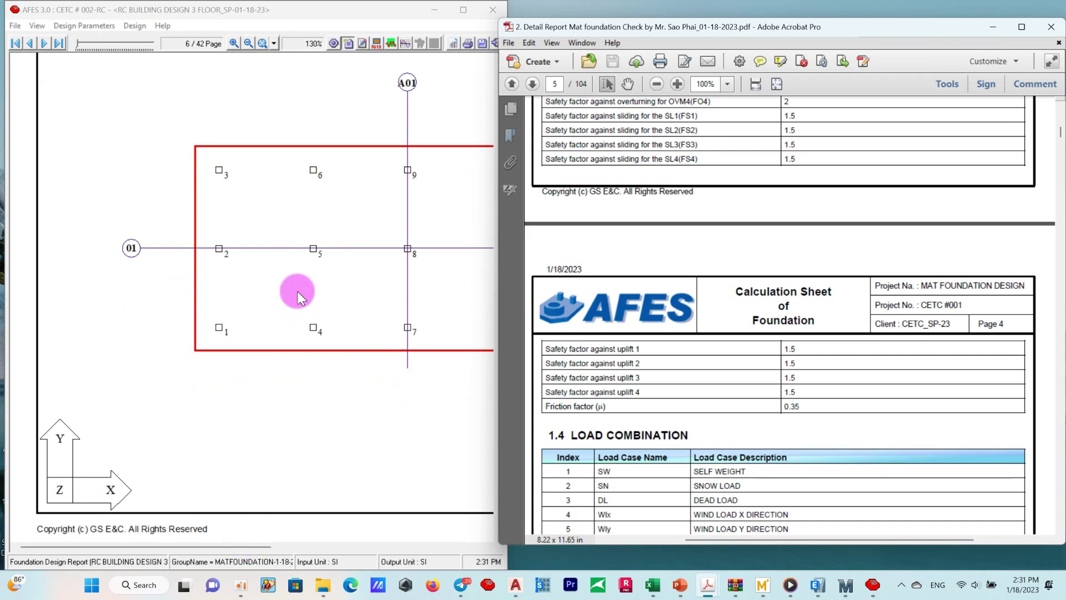
Scroll the AFES report through the mat drawings and foundation data pages
{"action": "scroll", "coordinate": [297, 295], "scroll_direction": "down", "scroll_amount": 4, "text": "ctrl"}
{"action": "scroll", "coordinate": [821, 240], "scroll_direction": "down", "scroll_amount": 6}
{"action": "scroll", "coordinate": [821, 240], "scroll_direction": "down", "scroll_amount": 4}
{"action": "scroll", "coordinate": [816, 261], "scroll_direction": "down", "scroll_amount": 6}
{"action": "scroll", "coordinate": [756, 303], "scroll_direction": "down", "scroll_amount": 5}
{"action": "scroll", "coordinate": [236, 291], "scroll_direction": "up", "scroll_amount": 5}
{"action": "scroll", "coordinate": [247, 295], "scroll_direction": "down", "scroll_amount": 1}
{"action": "scroll", "coordinate": [247, 295], "scroll_direction": "down", "scroll_amount": 1}
{"action": "scroll", "coordinate": [247, 295], "scroll_direction": "up", "scroll_amount": 1}
{"action": "scroll", "coordinate": [249, 295], "scroll_direction": "up", "scroll_amount": 1}
{"action": "scroll", "coordinate": [248, 296], "scroll_direction": "up", "scroll_amount": 1}
{"action": "scroll", "coordinate": [249, 295], "scroll_direction": "up", "scroll_amount": 1}
{"action": "scroll", "coordinate": [248, 296], "scroll_direction": "up", "scroll_amount": 2}
{"action": "scroll", "coordinate": [251, 293], "scroll_direction": "up", "scroll_amount": 1}
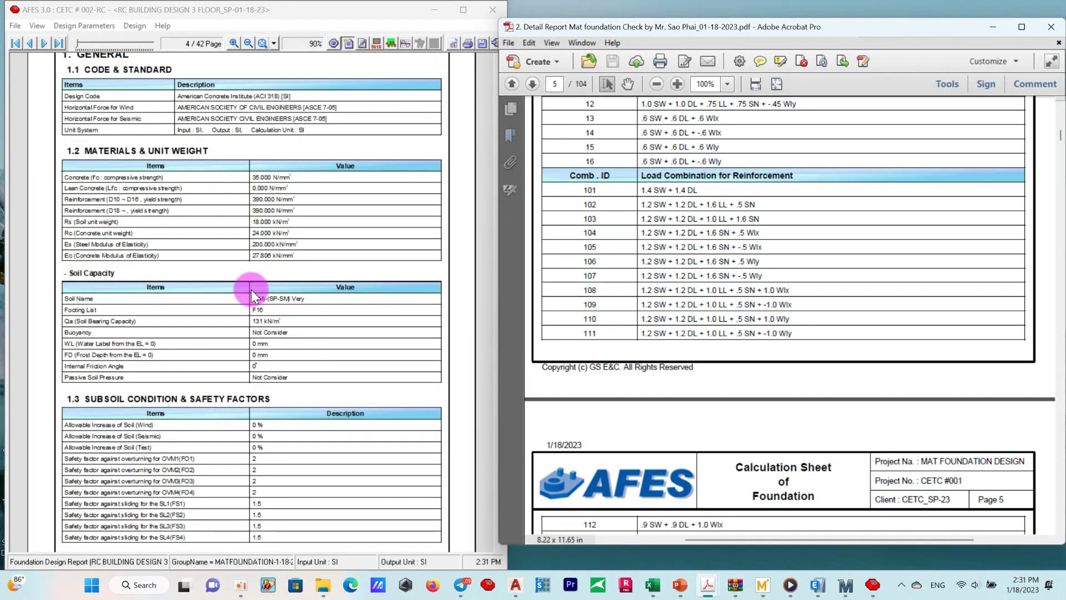
{"action": "scroll", "coordinate": [251, 289], "scroll_direction": "down", "scroll_amount": 2}
{"action": "scroll", "coordinate": [251, 289], "scroll_direction": "down", "scroll_amount": 1}
{"action": "scroll", "coordinate": [251, 291], "scroll_direction": "down", "scroll_amount": 3}
{"action": "scroll", "coordinate": [252, 291], "scroll_direction": "down", "scroll_amount": 1}
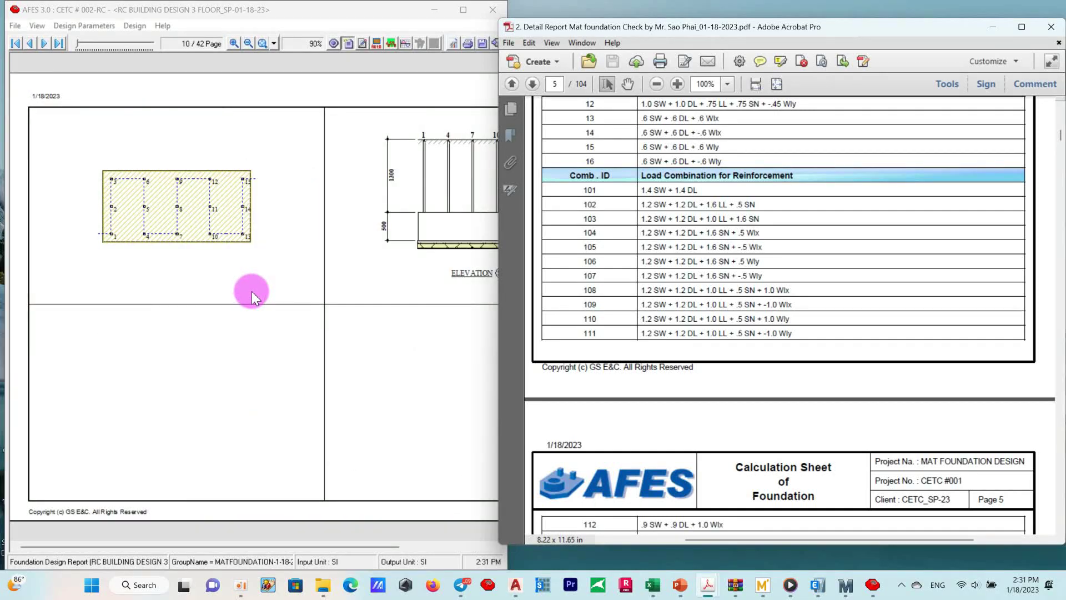
{"action": "scroll", "coordinate": [251, 291], "scroll_direction": "down", "scroll_amount": 1}
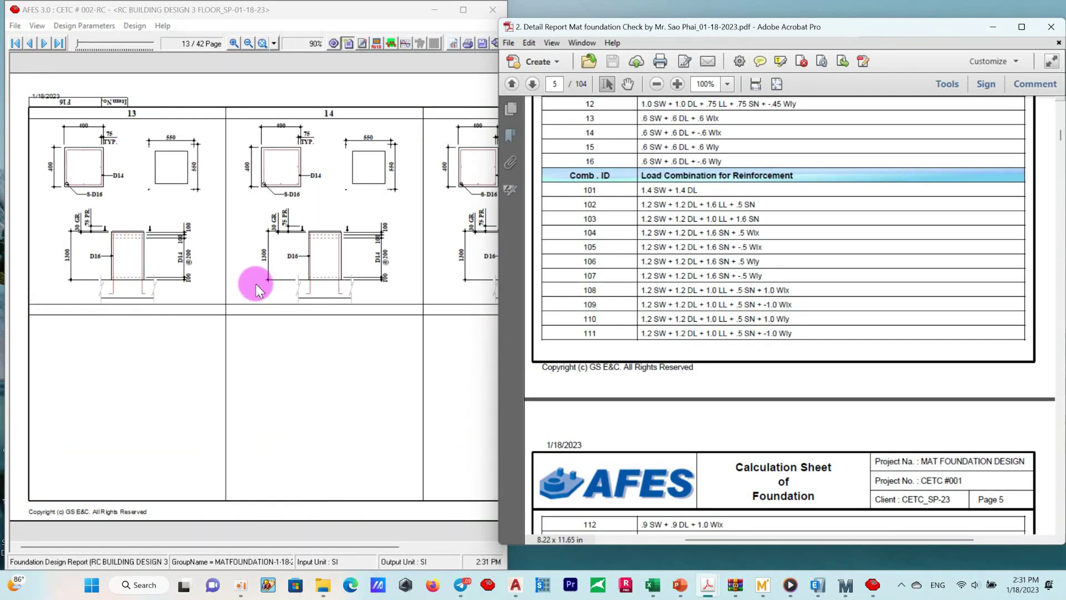
Reach page 16's per-pier force tables beside the older PDF's D18@300/D22@200 reinforcement plan
{"action": "scroll", "coordinate": [257, 286], "scroll_direction": "down", "scroll_amount": 1}
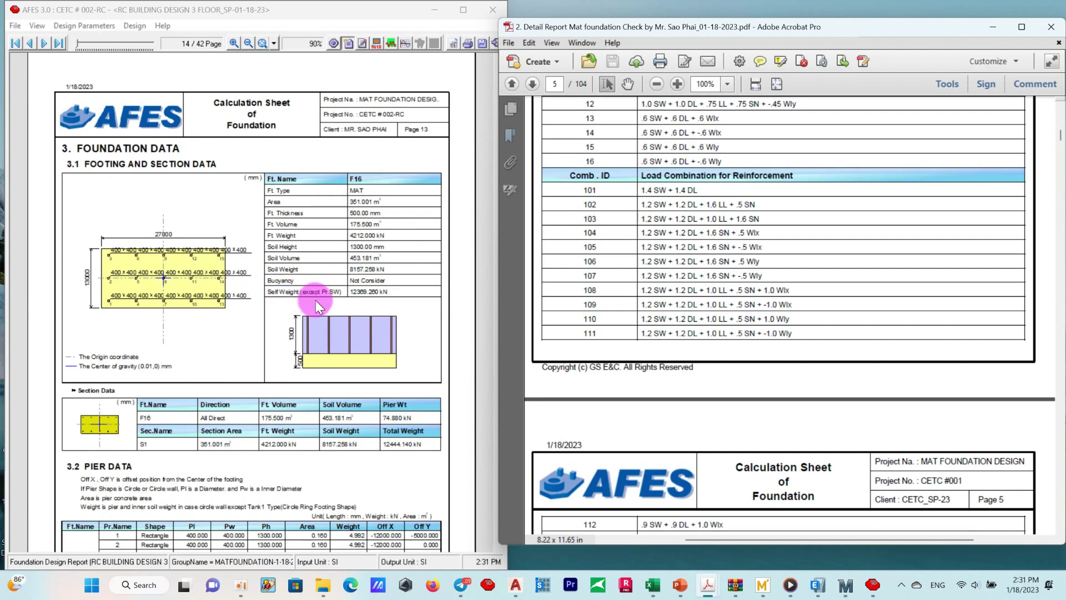
{"action": "scroll", "coordinate": [683, 293], "scroll_direction": "down", "scroll_amount": 5}
{"action": "scroll", "coordinate": [686, 292], "scroll_direction": "down", "scroll_amount": 10}
{"action": "scroll", "coordinate": [685, 290], "scroll_direction": "down", "scroll_amount": 5}
{"action": "scroll", "coordinate": [689, 286], "scroll_direction": "down", "scroll_amount": 5}
{"action": "scroll", "coordinate": [689, 287], "scroll_direction": "down", "scroll_amount": 10}
{"action": "scroll", "coordinate": [691, 286], "scroll_direction": "down", "scroll_amount": 7}
{"action": "scroll", "coordinate": [689, 285], "scroll_direction": "down", "scroll_amount": 8}
{"action": "scroll", "coordinate": [686, 275], "scroll_direction": "down", "scroll_amount": 3}
{"action": "scroll", "coordinate": [740, 329], "scroll_direction": "down", "scroll_amount": 10}
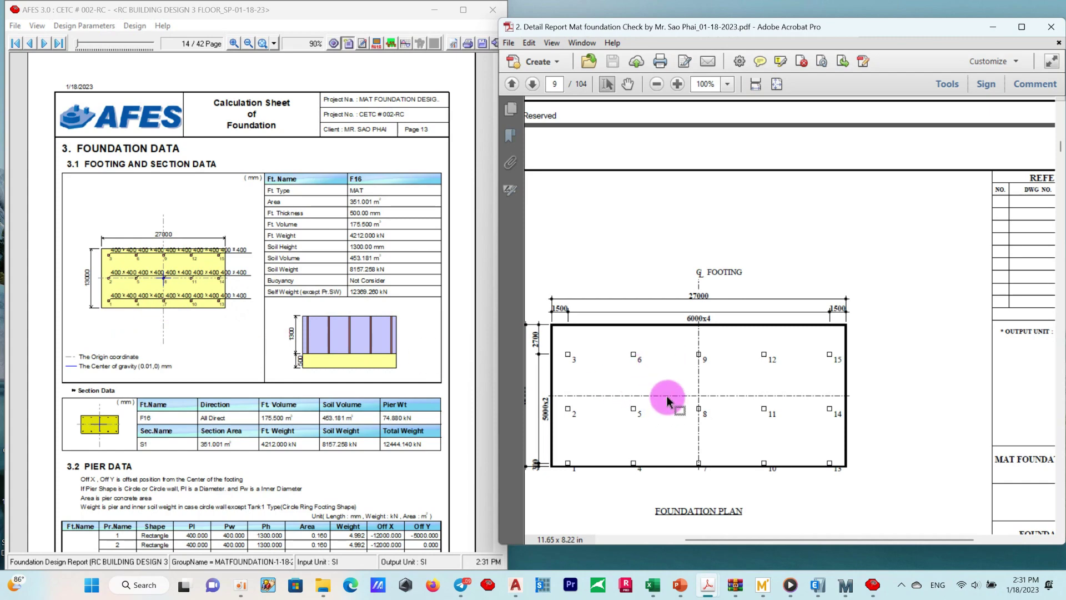
{"action": "scroll", "coordinate": [178, 309], "scroll_direction": "down", "scroll_amount": 10}
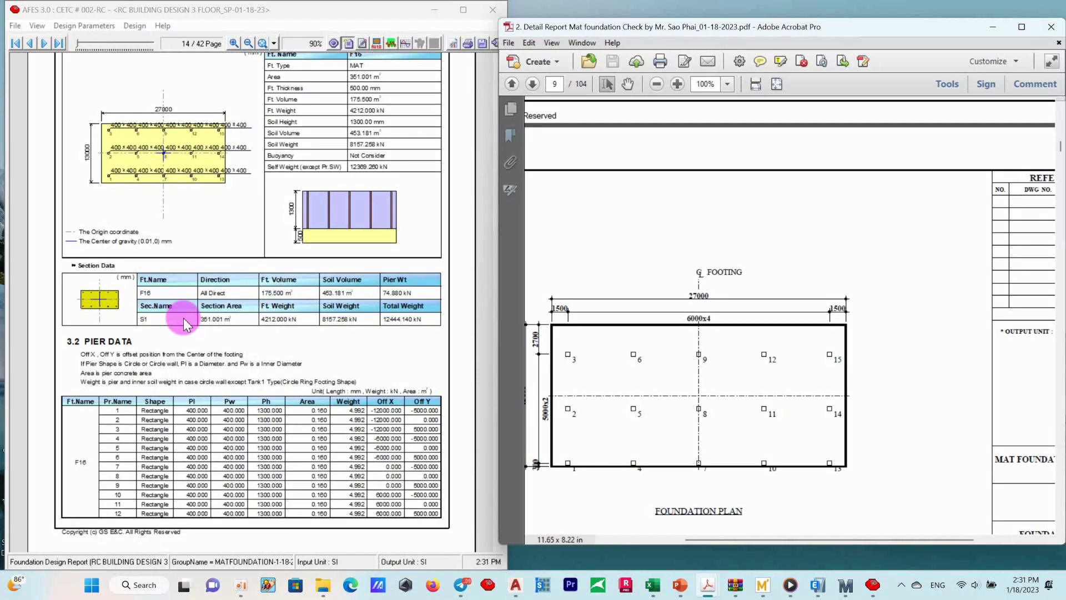
{"action": "scroll", "coordinate": [188, 319], "scroll_direction": "down", "scroll_amount": 2}
{"action": "scroll", "coordinate": [201, 311], "scroll_direction": "down", "scroll_amount": 5}
{"action": "scroll", "coordinate": [767, 334], "scroll_direction": "down", "scroll_amount": 3}
{"action": "scroll", "coordinate": [774, 329], "scroll_direction": "down", "scroll_amount": 4}
{"action": "scroll", "coordinate": [773, 329], "scroll_direction": "down", "scroll_amount": 5}
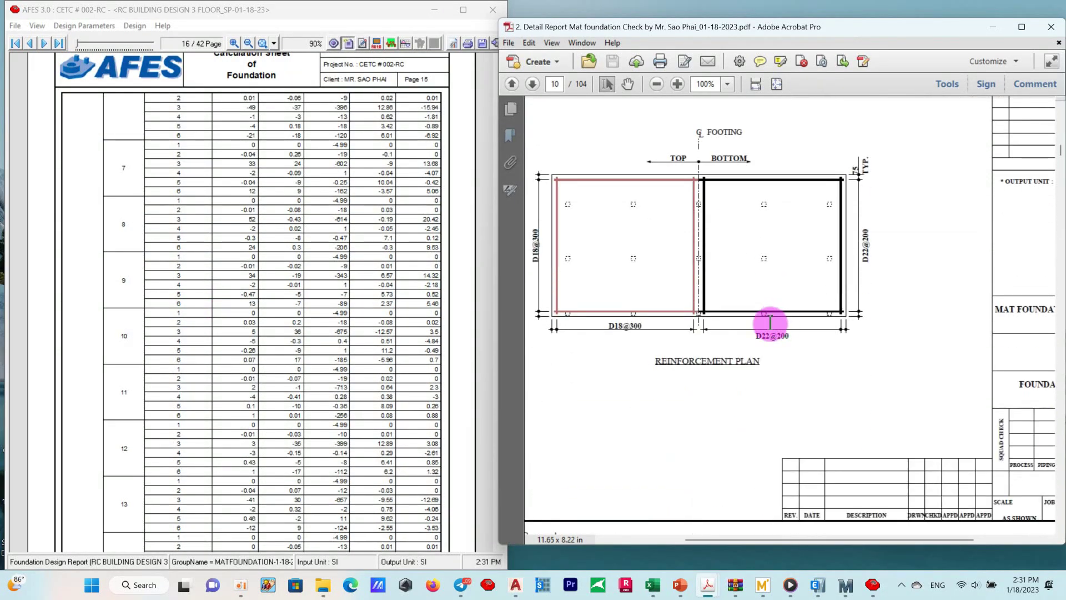
Page through the regenerated report to page 42/42, comparing the reinforcement plan with the reference PDF
{"action": "scroll", "coordinate": [345, 352], "scroll_direction": "up", "scroll_amount": 5}
{"action": "scroll", "coordinate": [345, 352], "scroll_direction": "up", "scroll_amount": 5}
{"action": "scroll", "coordinate": [347, 355], "scroll_direction": "up", "scroll_amount": 5}
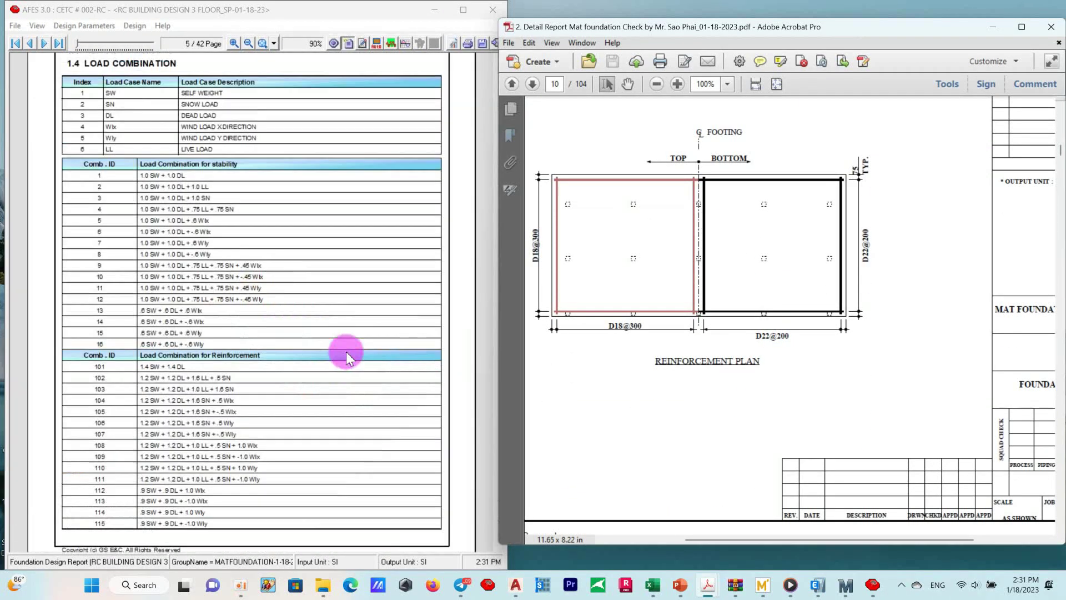
{"action": "scroll", "coordinate": [346, 355], "scroll_direction": "down", "scroll_amount": 2}
{"action": "scroll", "coordinate": [346, 358], "scroll_direction": "down", "scroll_amount": 1}
{"action": "scroll", "coordinate": [347, 360], "scroll_direction": "up", "scroll_amount": 1}
{"action": "scroll", "coordinate": [345, 362], "scroll_direction": "down", "scroll_amount": 2}
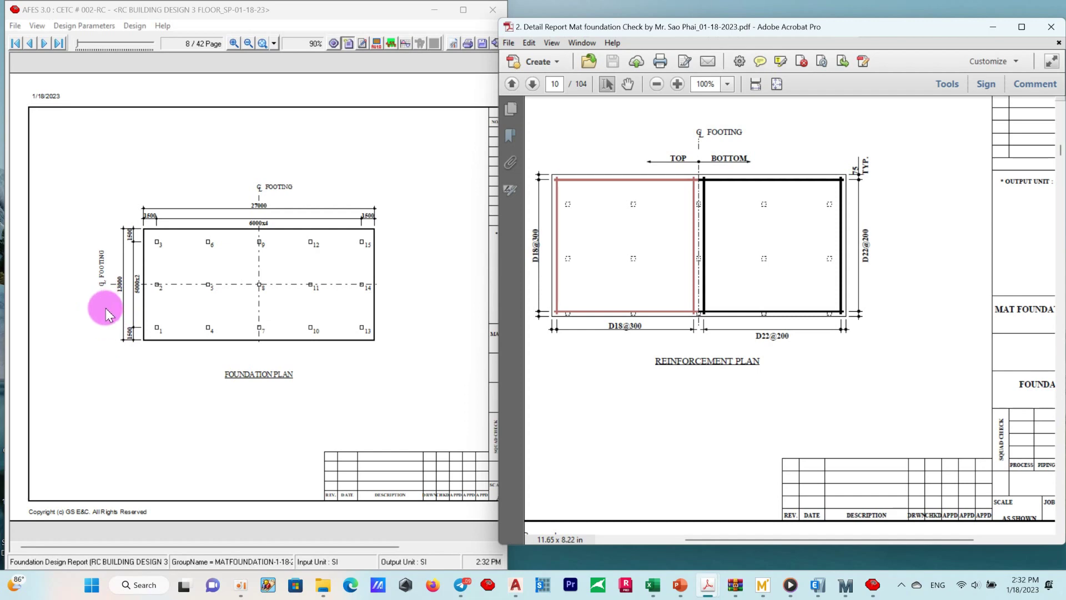
{"action": "scroll", "coordinate": [248, 280], "scroll_direction": "up", "scroll_amount": 2, "text": "ctrl"}
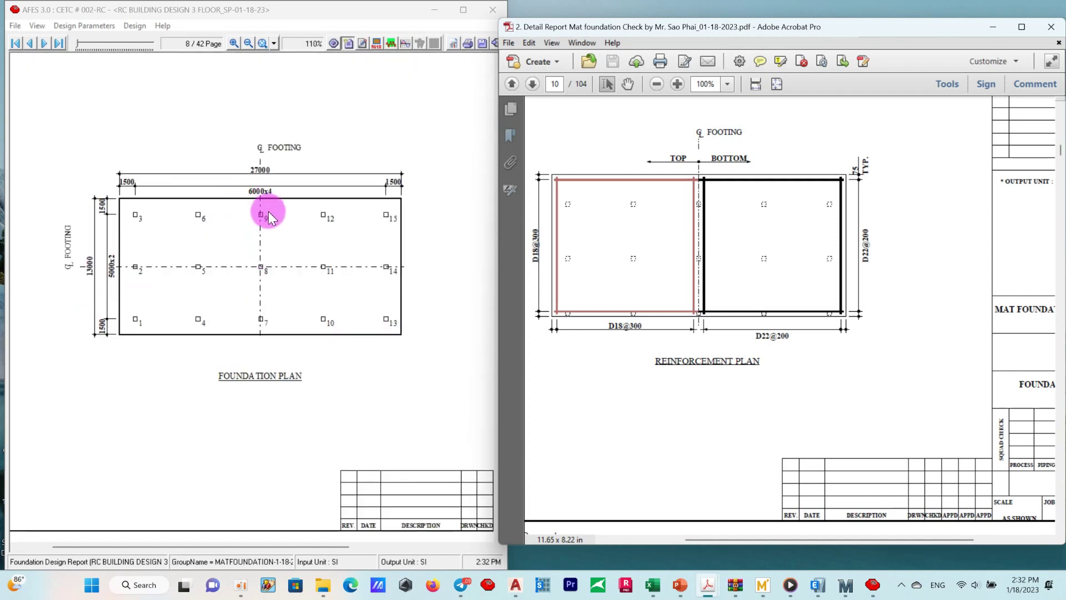
{"action": "scroll", "coordinate": [105, 267], "scroll_direction": "up", "scroll_amount": 2, "text": "ctrl"}
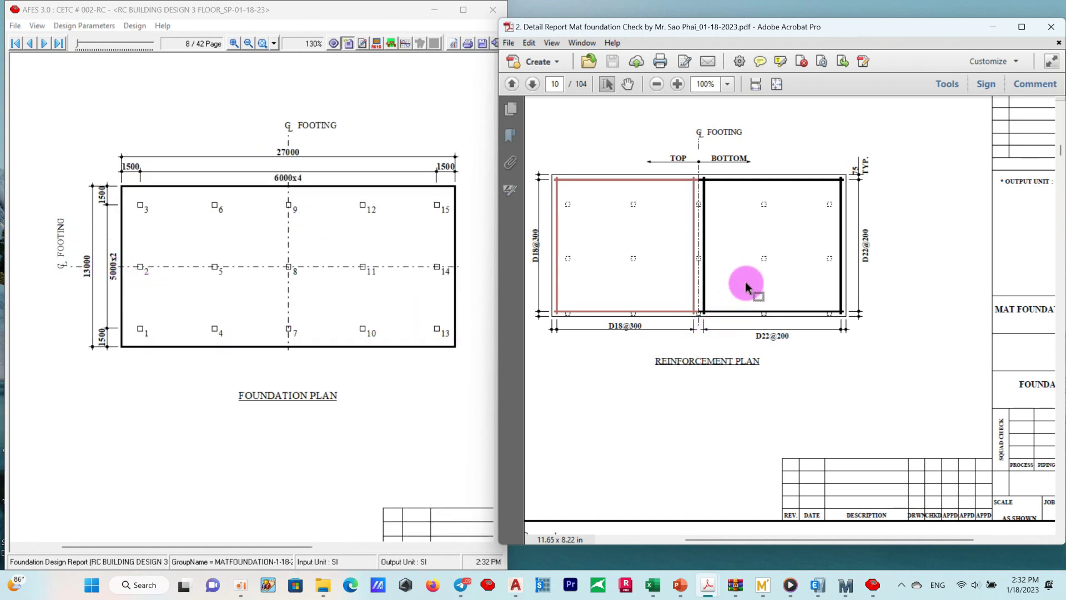
{"action": "scroll", "coordinate": [285, 340], "scroll_direction": "up", "scroll_amount": 2}
{"action": "scroll", "coordinate": [286, 340], "scroll_direction": "up", "scroll_amount": 3}
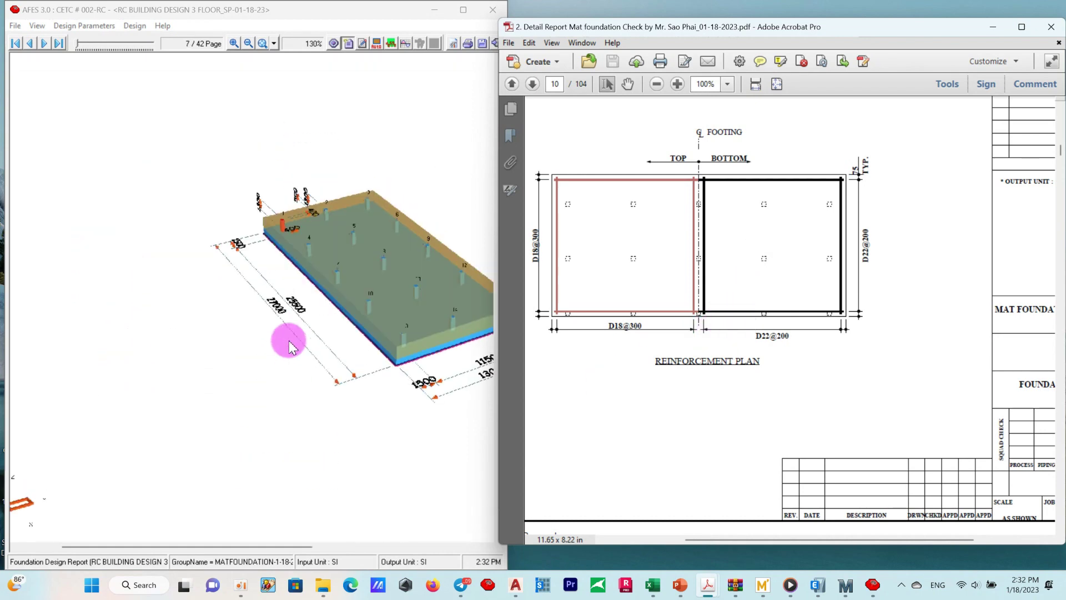
{"action": "scroll", "coordinate": [322, 347], "scroll_direction": "down", "scroll_amount": 6, "text": "ctrl"}
{"action": "scroll", "coordinate": [319, 349], "scroll_direction": "down", "scroll_amount": 2}
{"action": "scroll", "coordinate": [322, 350], "scroll_direction": "down", "scroll_amount": 2}
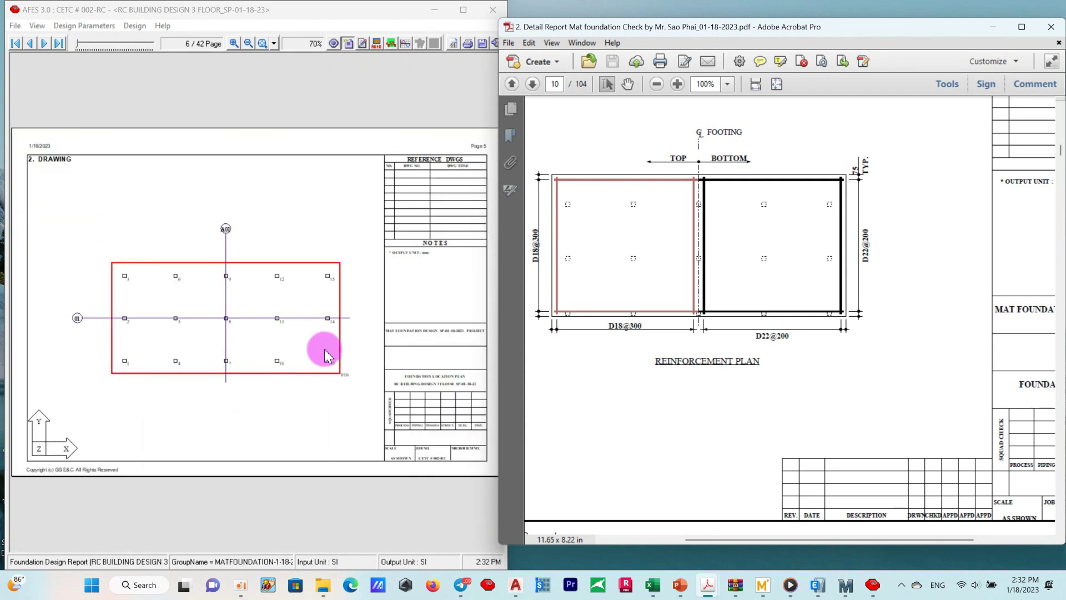
{"action": "scroll", "coordinate": [331, 349], "scroll_direction": "down", "scroll_amount": 2}
{"action": "scroll", "coordinate": [197, 360], "scroll_direction": "up", "scroll_amount": 4, "text": "ctrl"}
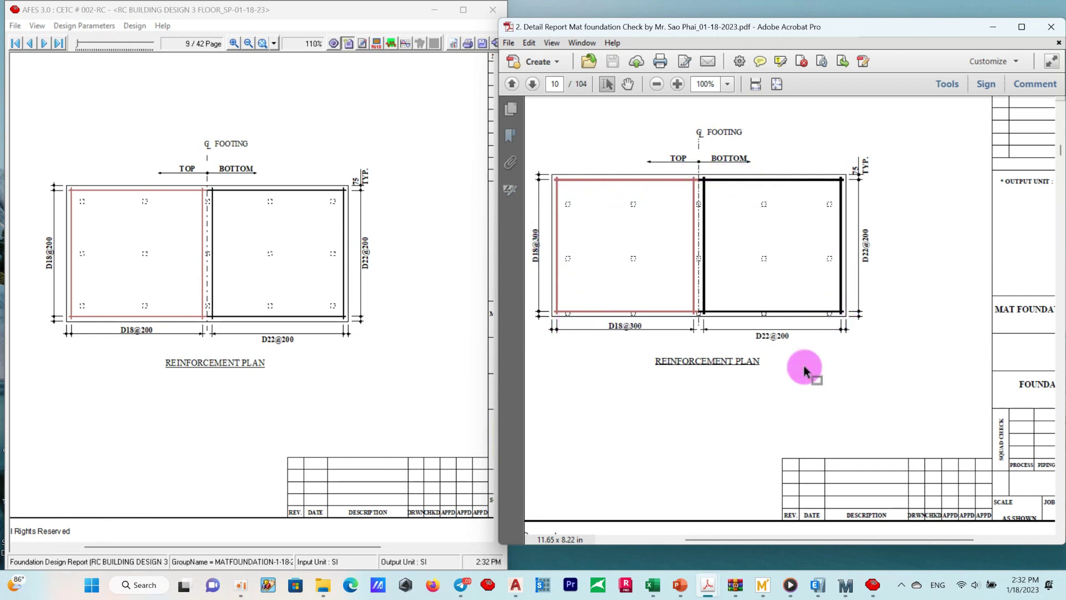
{"action": "scroll", "coordinate": [357, 302], "scroll_direction": "down", "scroll_amount": 3}
{"action": "scroll", "coordinate": [361, 308], "scroll_direction": "down", "scroll_amount": 4, "text": "ctrl"}
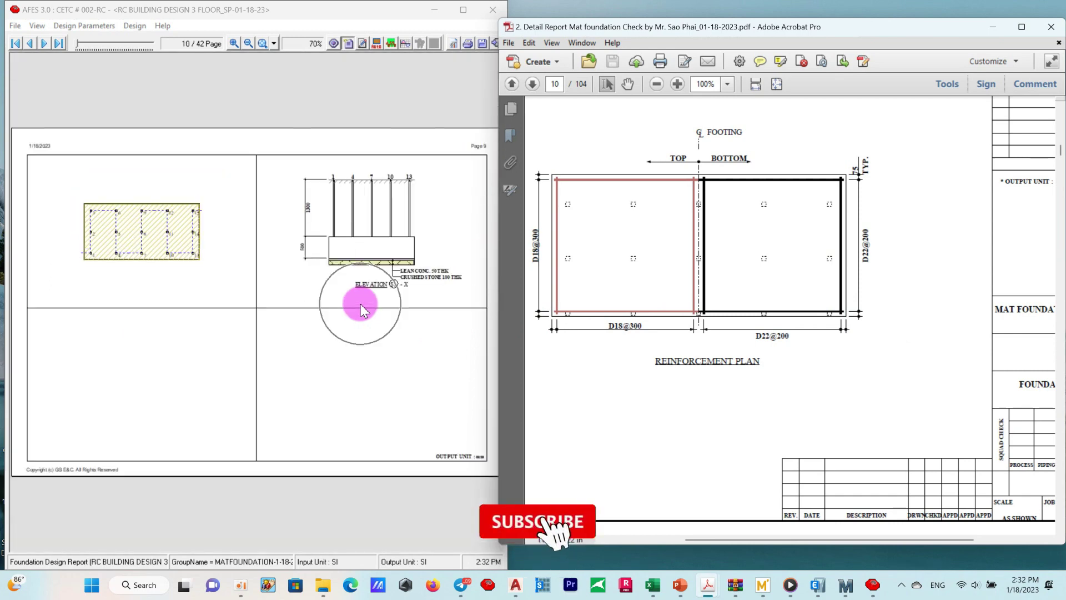
{"action": "scroll", "coordinate": [708, 257], "scroll_direction": "down", "scroll_amount": 3}
{"action": "scroll", "coordinate": [707, 257], "scroll_direction": "down", "scroll_amount": 3}
{"action": "scroll", "coordinate": [717, 256], "scroll_direction": "down", "scroll_amount": 3}
{"action": "scroll", "coordinate": [721, 257], "scroll_direction": "down", "scroll_amount": 3}
{"action": "scroll", "coordinate": [722, 257], "scroll_direction": "down", "scroll_amount": 2, "text": "ctrl"}
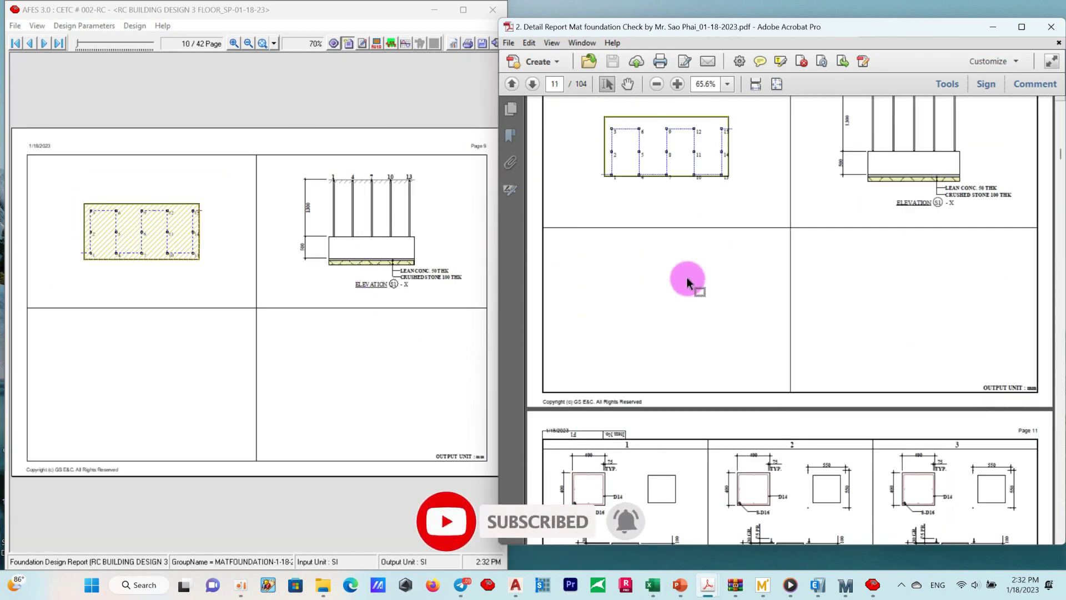
{"action": "scroll", "coordinate": [376, 301], "scroll_direction": "down", "scroll_amount": 5}
{"action": "scroll", "coordinate": [377, 289], "scroll_direction": "down", "scroll_amount": 5}
{"action": "scroll", "coordinate": [383, 282], "scroll_direction": "down", "scroll_amount": 3}
{"action": "scroll", "coordinate": [383, 282], "scroll_direction": "down", "scroll_amount": 4}
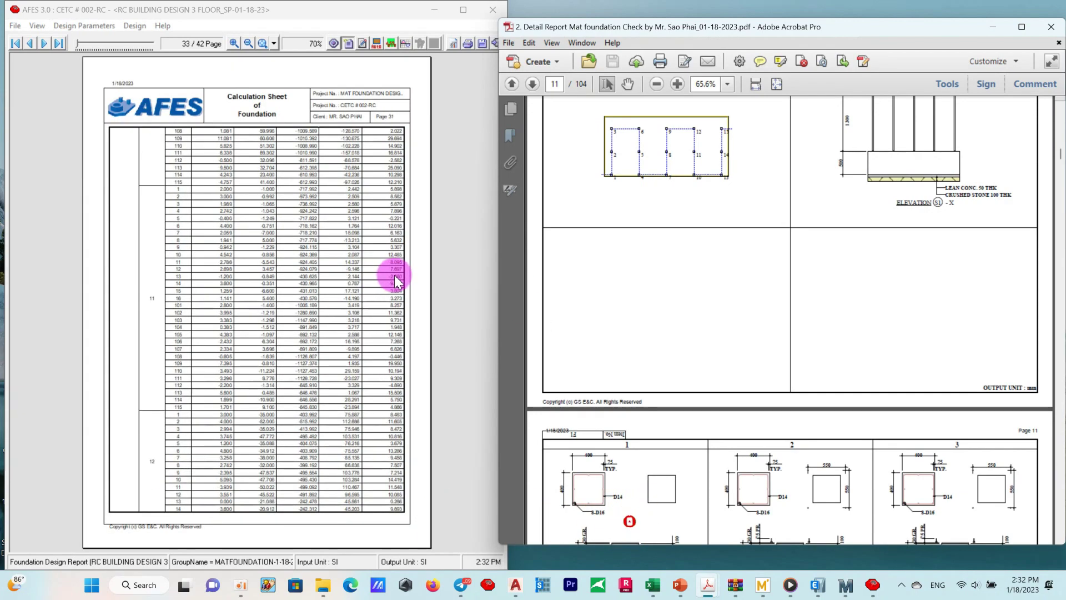
{"action": "scroll", "coordinate": [395, 275], "scroll_direction": "down", "scroll_amount": 8}
{"action": "scroll", "coordinate": [395, 273], "scroll_direction": "down", "scroll_amount": 6}
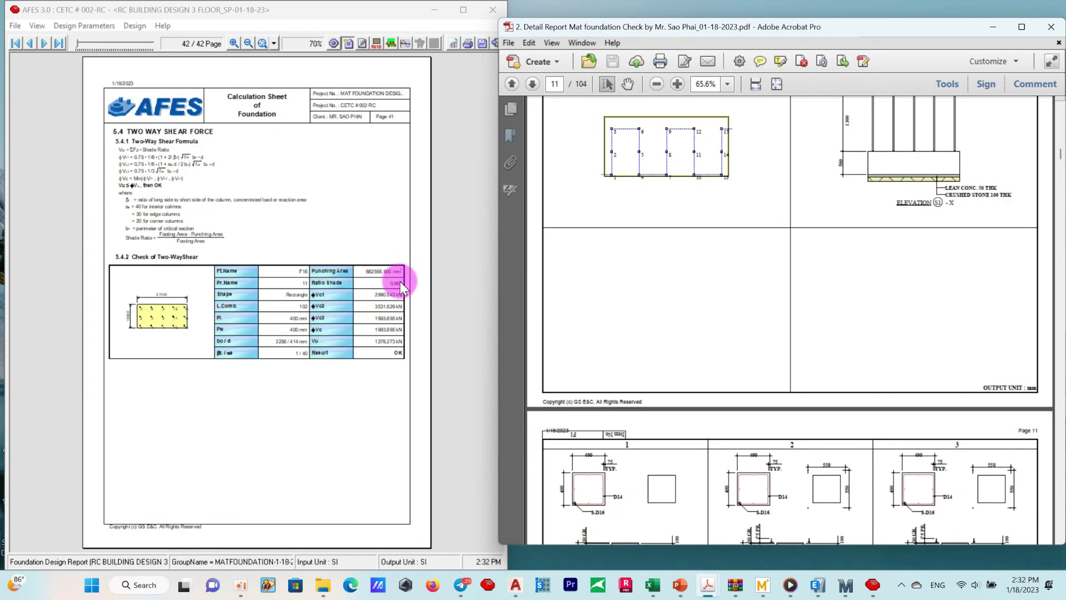
Minimize the reference PDF and close the report viewer to return to the mat model
{"action": "left_click", "coordinate": [1005, 27]}
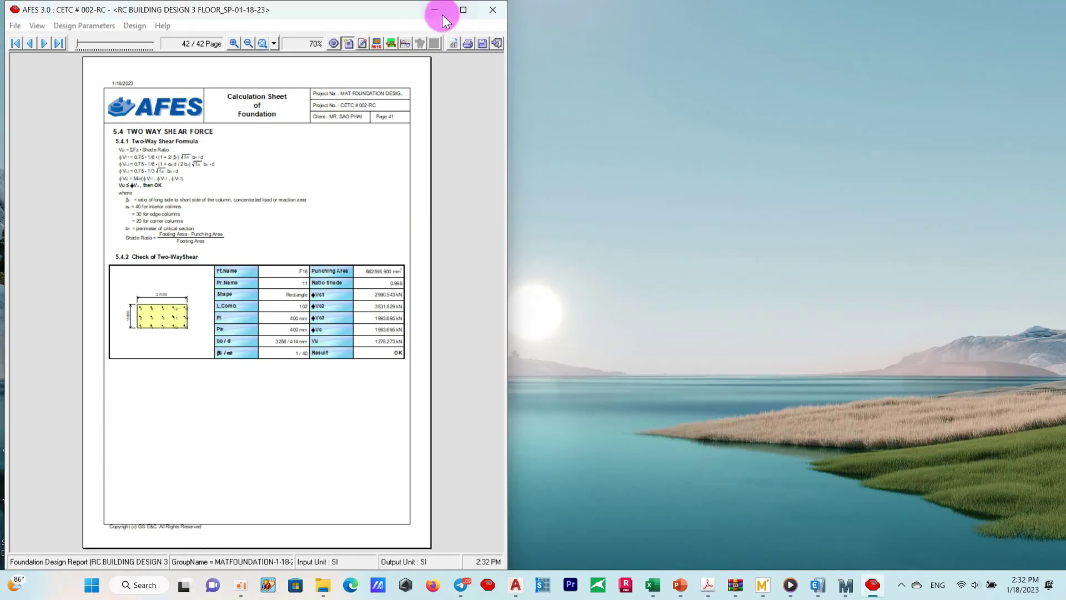
{"action": "left_click", "coordinate": [463, 10]}
{"action": "left_click", "coordinate": [557, 39]}
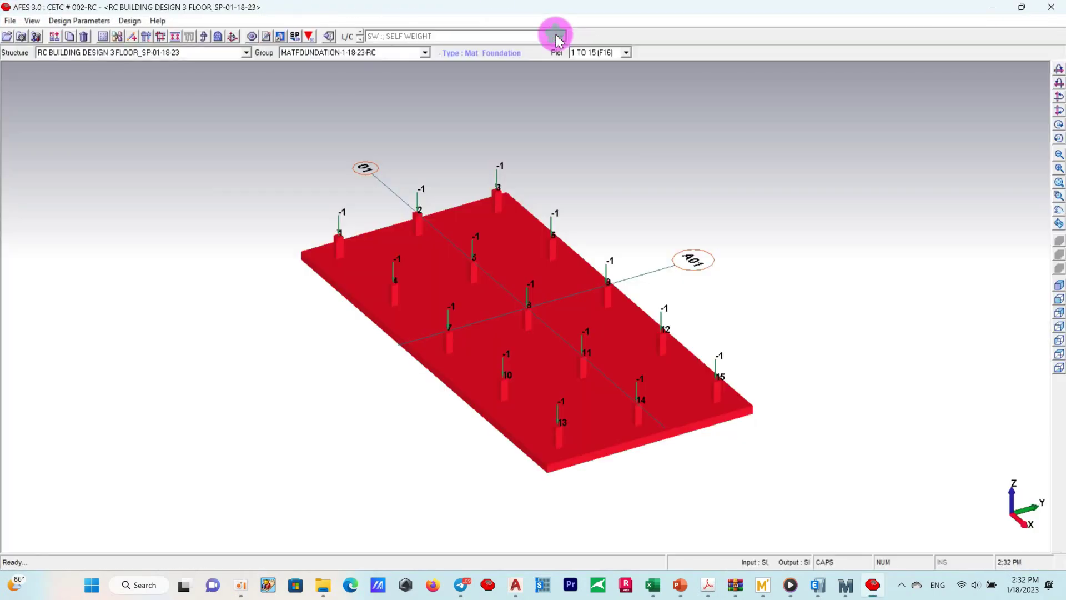
{"action": "left_click", "coordinate": [246, 53]}
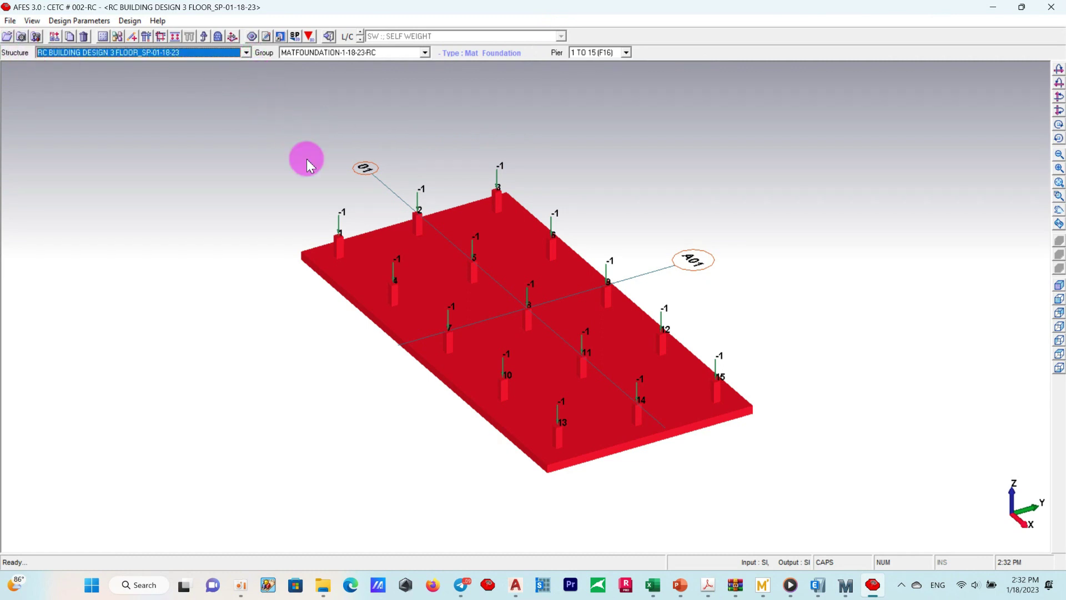
Check the Footing Design Setting, then bring up the constant data settings
{"action": "left_click", "coordinate": [131, 20]}
{"action": "mouse_move", "coordinate": [169, 48]}
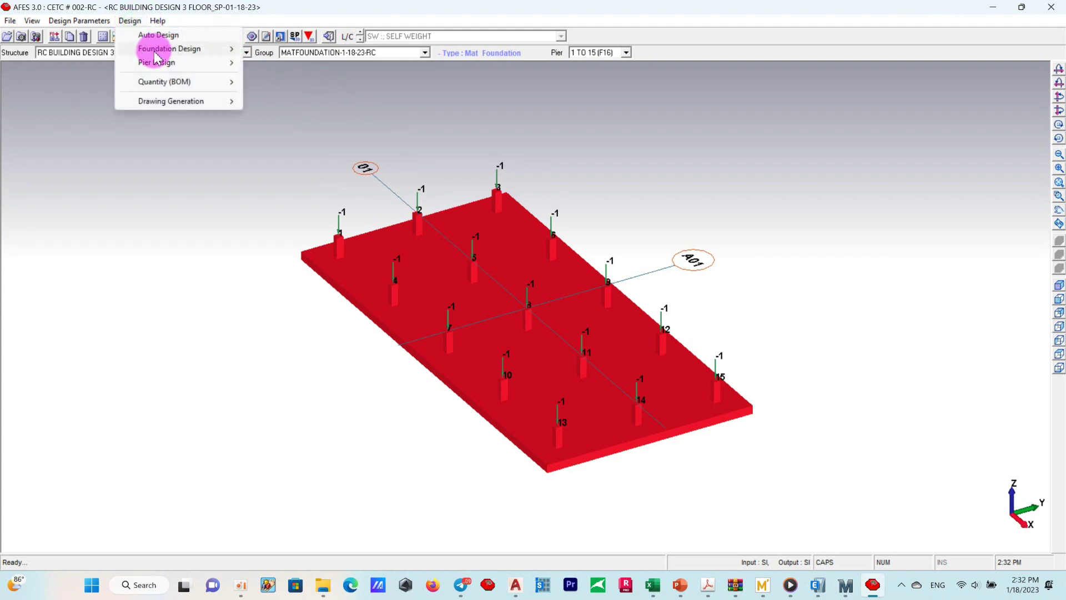
{"action": "left_click", "coordinate": [289, 44]}
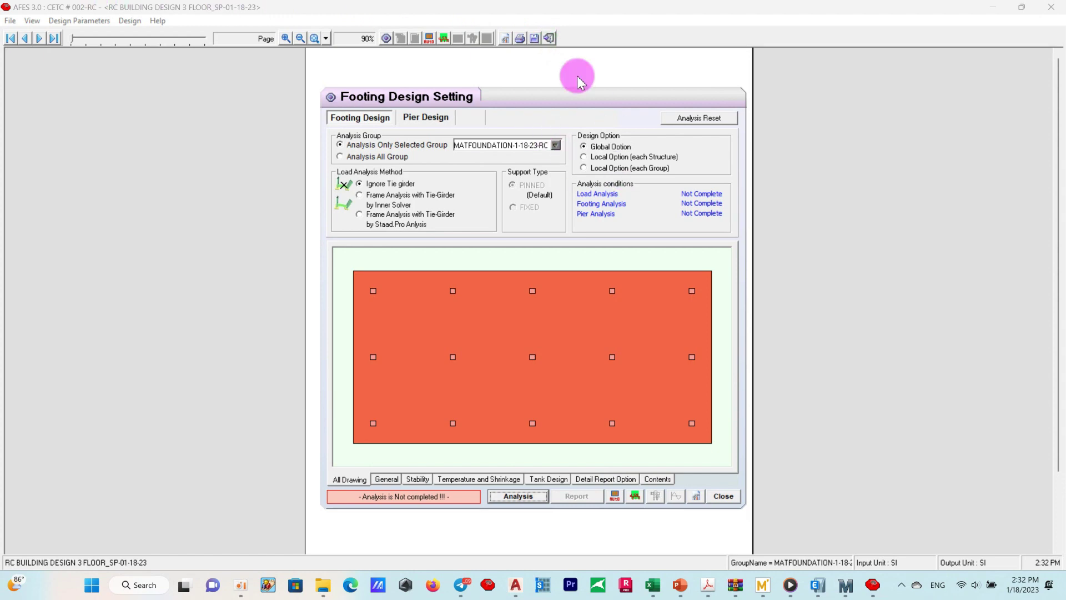
{"action": "left_click", "coordinate": [723, 496]}
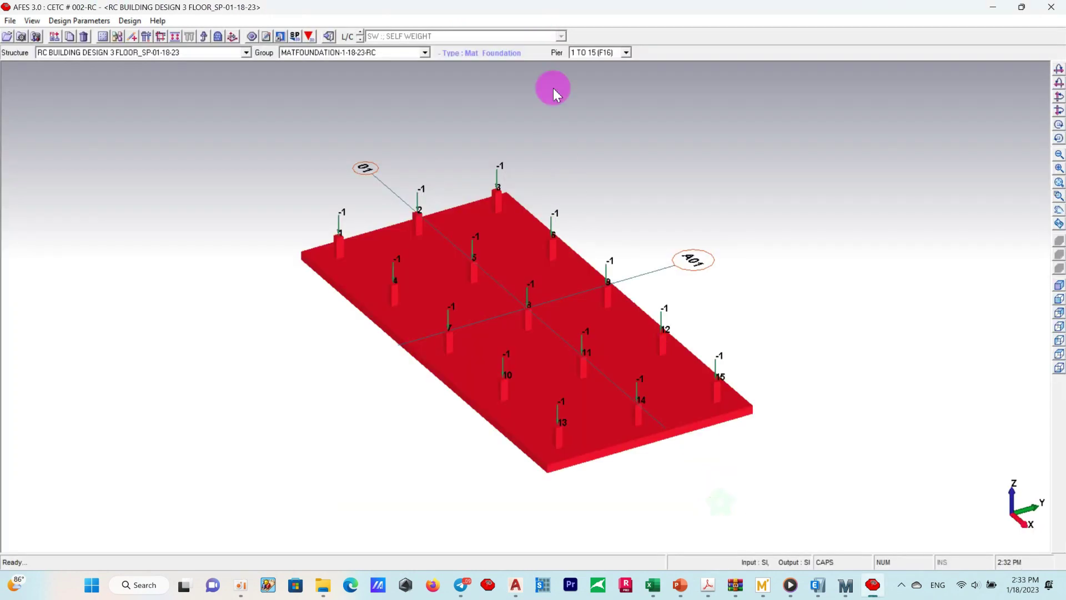
{"action": "left_click", "coordinate": [80, 21]}
{"action": "left_click", "coordinate": [111, 35]}
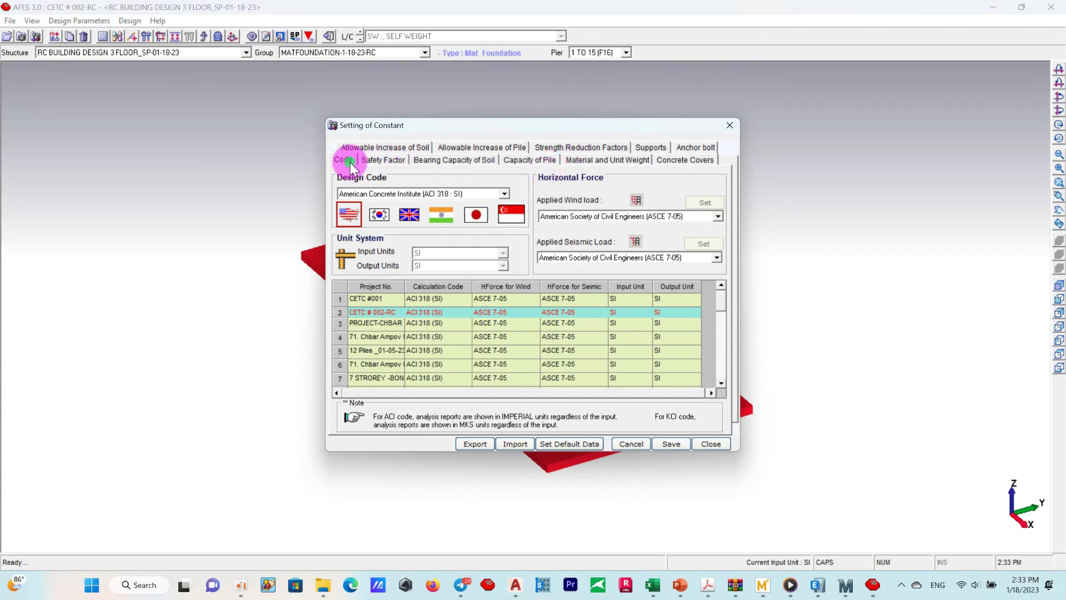
Set soil type to Sand while reviewing the safety factor, bearing, pile and material constants
{"action": "left_click", "coordinate": [369, 161]}
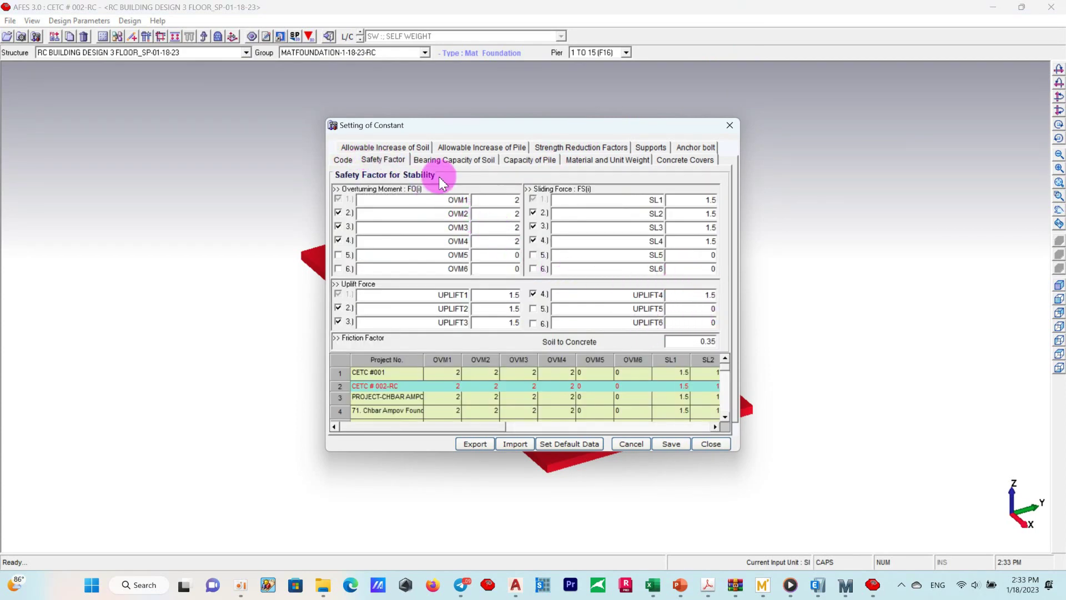
{"action": "left_click", "coordinate": [441, 159]}
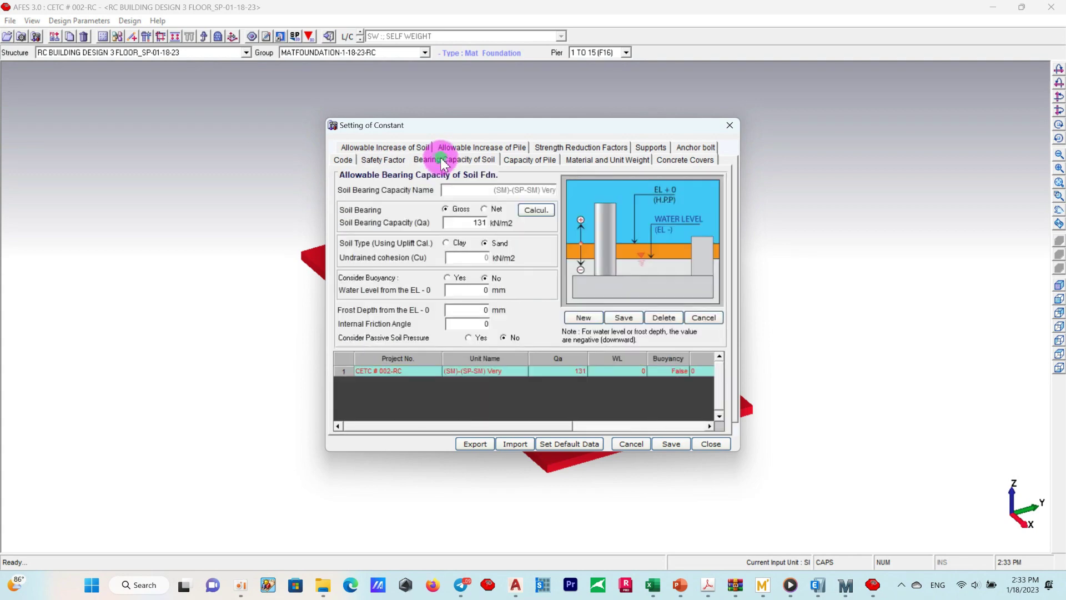
{"action": "left_click", "coordinate": [484, 242]}
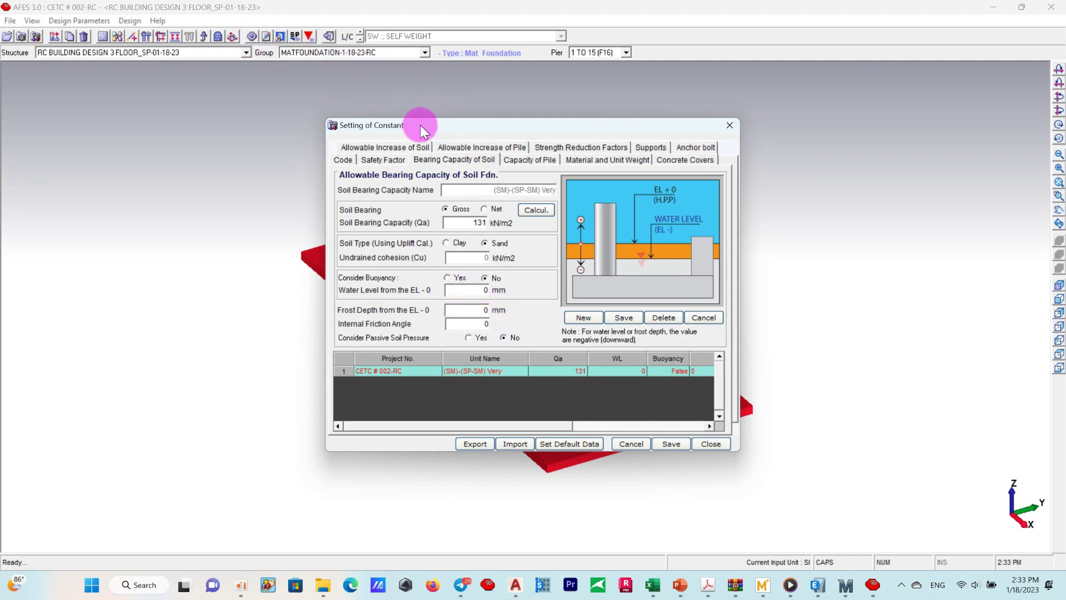
{"action": "left_click", "coordinate": [511, 160]}
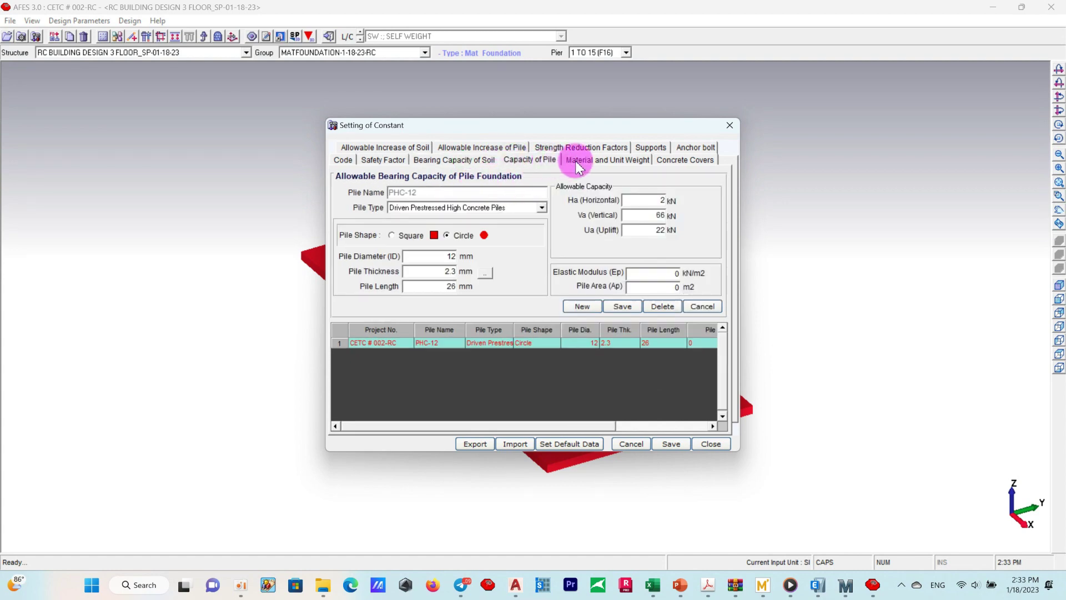
{"action": "left_click", "coordinate": [578, 163]}
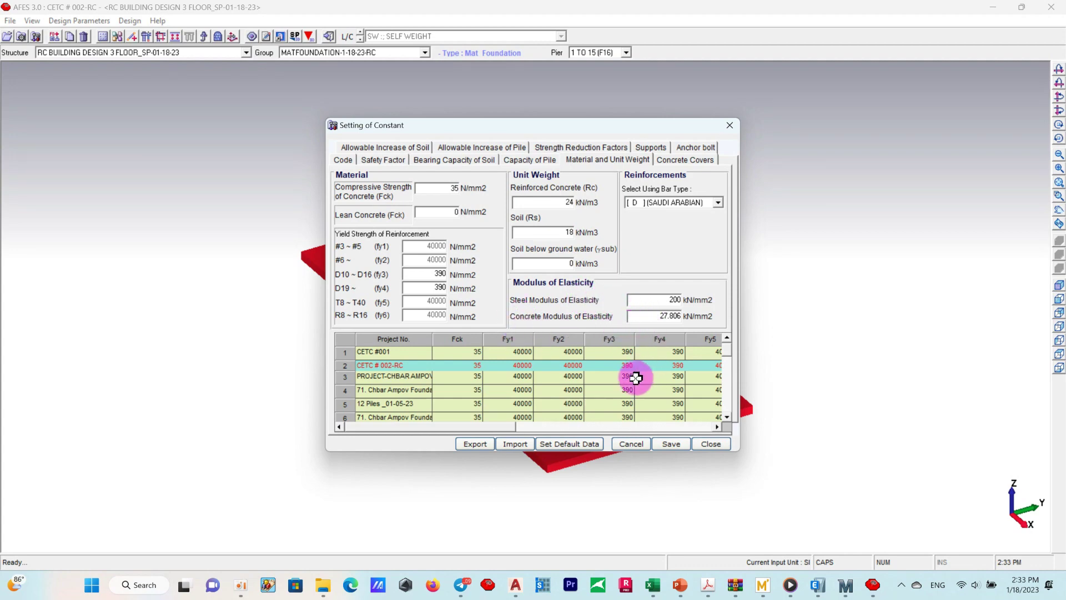
Review support, capacity increase, strength reduction and anchor bolt constants, then close the window
{"action": "left_click", "coordinate": [656, 149]}
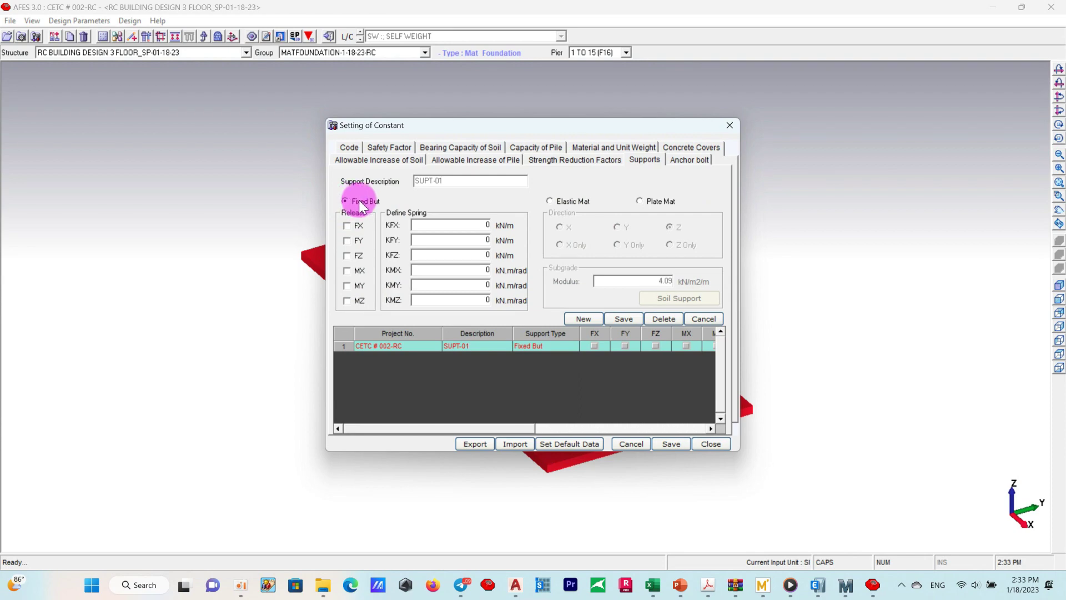
{"action": "left_click", "coordinate": [349, 147]}
{"action": "left_click", "coordinate": [351, 148]}
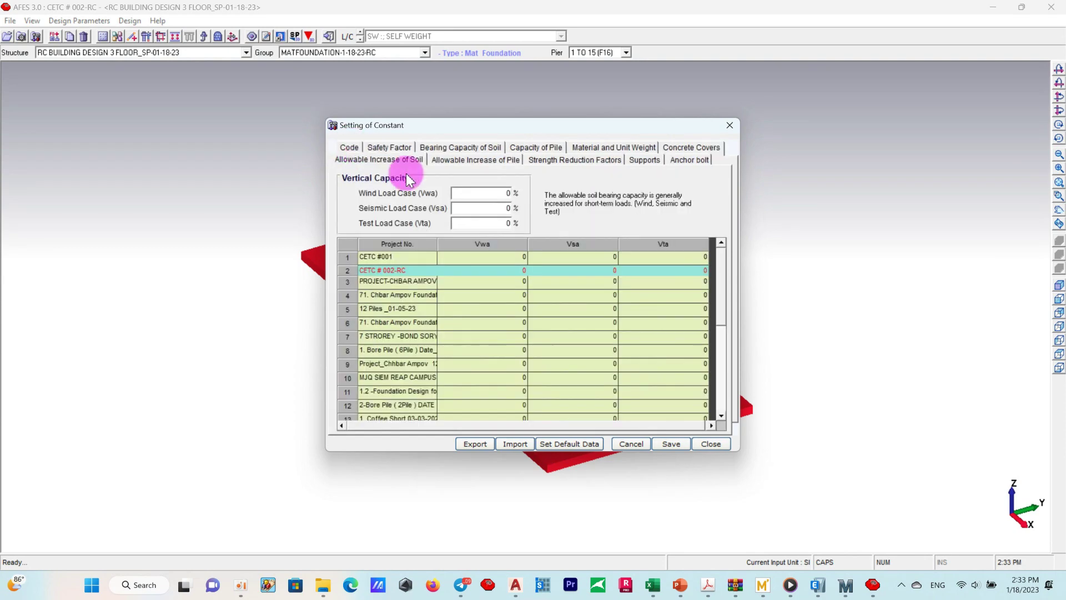
{"action": "left_click", "coordinate": [448, 161]}
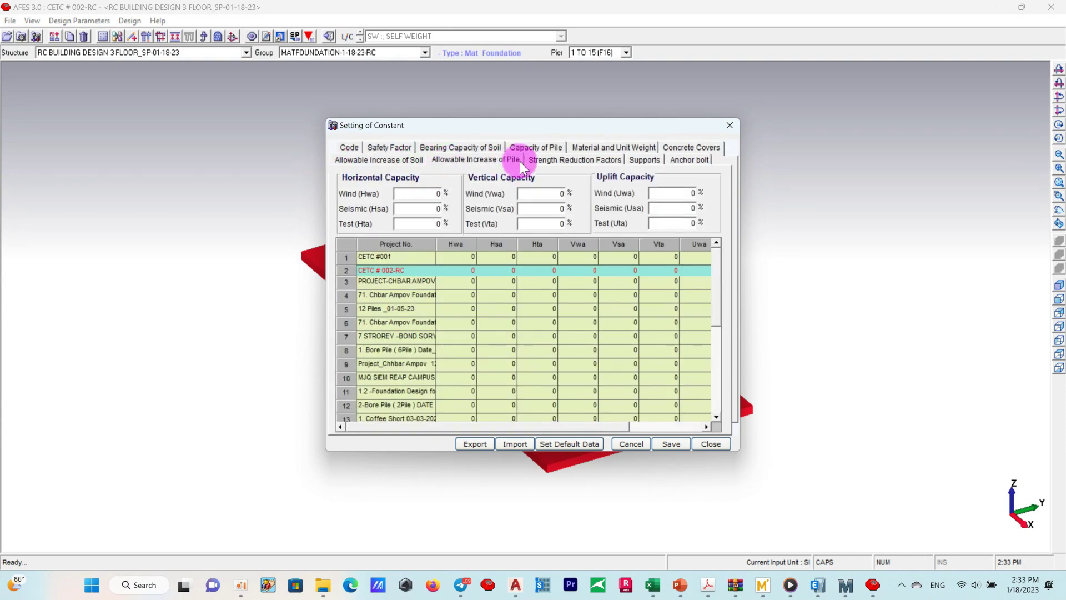
{"action": "left_click", "coordinate": [544, 161]}
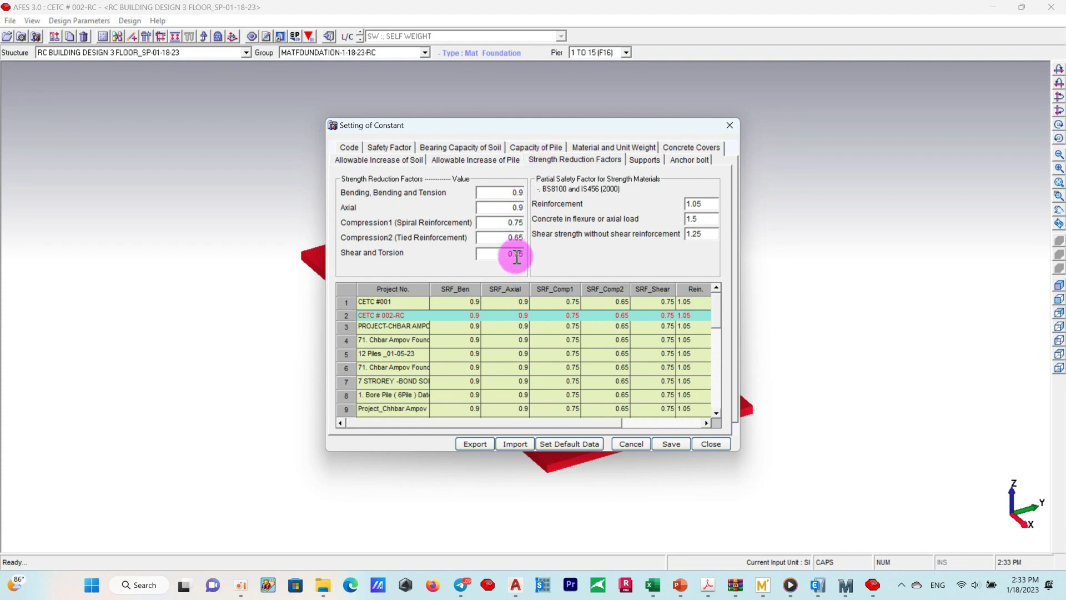
{"action": "left_click", "coordinate": [645, 161]}
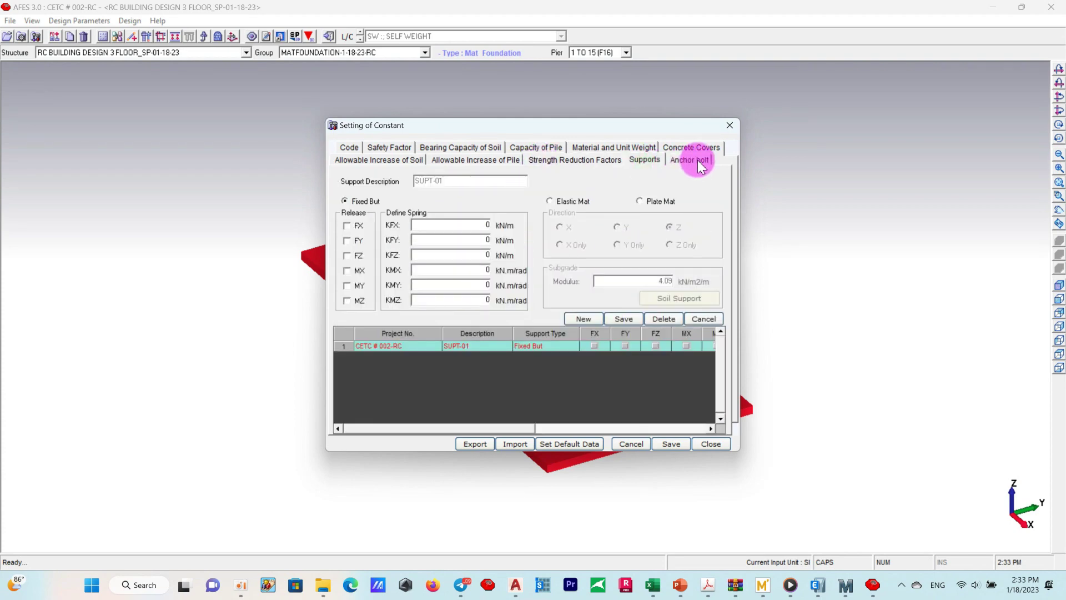
{"action": "left_click", "coordinate": [700, 161]}
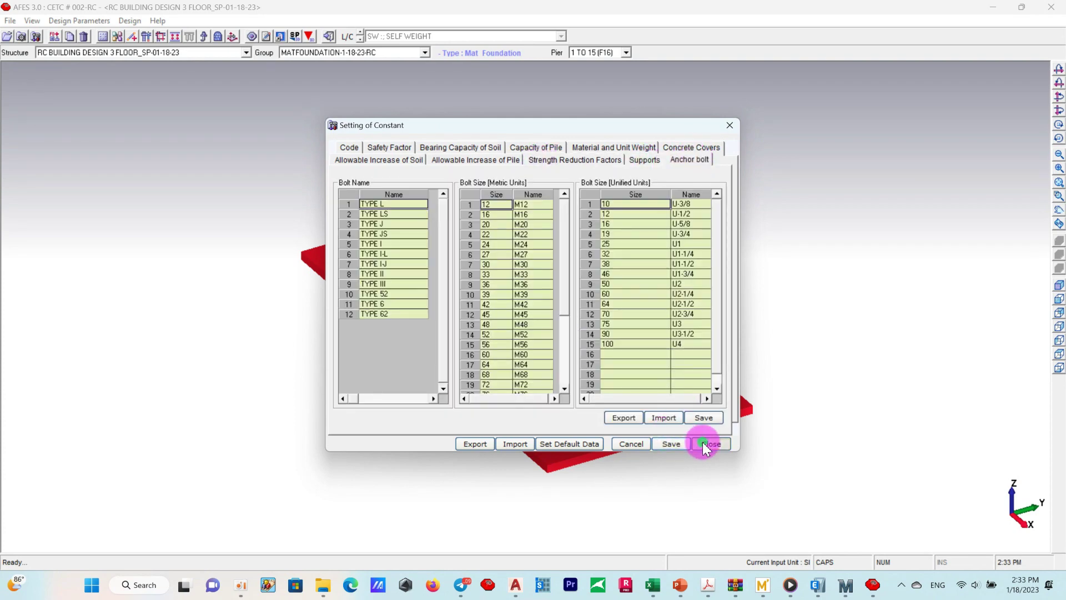
{"action": "left_click", "coordinate": [706, 444]}
{"action": "left_click", "coordinate": [79, 21]}
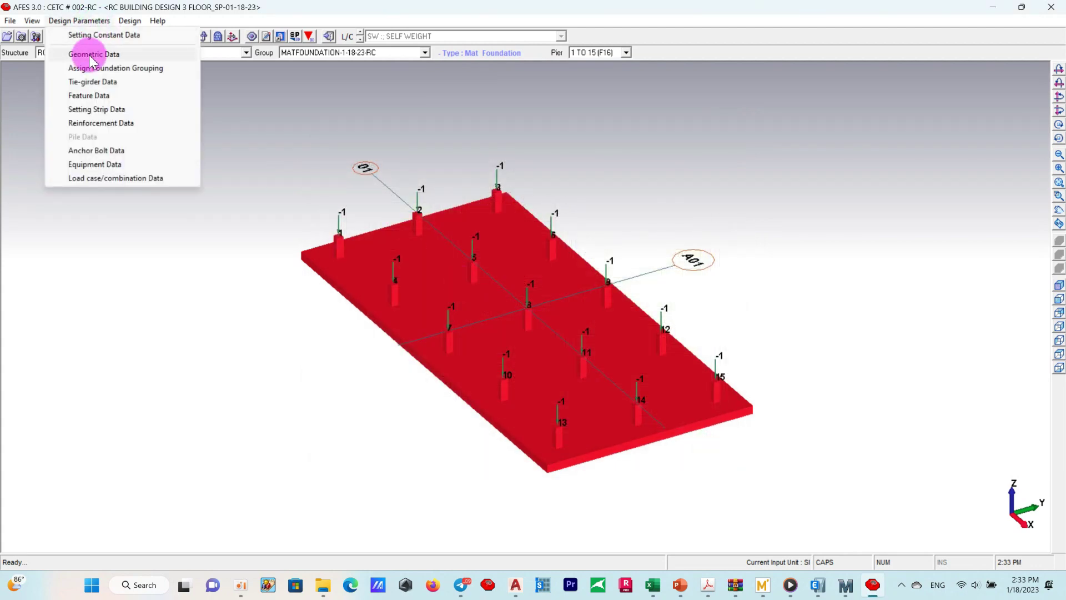
Check the foundation node geometry data
{"action": "left_click", "coordinate": [92, 55]}
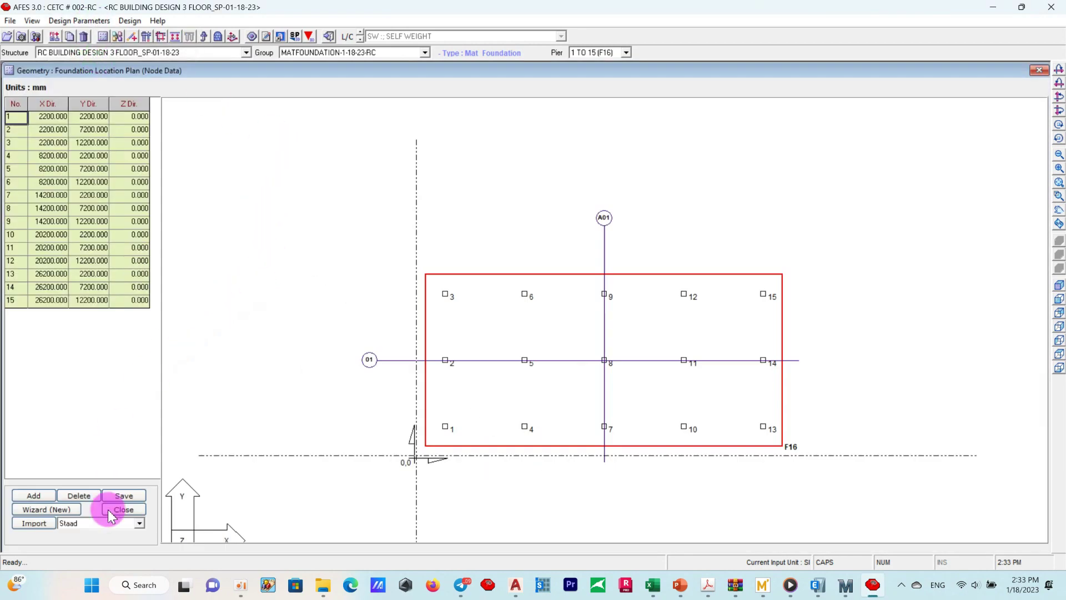
{"action": "left_click", "coordinate": [125, 510]}
{"action": "left_click", "coordinate": [79, 21]}
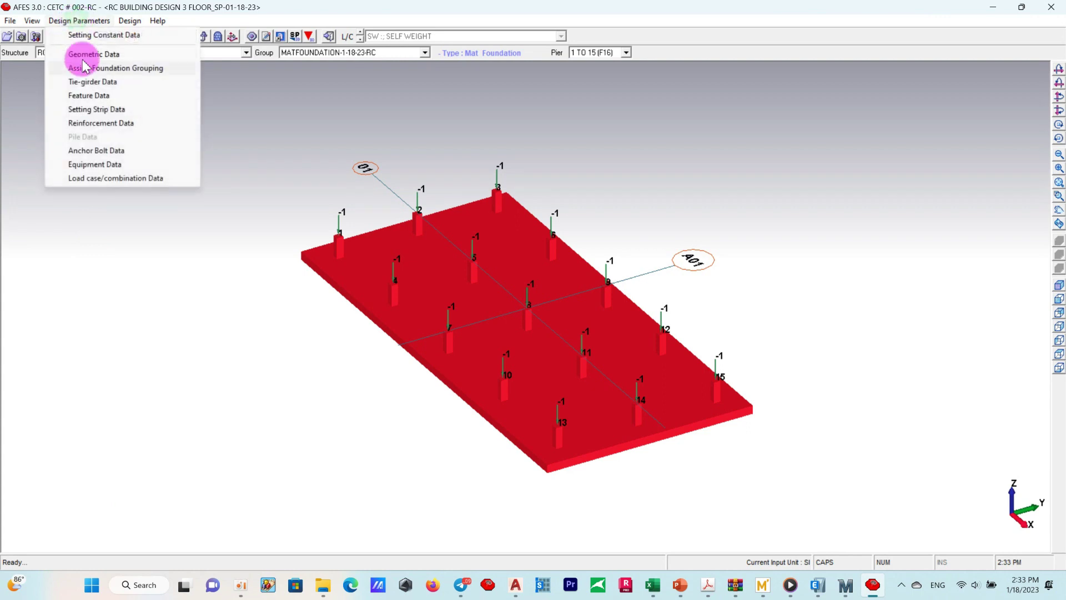
Check F16's footing feature pier dimensions, then bring up the load case and combination data
{"action": "left_click", "coordinate": [90, 96]}
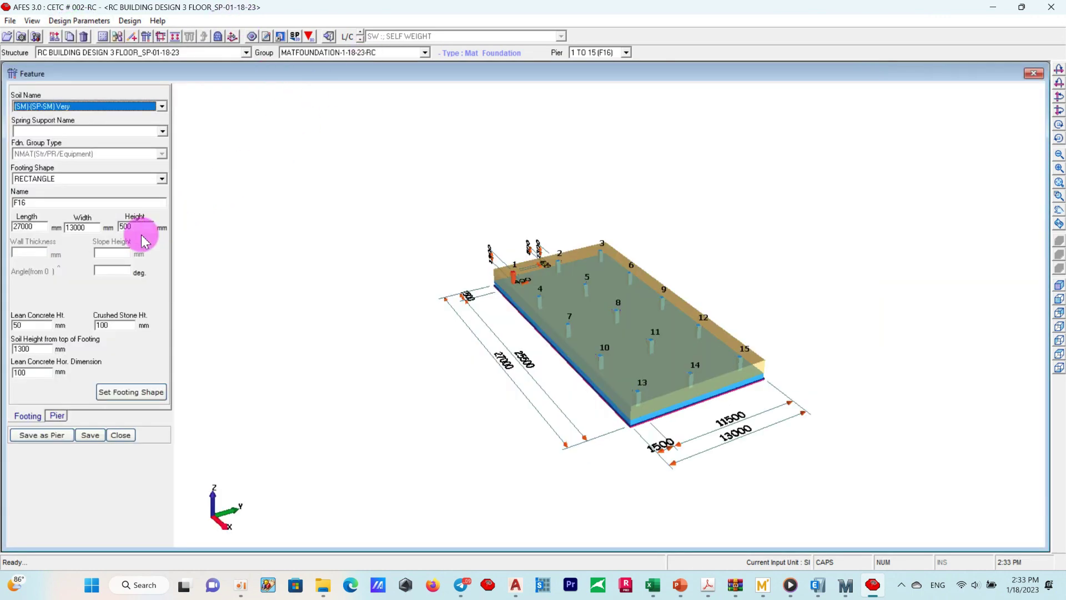
{"action": "left_click", "coordinate": [57, 416]}
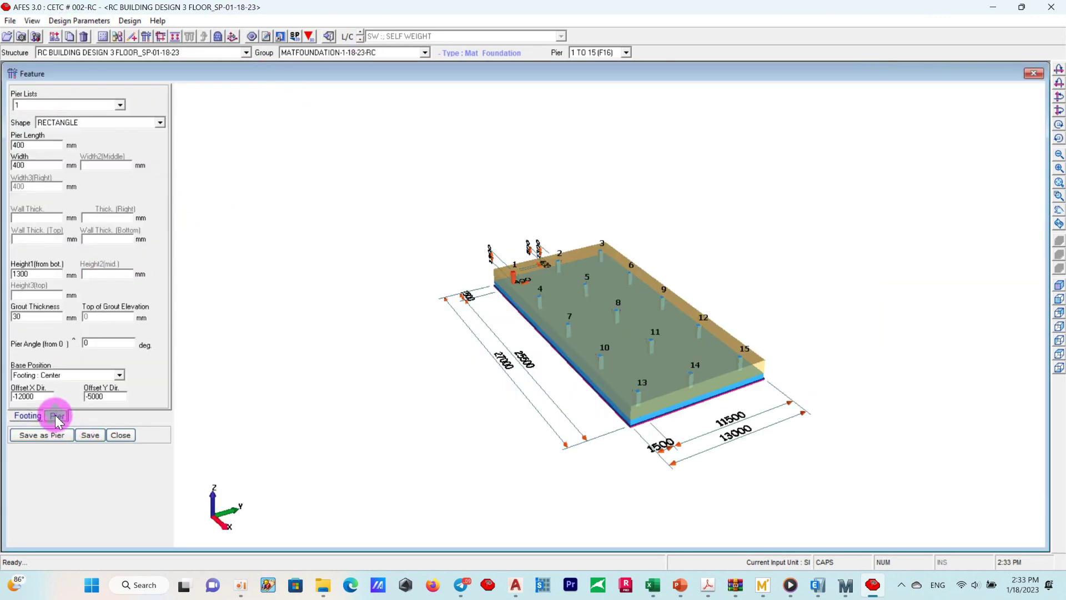
{"action": "left_click", "coordinate": [121, 435]}
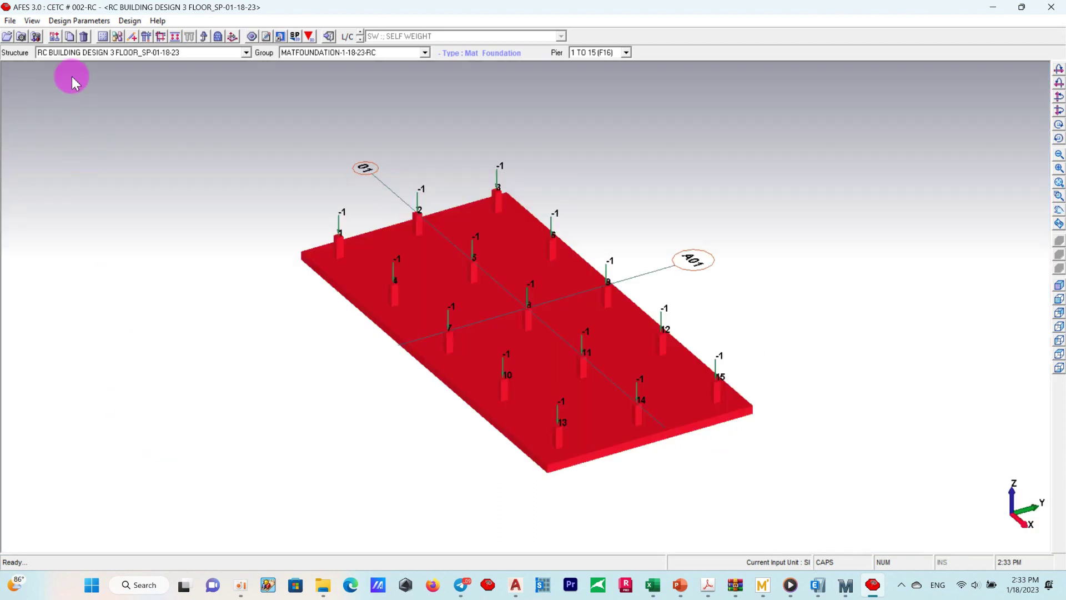
{"action": "left_click", "coordinate": [65, 20]}
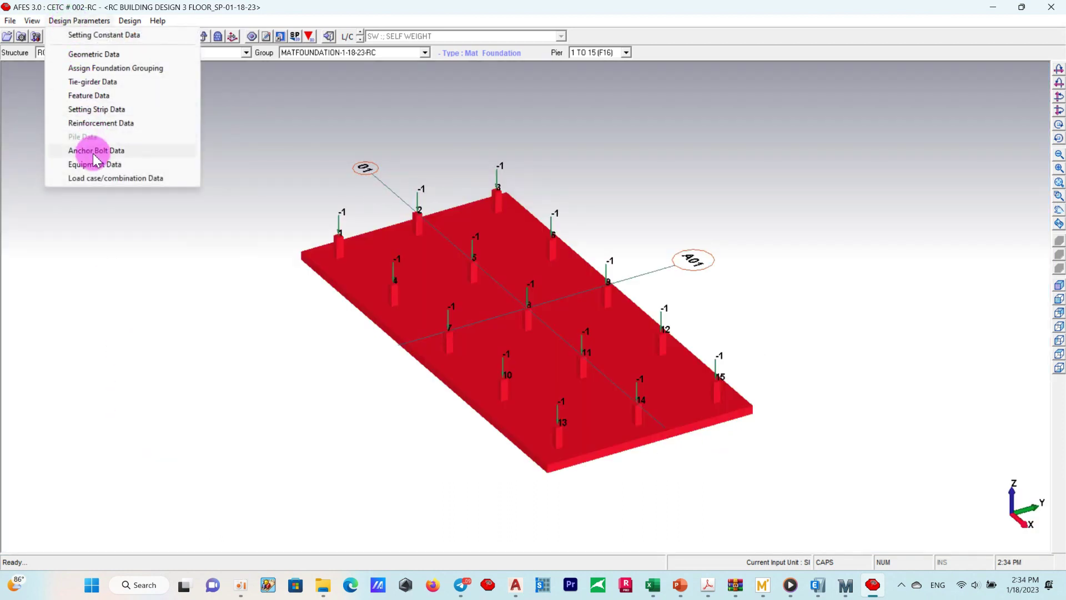
{"action": "left_click", "coordinate": [91, 178]}
Review the DEAD, SNOW, WIND X and WIND Y load case values without changes
{"action": "left_click", "coordinate": [54, 97]}
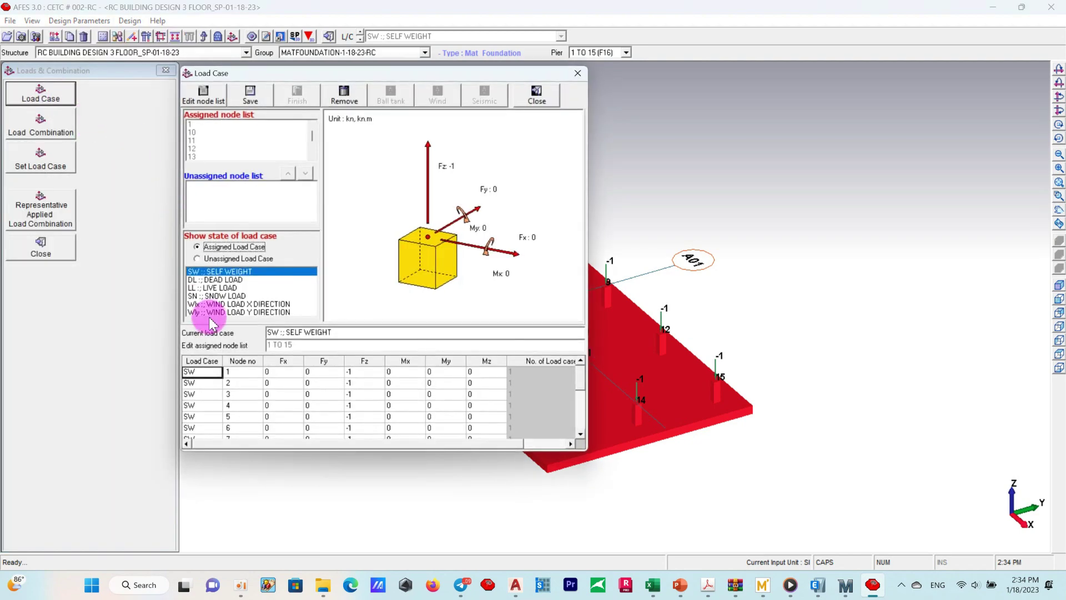
{"action": "left_click", "coordinate": [218, 280]}
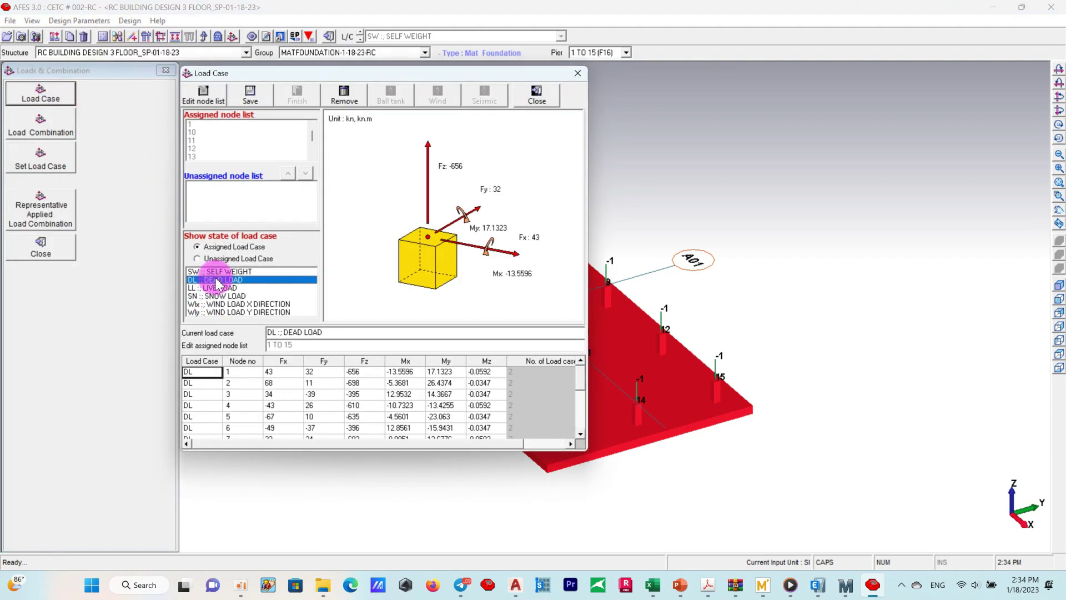
{"action": "scroll", "coordinate": [373, 385], "scroll_direction": "down", "scroll_amount": 2}
{"action": "scroll", "coordinate": [373, 385], "scroll_direction": "down", "scroll_amount": 1}
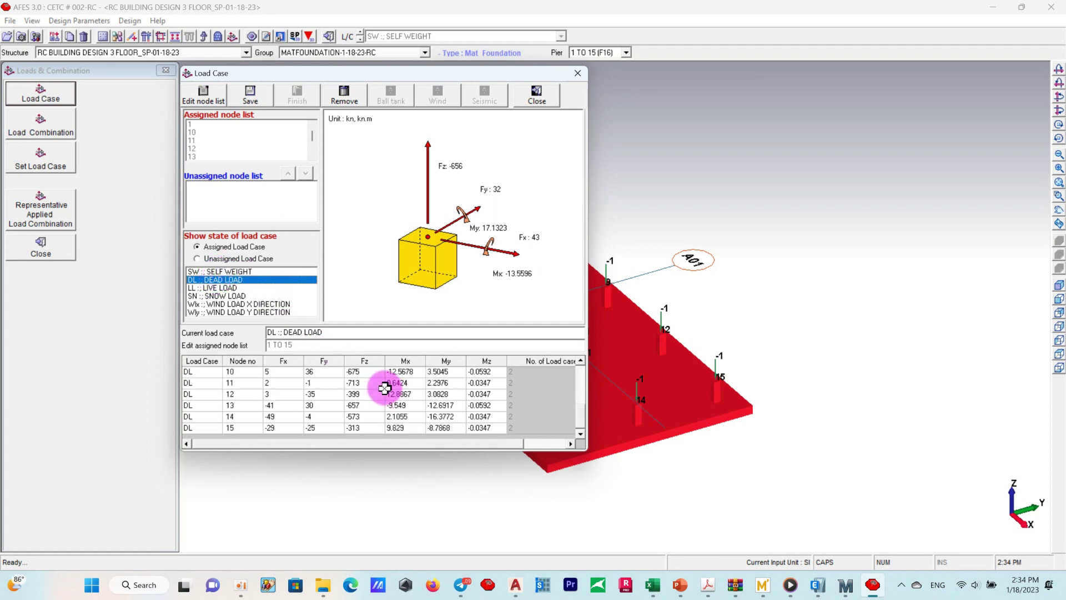
{"action": "left_click", "coordinate": [233, 288]}
{"action": "left_click", "coordinate": [221, 304]}
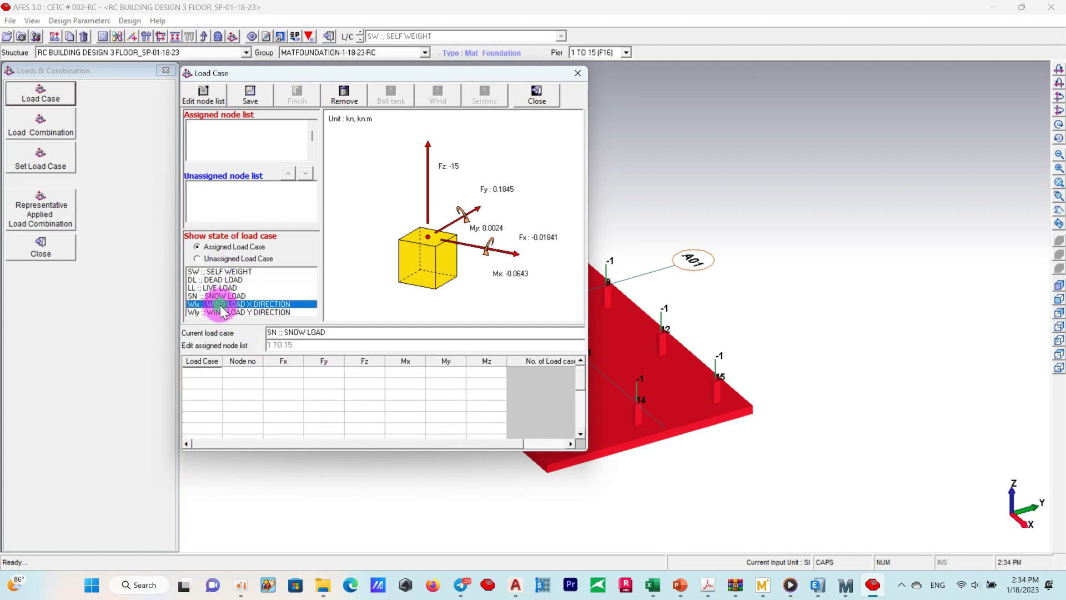
{"action": "left_click", "coordinate": [228, 313]}
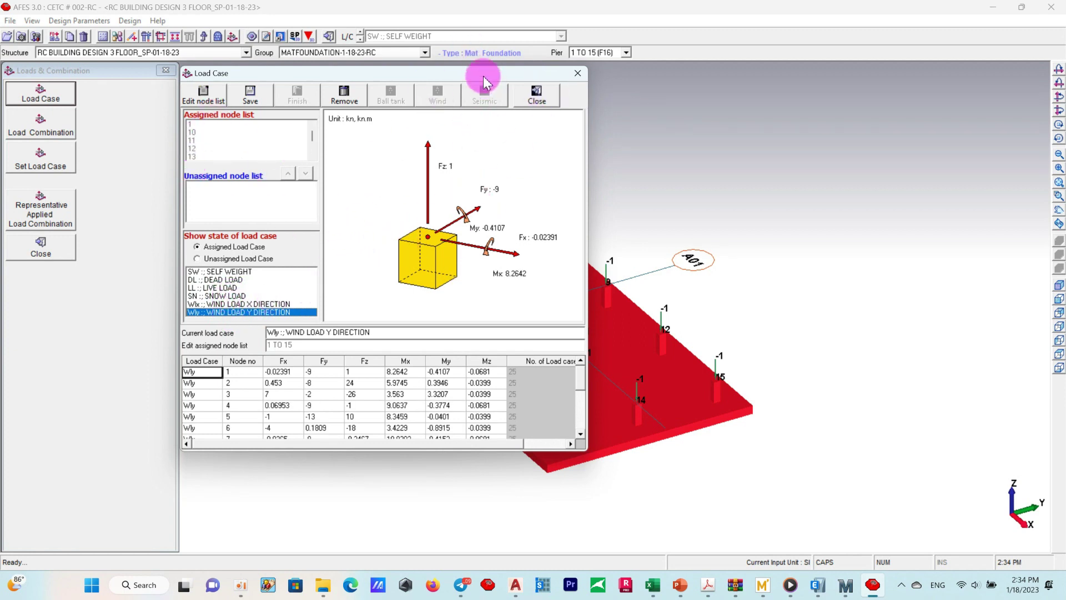
{"action": "left_click", "coordinate": [537, 91]}
Review the stability load combinations list and close the loads panel
{"action": "left_click", "coordinate": [67, 121]}
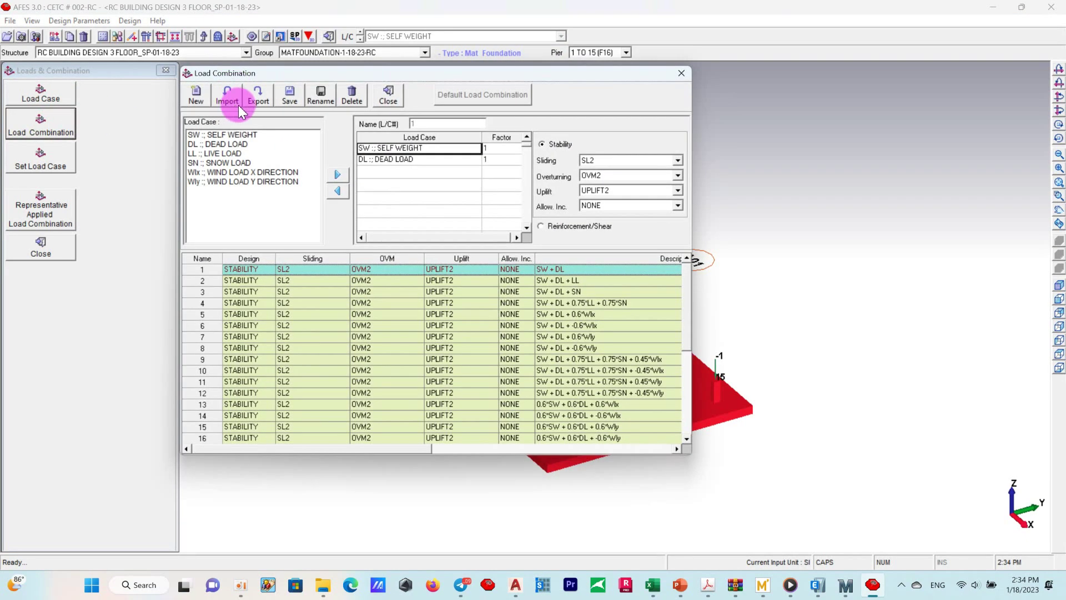
{"action": "left_click", "coordinate": [681, 73]}
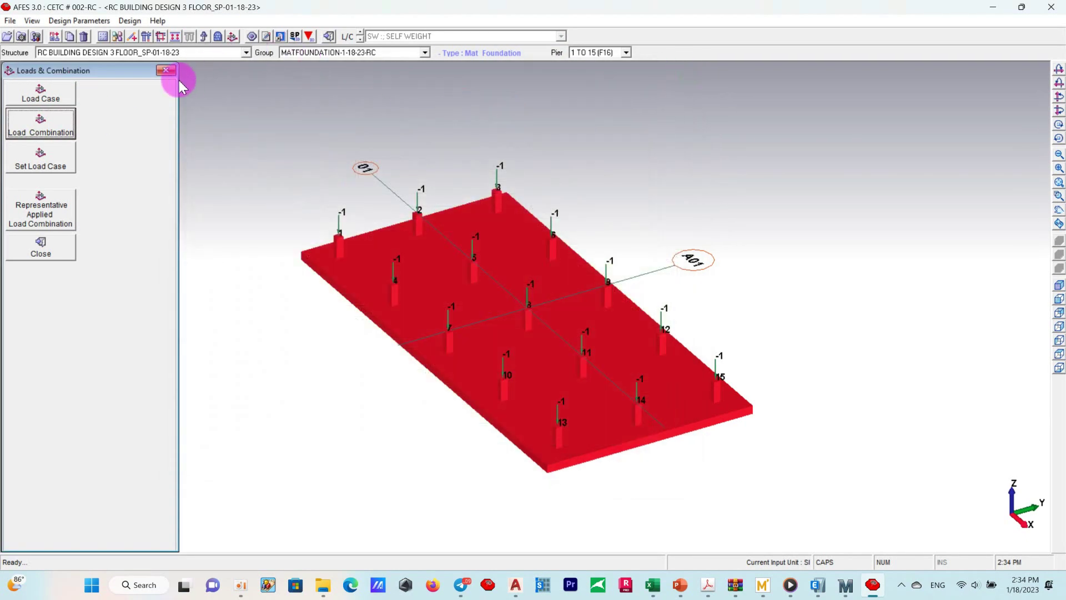
{"action": "left_click", "coordinate": [166, 70]}
{"action": "left_click", "coordinate": [130, 21]}
{"action": "mouse_move", "coordinate": [170, 48]}
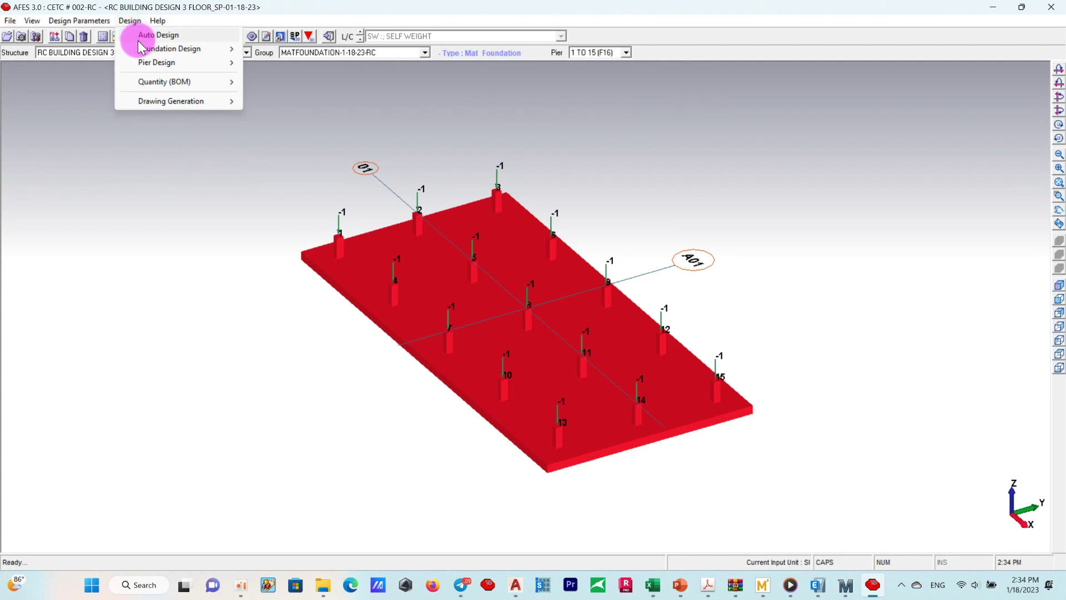
Set the mat's Top Bar X and Y sizes to D20 in Reinforcement Data and save
{"action": "left_click", "coordinate": [300, 49]}
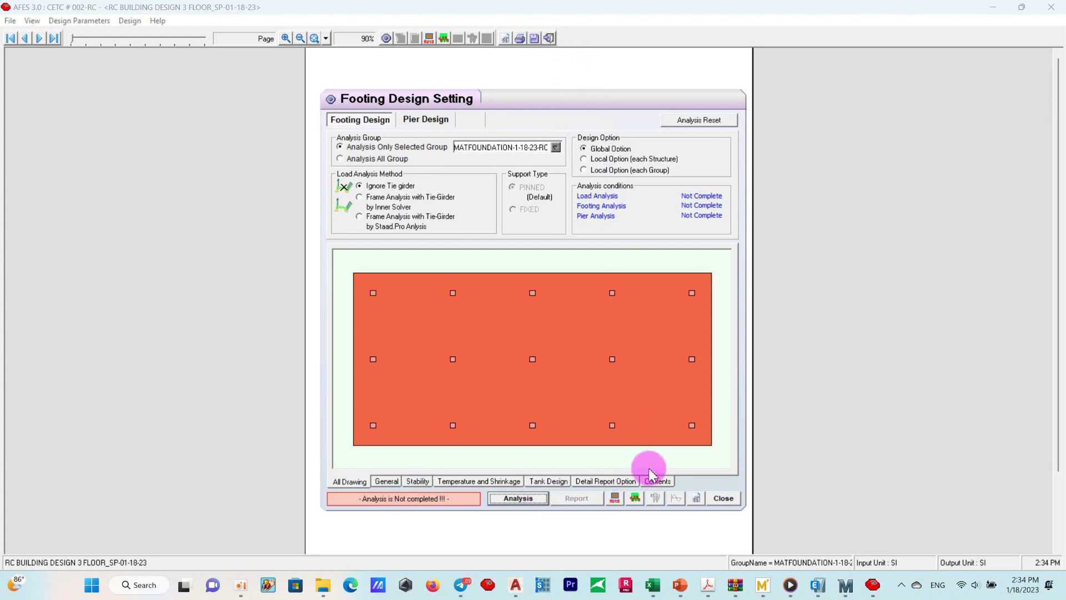
{"action": "left_click", "coordinate": [711, 503]}
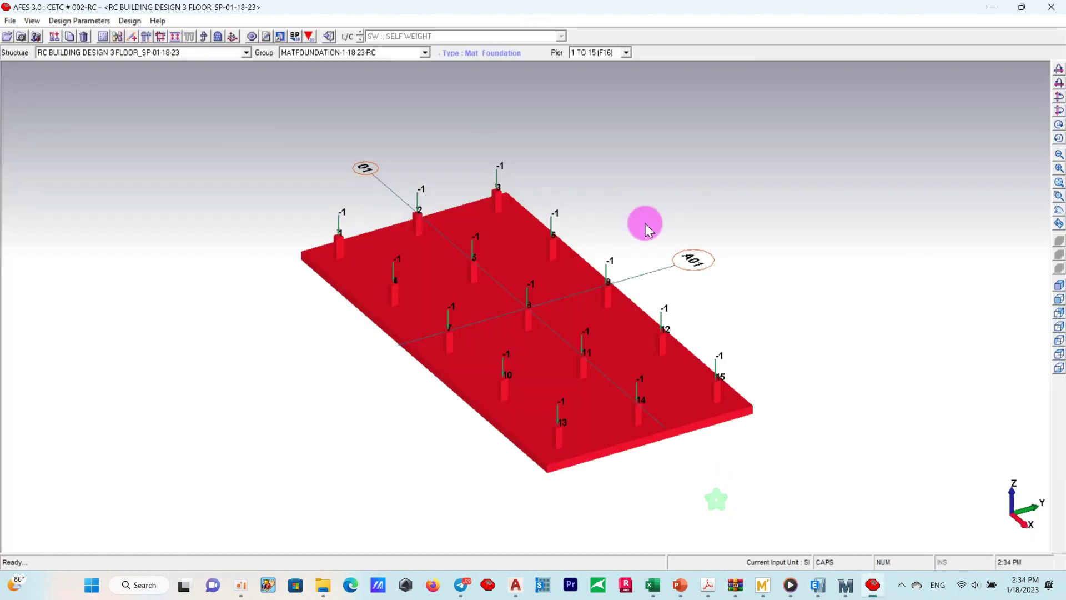
{"action": "left_click", "coordinate": [79, 20]}
{"action": "left_click", "coordinate": [83, 123]}
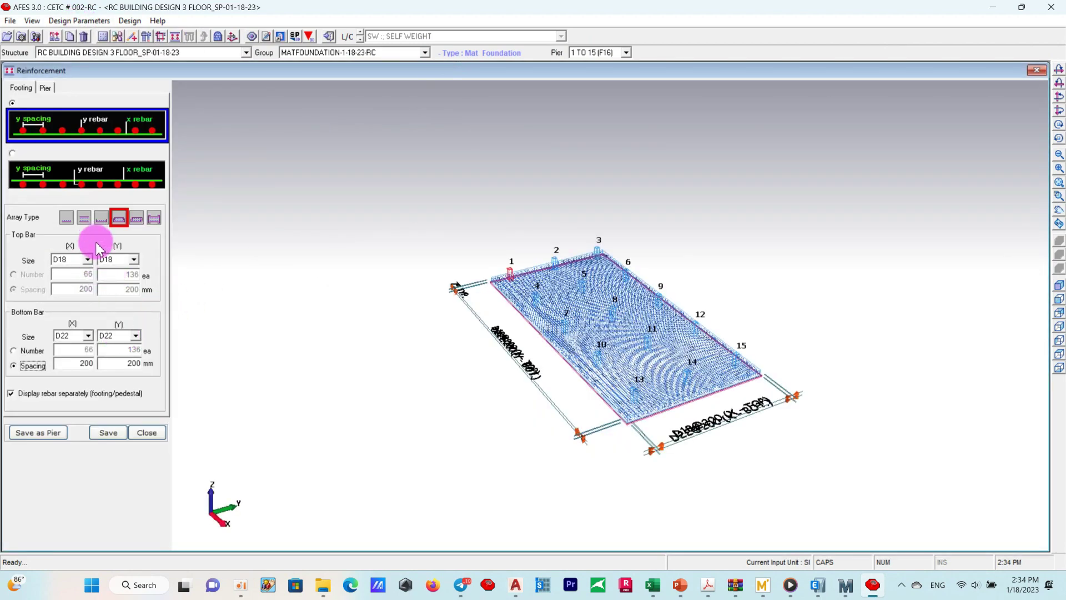
{"action": "left_click", "coordinate": [88, 260]}
{"action": "left_click", "coordinate": [74, 279]}
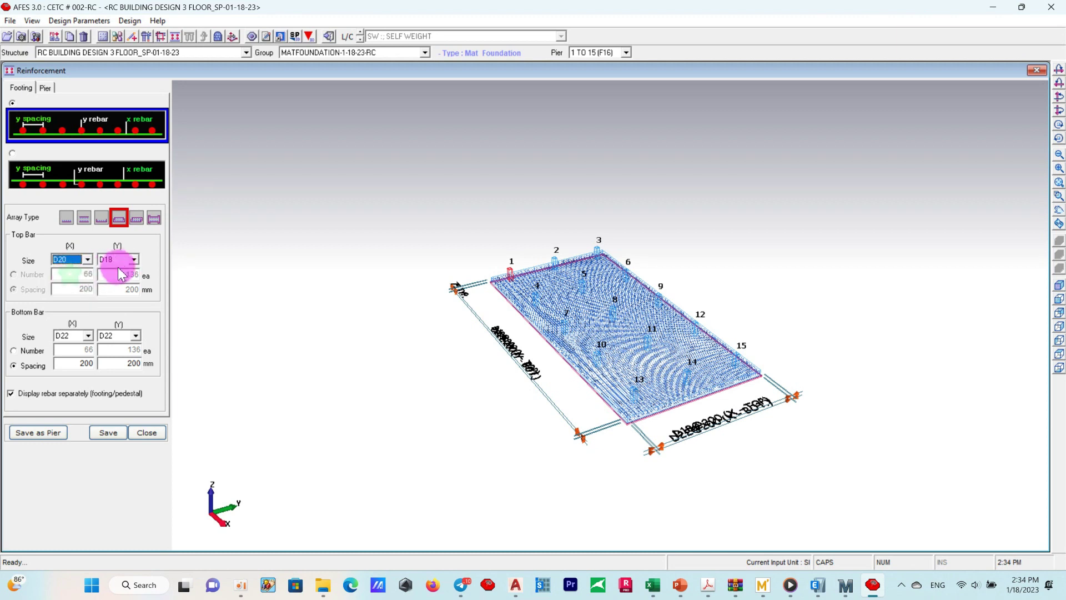
{"action": "left_click", "coordinate": [134, 260]}
{"action": "left_click", "coordinate": [111, 279]}
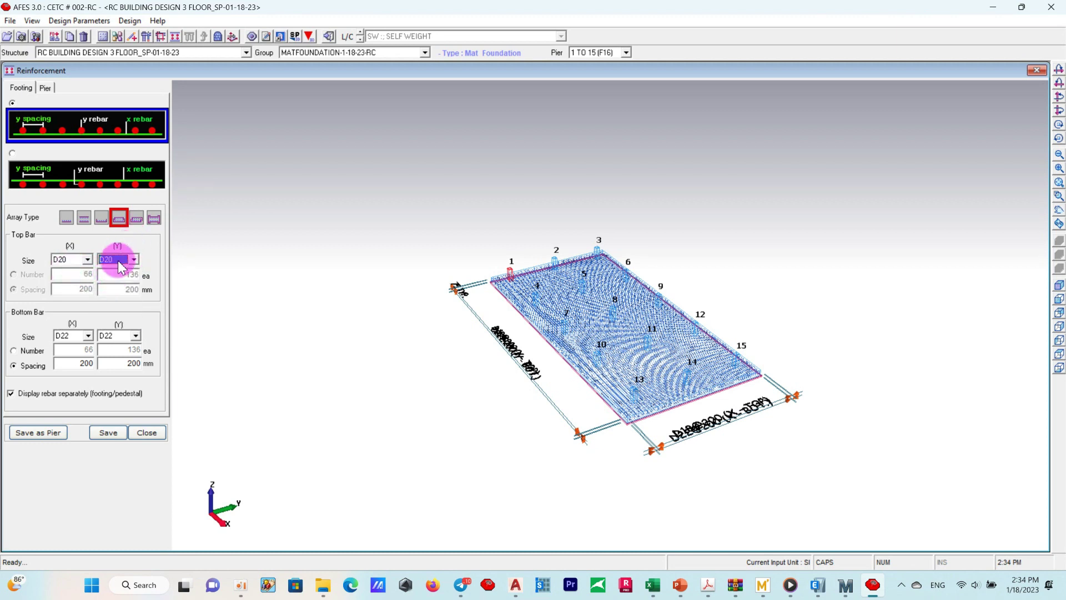
{"action": "left_click", "coordinate": [108, 436]}
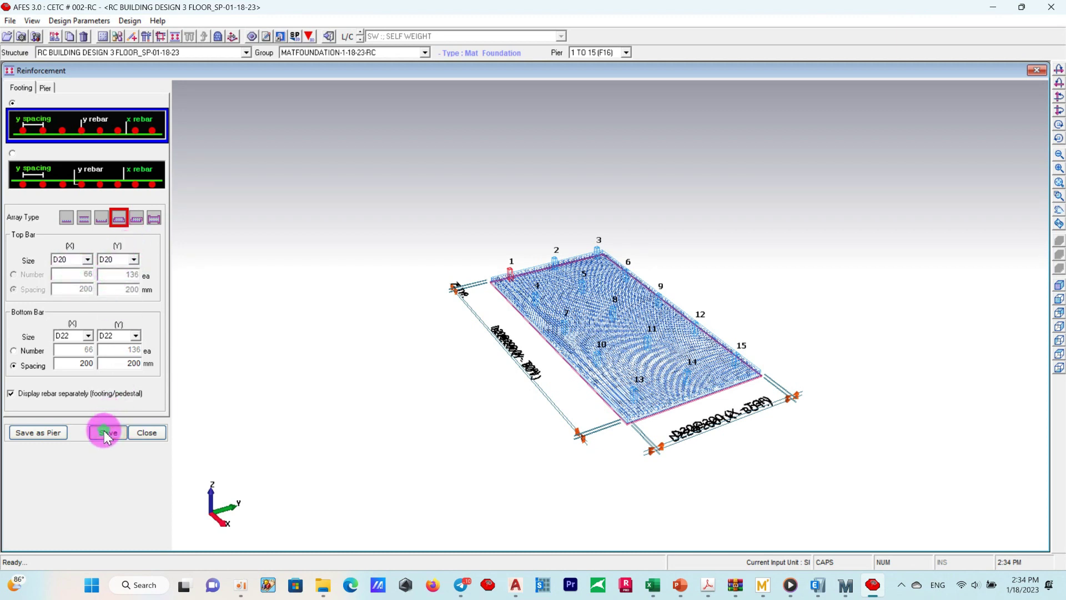
{"action": "left_click", "coordinate": [146, 433]}
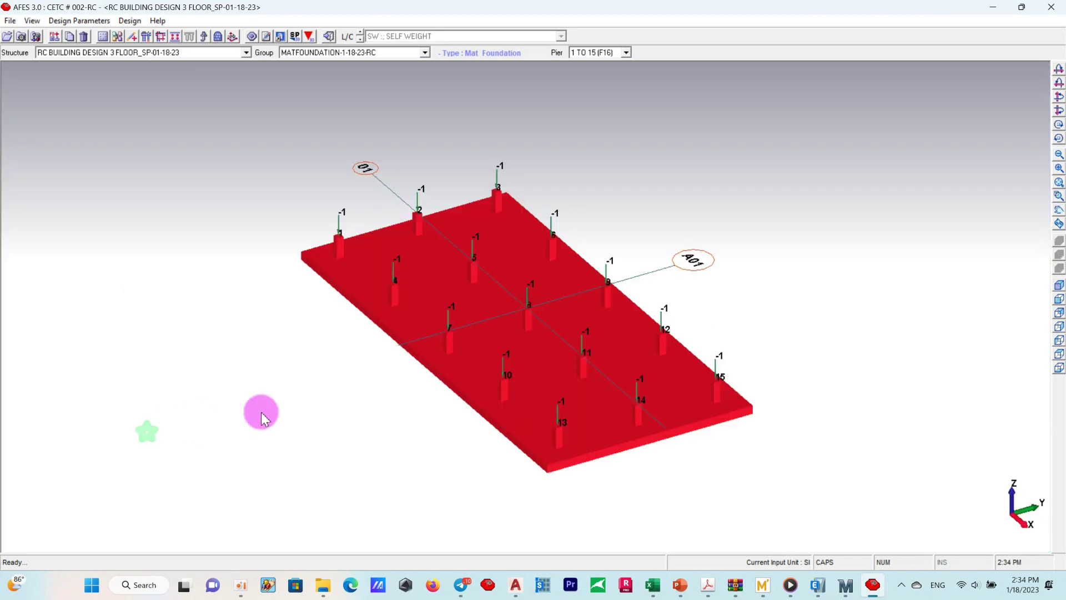
{"action": "left_click", "coordinate": [130, 21]}
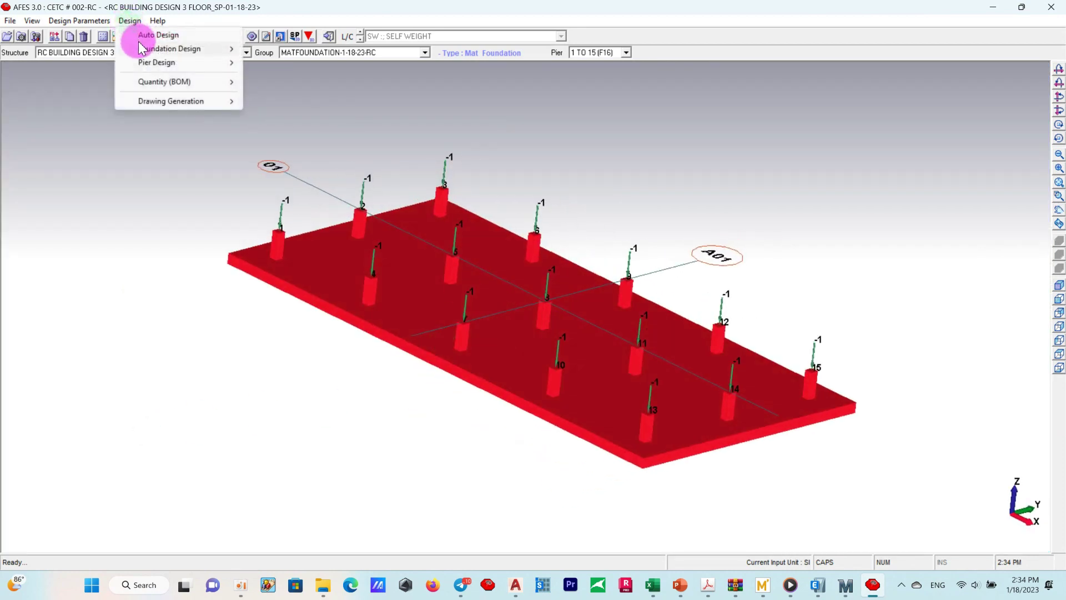
Rerun the Conventional Rigid analysis with D20 top bars and read the 4-page report
{"action": "left_click", "coordinate": [298, 49]}
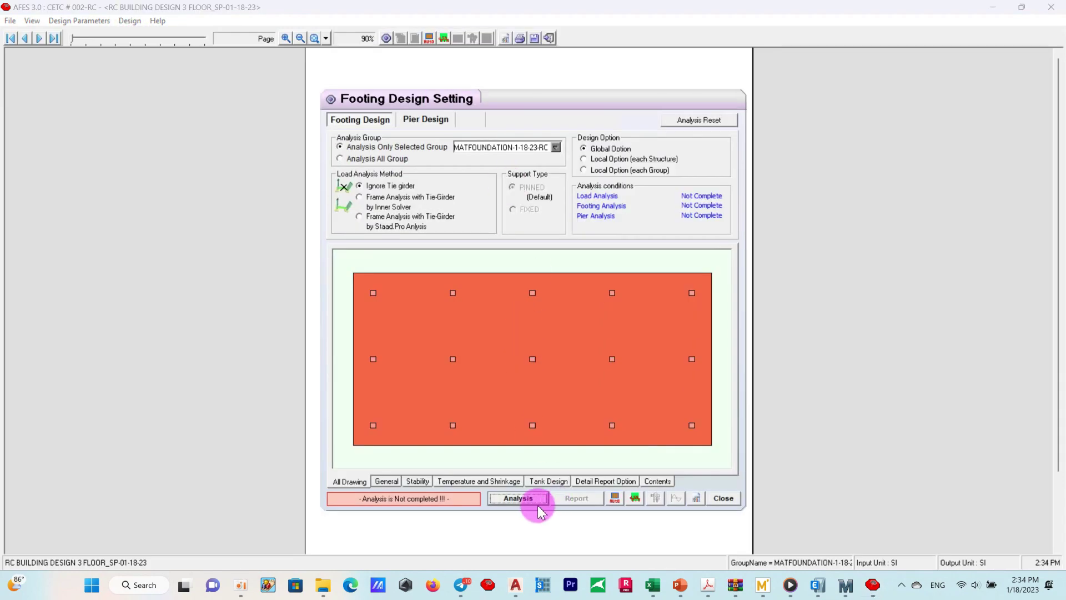
{"action": "left_click", "coordinate": [517, 498]}
{"action": "left_click", "coordinate": [577, 500]}
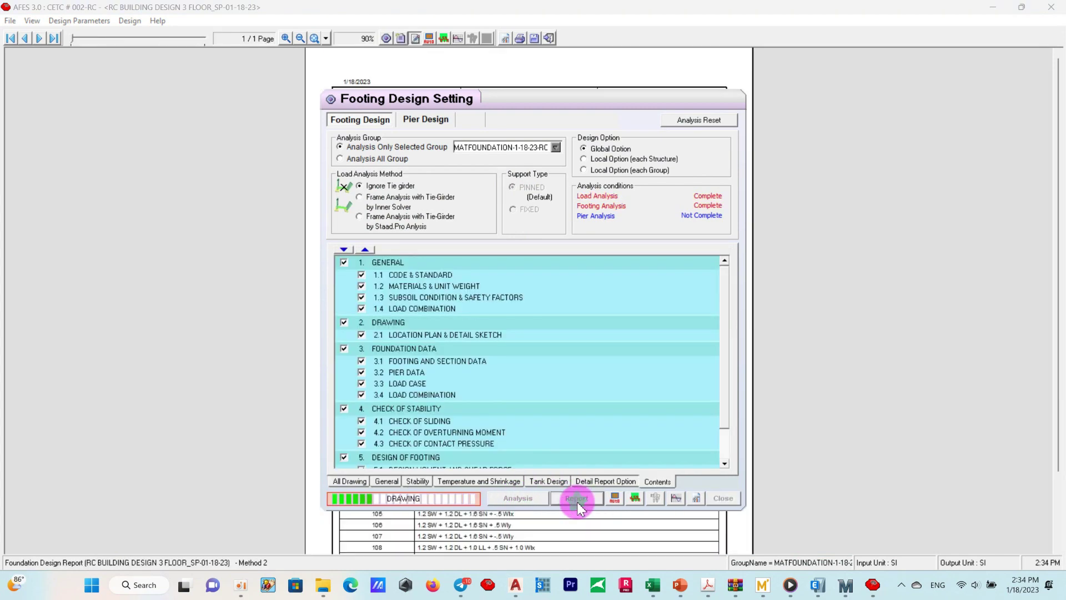
{"action": "left_click", "coordinate": [415, 39]}
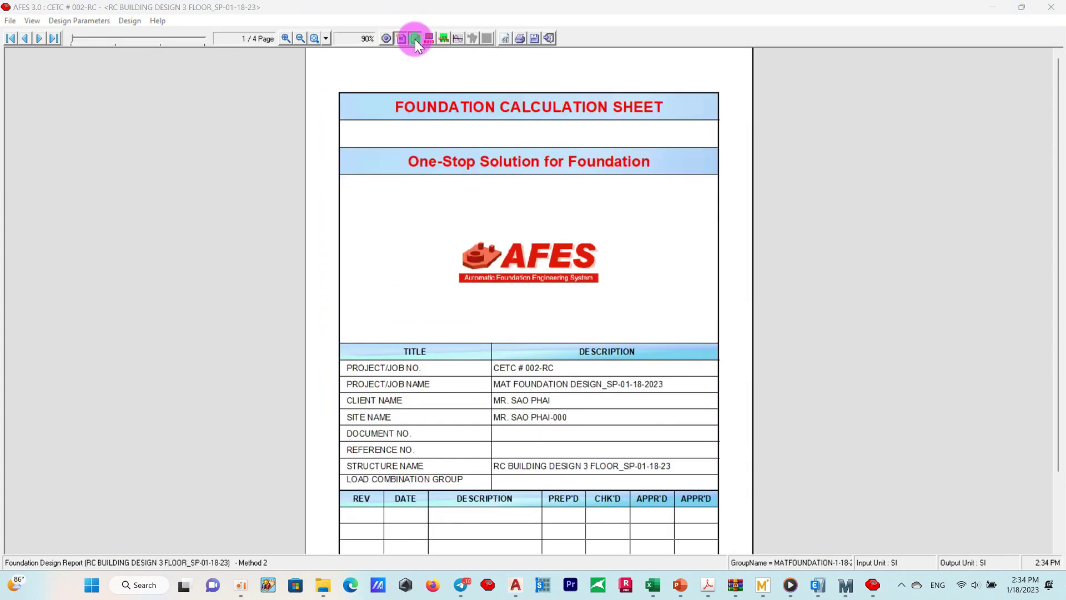
{"action": "scroll", "coordinate": [589, 328], "scroll_direction": "down", "scroll_amount": 10}
{"action": "scroll", "coordinate": [594, 329], "scroll_direction": "down", "scroll_amount": 8}
{"action": "scroll", "coordinate": [599, 331], "scroll_direction": "down", "scroll_amount": 1}
{"action": "scroll", "coordinate": [599, 331], "scroll_direction": "down", "scroll_amount": 5}
{"action": "scroll", "coordinate": [600, 331], "scroll_direction": "down", "scroll_amount": 2}
{"action": "scroll", "coordinate": [599, 331], "scroll_direction": "down", "scroll_amount": 3}
{"action": "scroll", "coordinate": [599, 328], "scroll_direction": "down", "scroll_amount": 5}
{"action": "scroll", "coordinate": [602, 322], "scroll_direction": "down", "scroll_amount": 3}
{"action": "scroll", "coordinate": [602, 322], "scroll_direction": "down", "scroll_amount": 1}
{"action": "scroll", "coordinate": [604, 323], "scroll_direction": "up", "scroll_amount": 4}
{"action": "scroll", "coordinate": [601, 322], "scroll_direction": "up", "scroll_amount": 3}
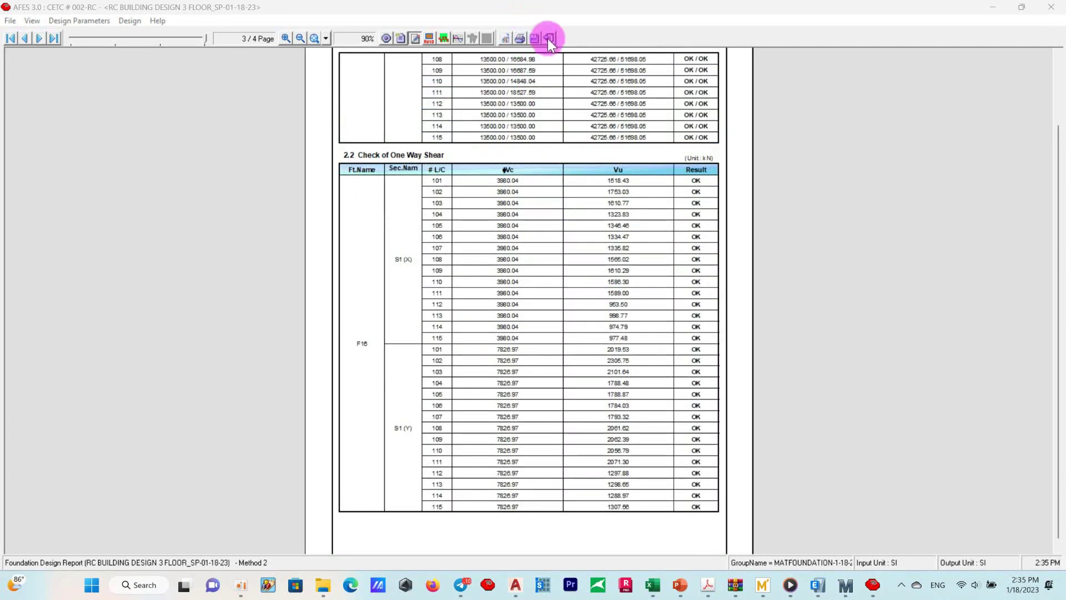
Close the report and recheck the top bar sizes in Reinforcement Data
{"action": "left_click", "coordinate": [549, 38]}
{"action": "left_click", "coordinate": [79, 20]}
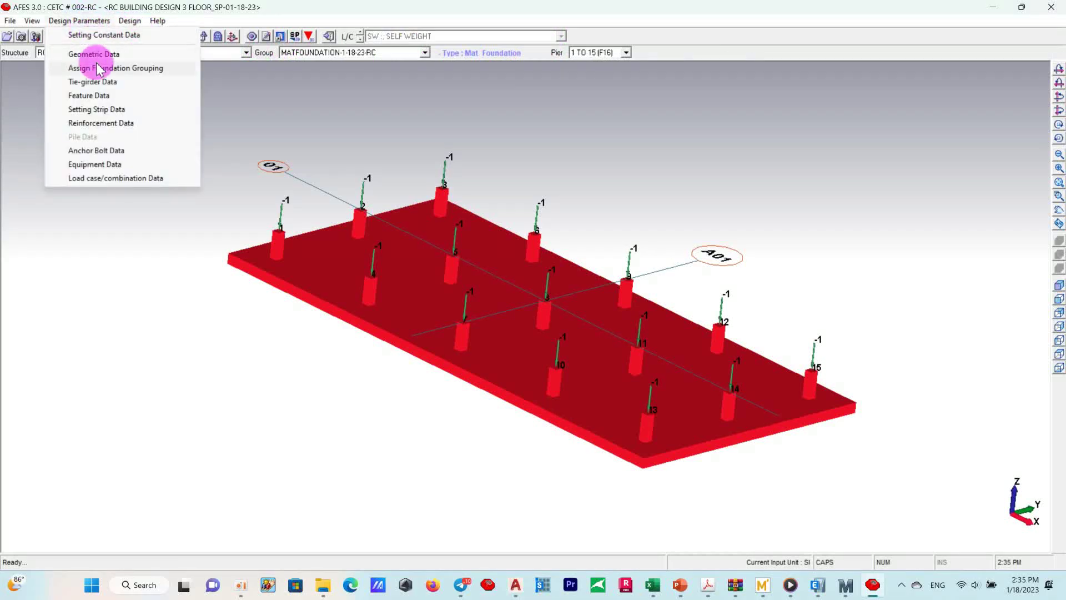
{"action": "left_click", "coordinate": [101, 124]}
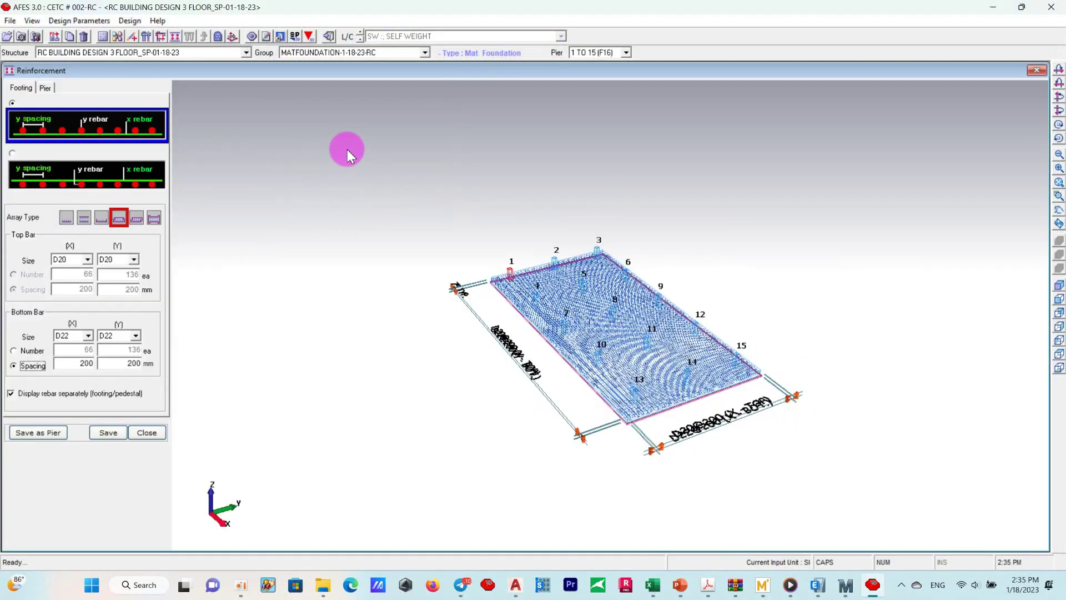
{"action": "left_click", "coordinate": [147, 433]}
{"action": "left_click", "coordinate": [130, 20]}
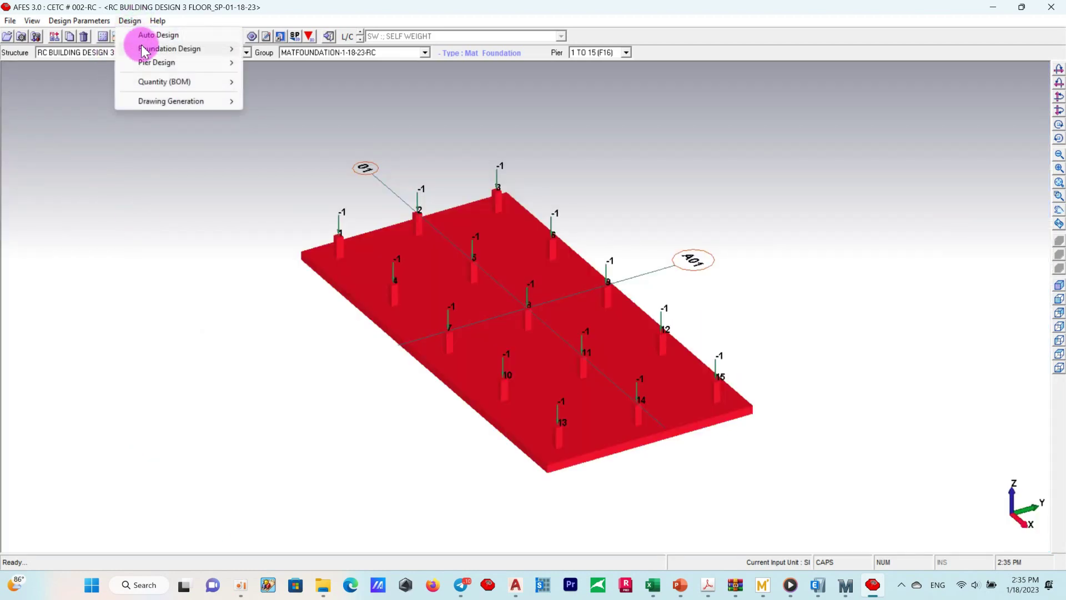
Switch the footing design to Conventional Rigid Method 1, reviewing the stability, temperature, tank and report options
{"action": "left_click", "coordinate": [303, 53]}
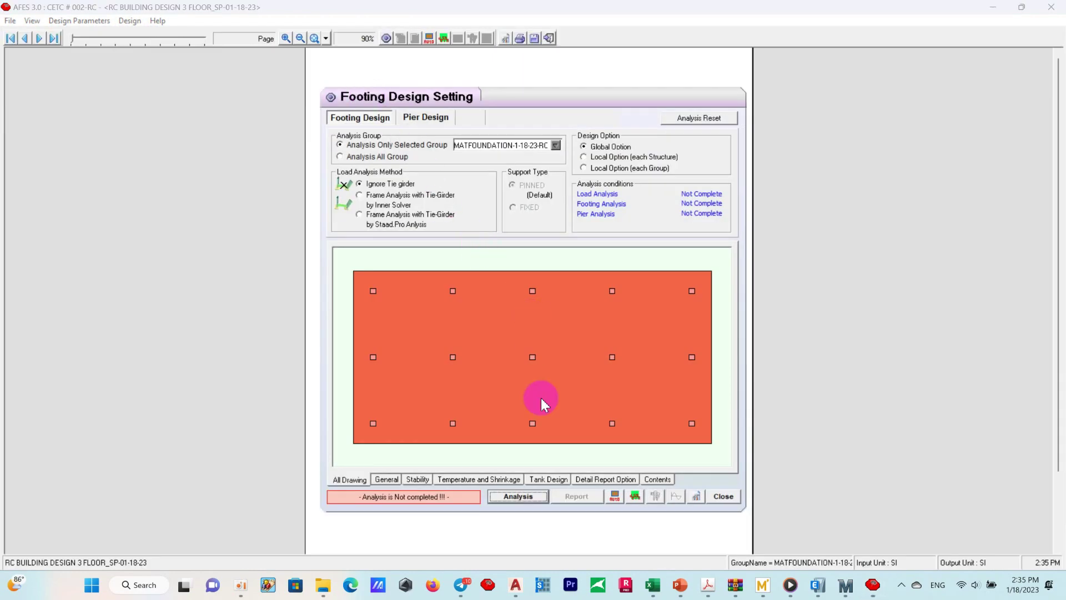
{"action": "left_click", "coordinate": [389, 480]}
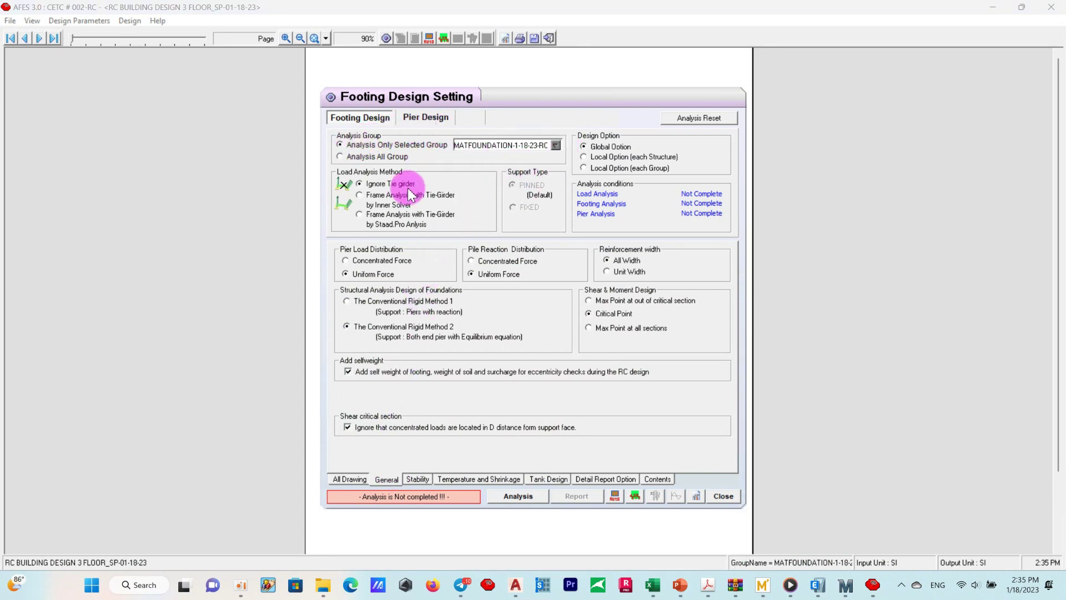
{"action": "left_click", "coordinate": [347, 328]}
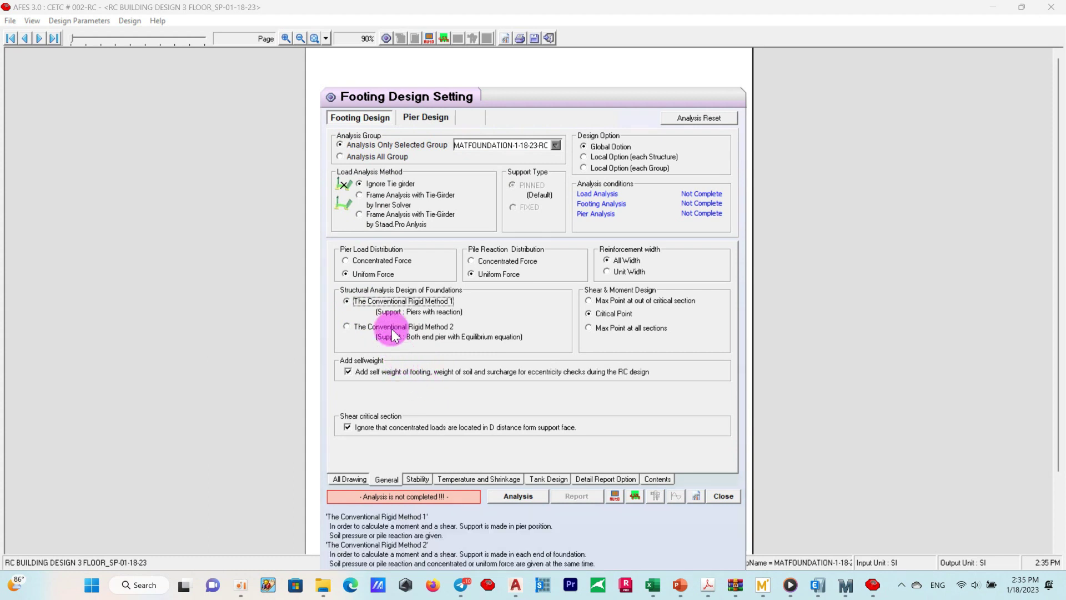
{"action": "left_click", "coordinate": [412, 479]}
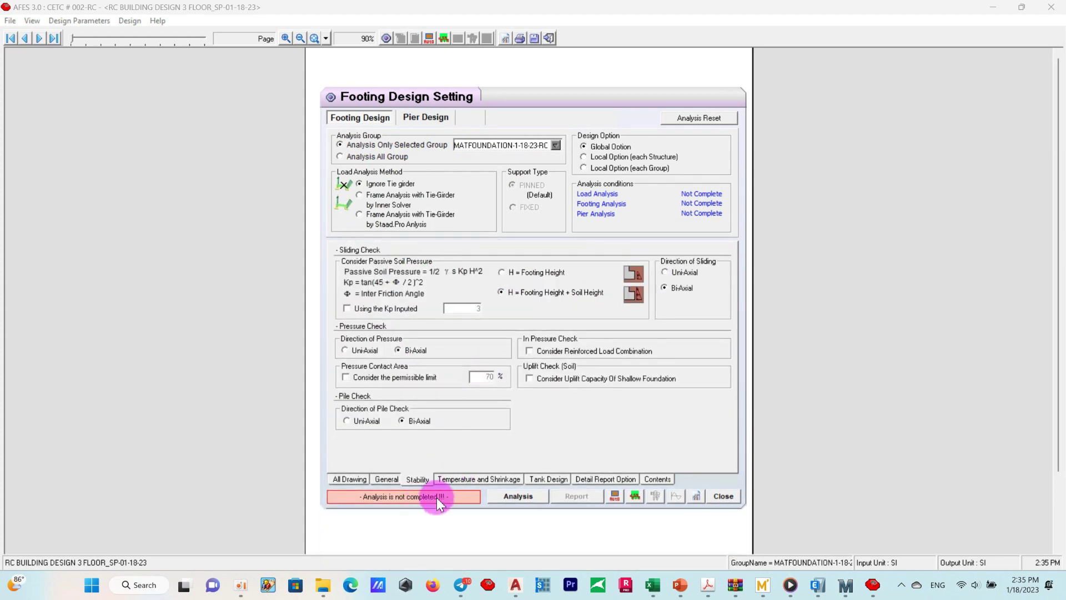
{"action": "left_click", "coordinate": [460, 480]}
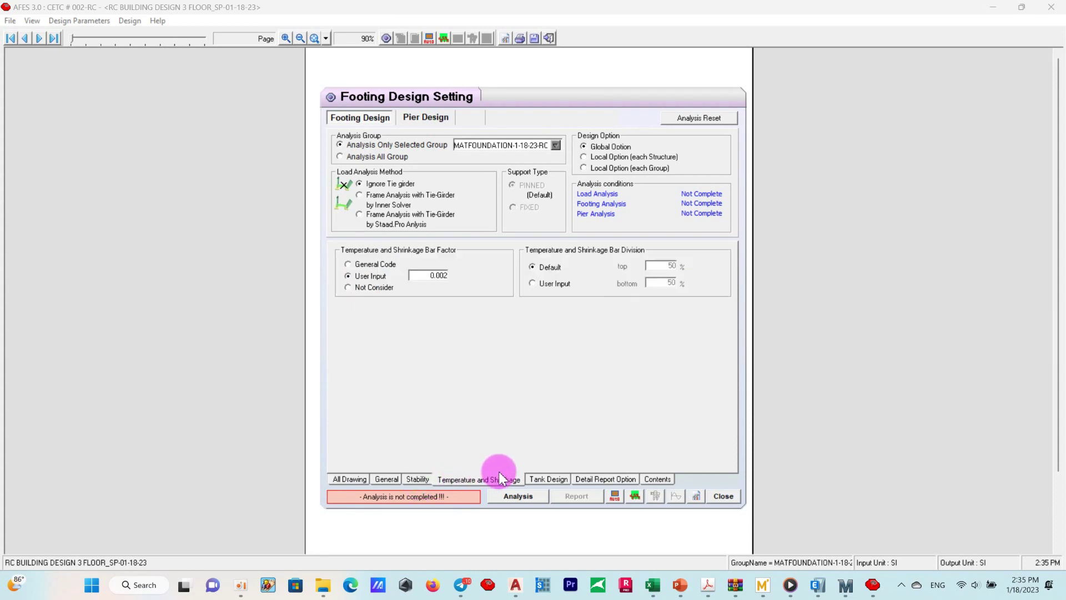
{"action": "left_click", "coordinate": [540, 479]}
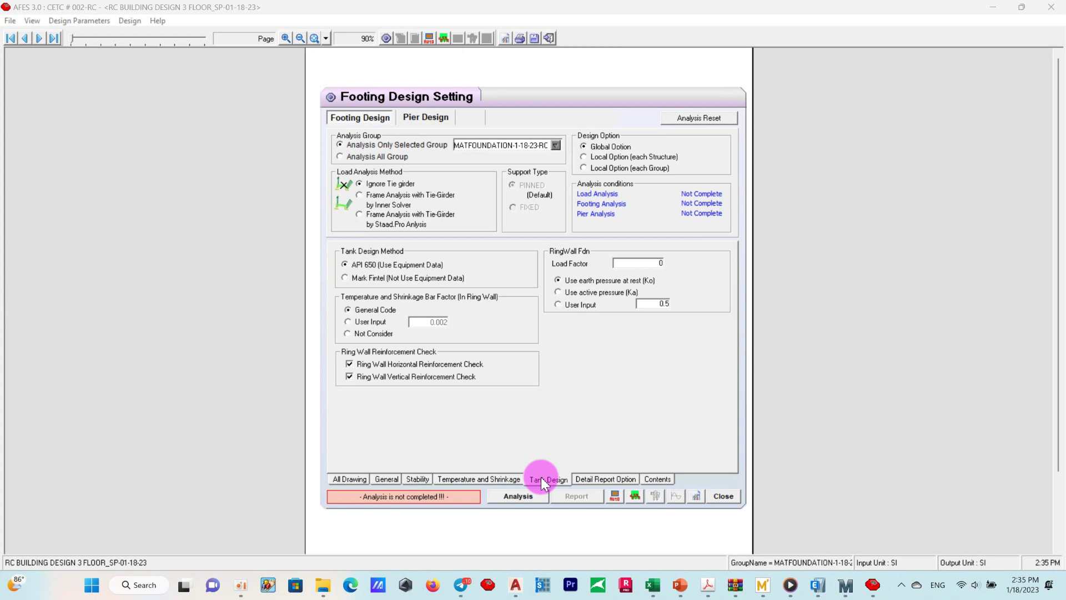
{"action": "left_click", "coordinate": [605, 479]}
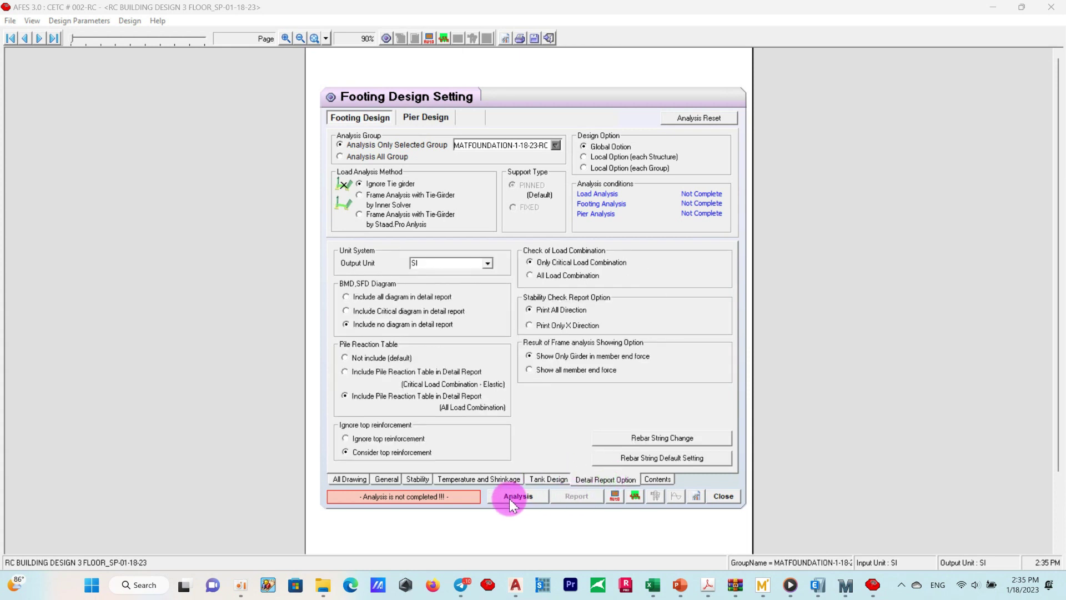
Rerun the analysis and review the 4-page F16 report with reinforcement, bearing and two-way shear OK
{"action": "left_click", "coordinate": [510, 499]}
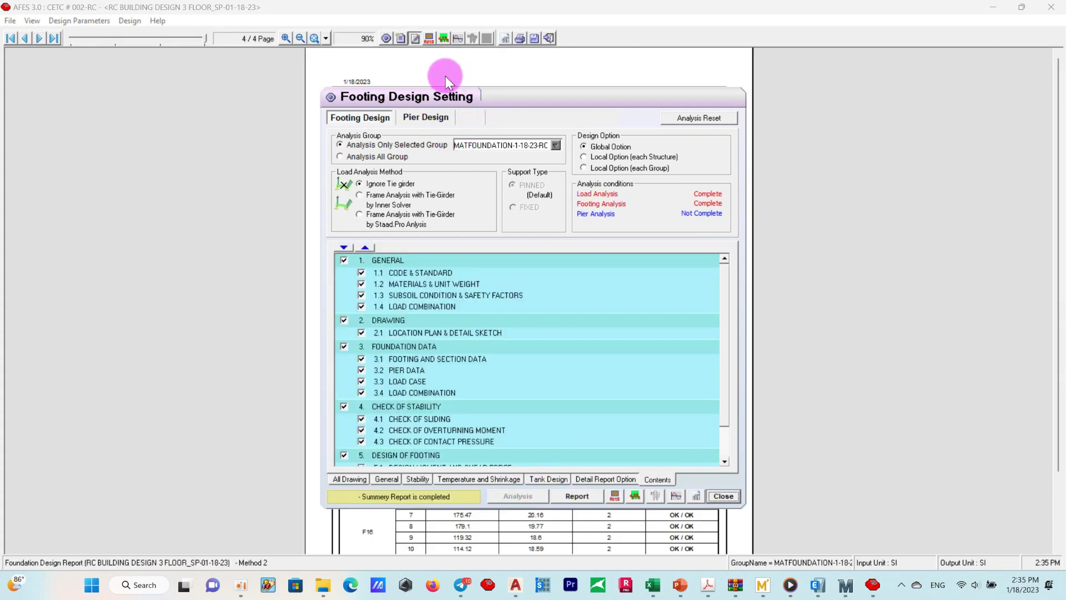
{"action": "left_click", "coordinate": [573, 495]}
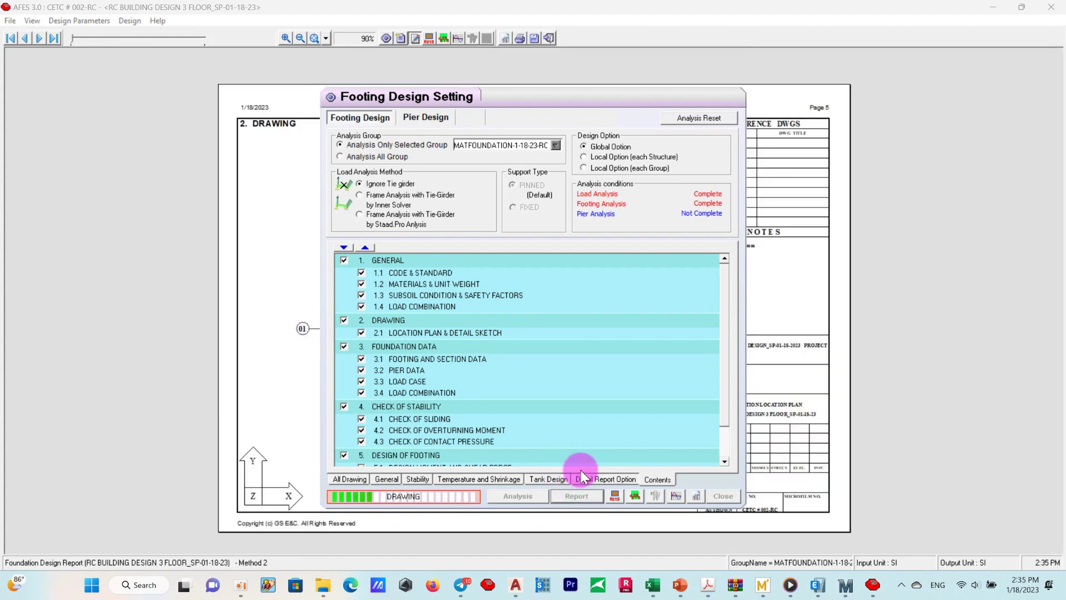
{"action": "left_click", "coordinate": [407, 38]}
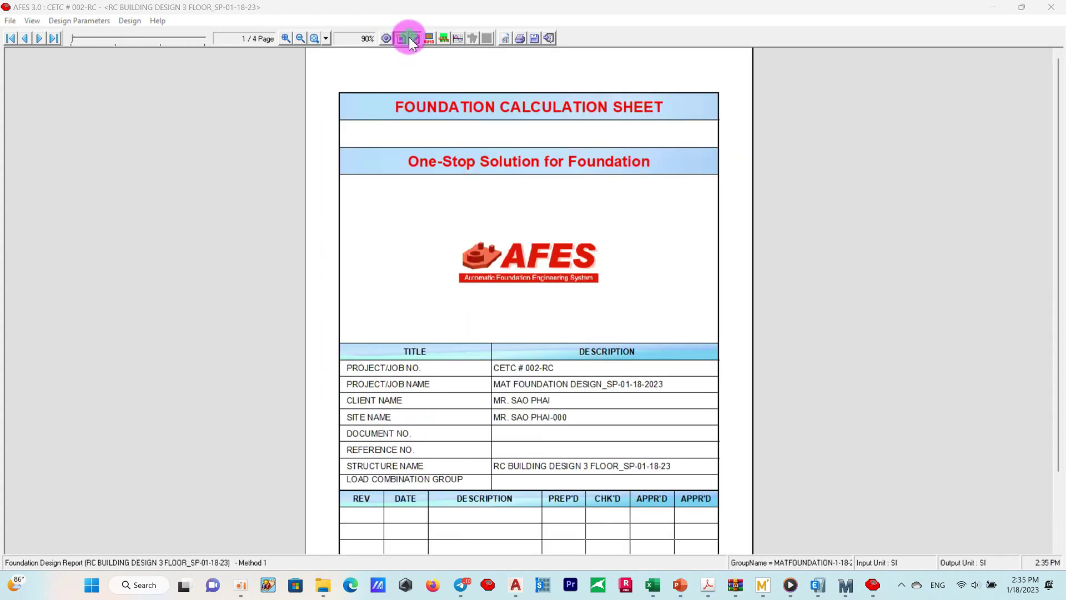
{"action": "scroll", "coordinate": [556, 365], "scroll_direction": "down", "scroll_amount": 5}
{"action": "scroll", "coordinate": [560, 357], "scroll_direction": "down", "scroll_amount": 5}
{"action": "scroll", "coordinate": [562, 352], "scroll_direction": "down", "scroll_amount": 5}
{"action": "scroll", "coordinate": [562, 338], "scroll_direction": "down", "scroll_amount": 5}
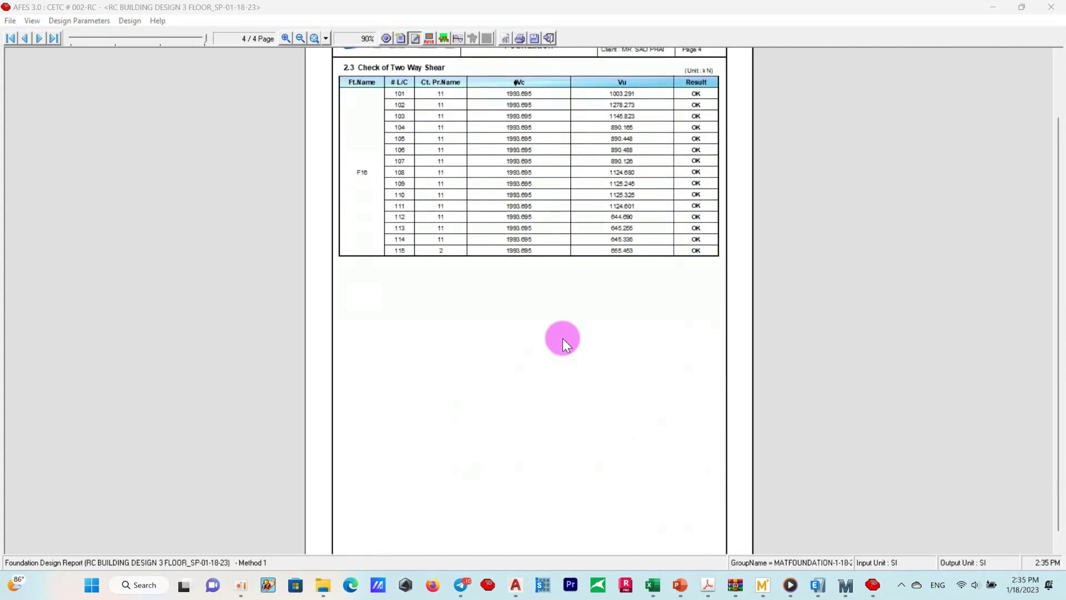
{"action": "scroll", "coordinate": [562, 333], "scroll_direction": "up", "scroll_amount": 2}
{"action": "scroll", "coordinate": [562, 328], "scroll_direction": "up", "scroll_amount": 5}
{"action": "scroll", "coordinate": [562, 327], "scroll_direction": "up", "scroll_amount": 3}
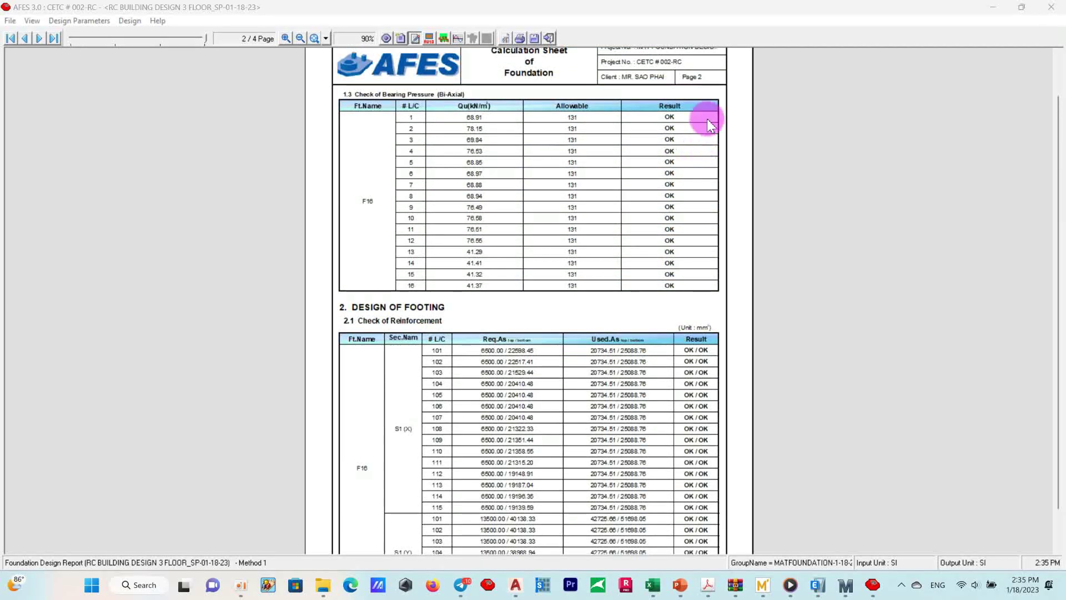
{"action": "left_click", "coordinate": [549, 38]}
{"action": "left_click", "coordinate": [79, 21]}
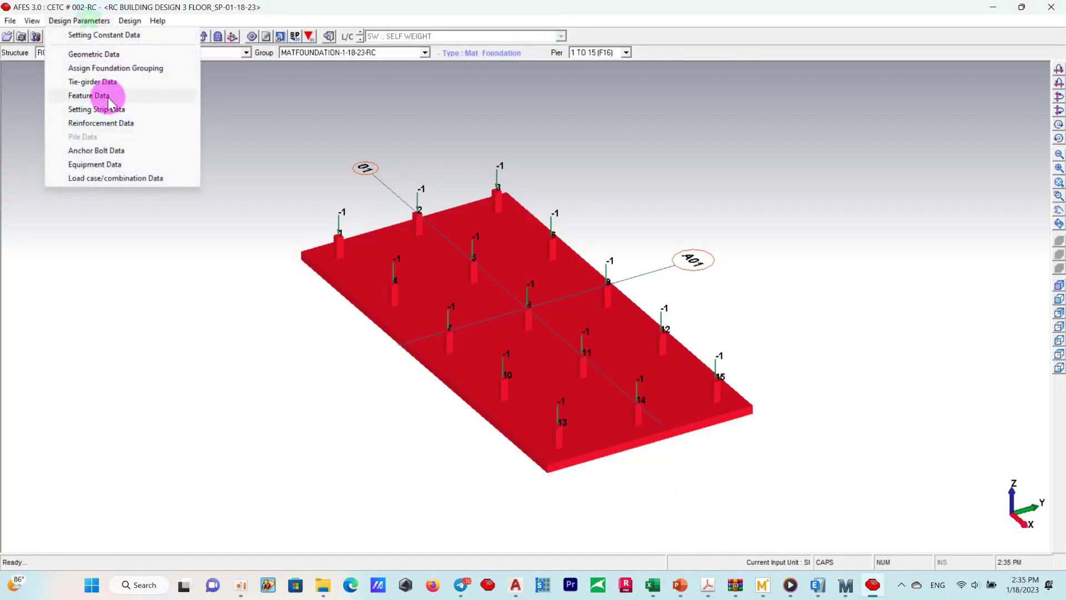
Choose the top-and-bottom bar arrangement and save top bars as D18 at 300 mm both ways
{"action": "left_click", "coordinate": [101, 124]}
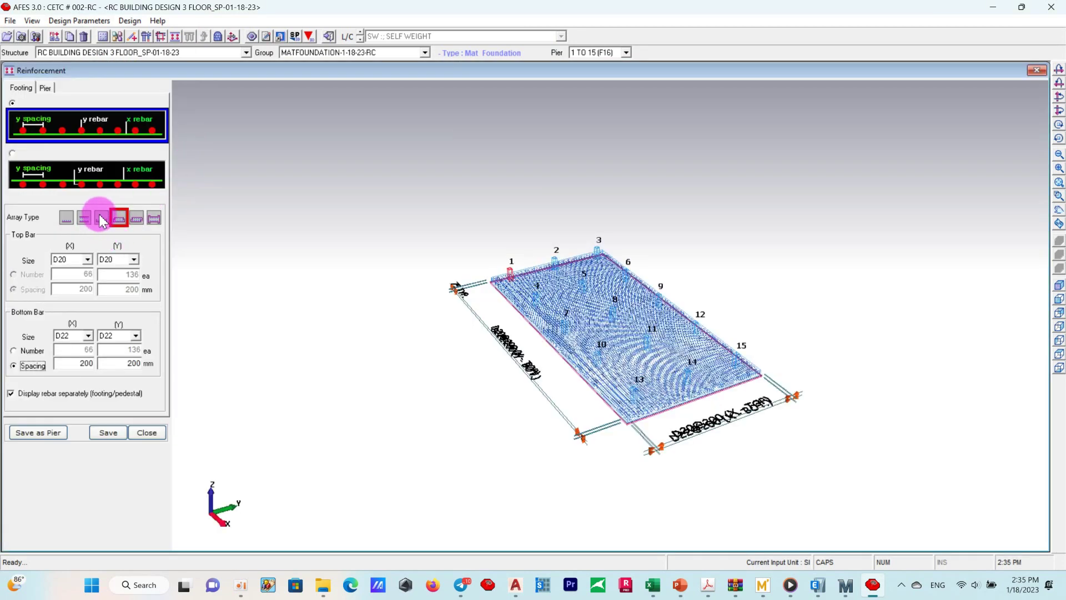
{"action": "left_click", "coordinate": [102, 219]}
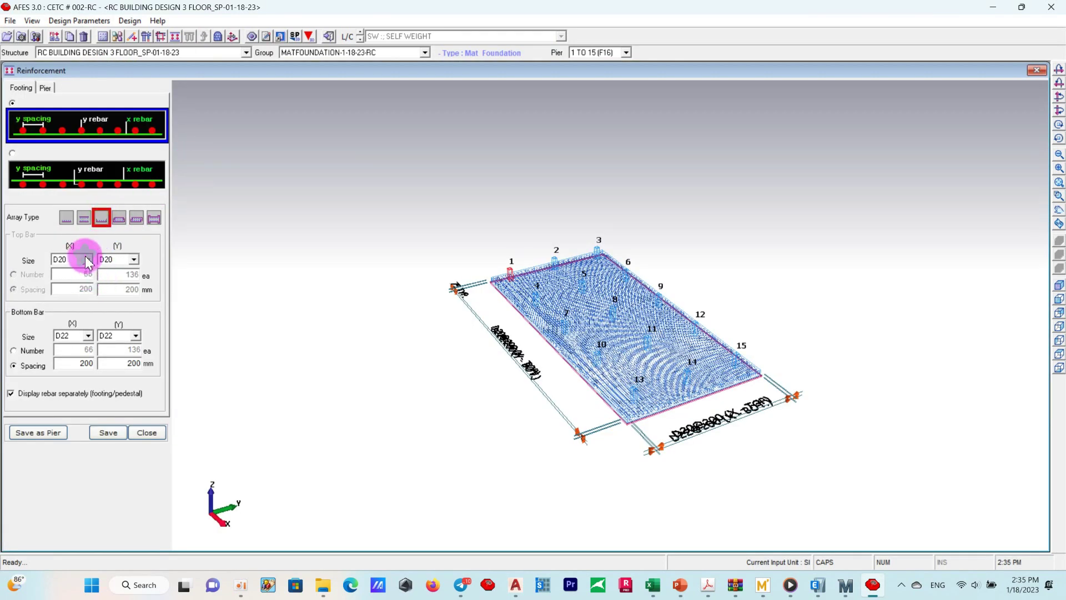
{"action": "left_click", "coordinate": [84, 218]}
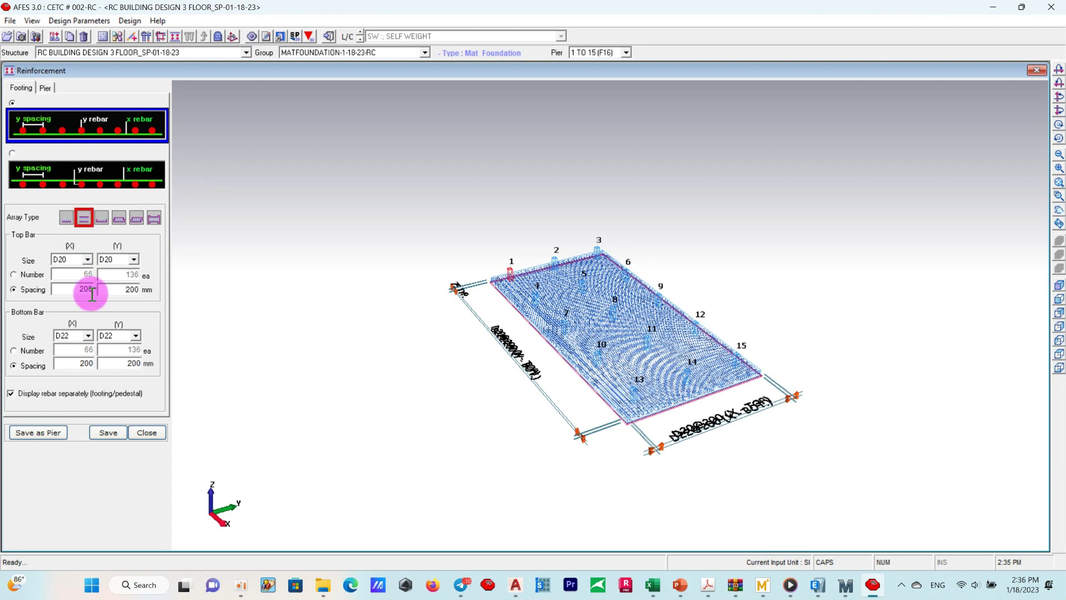
{"action": "left_click", "coordinate": [87, 260]}
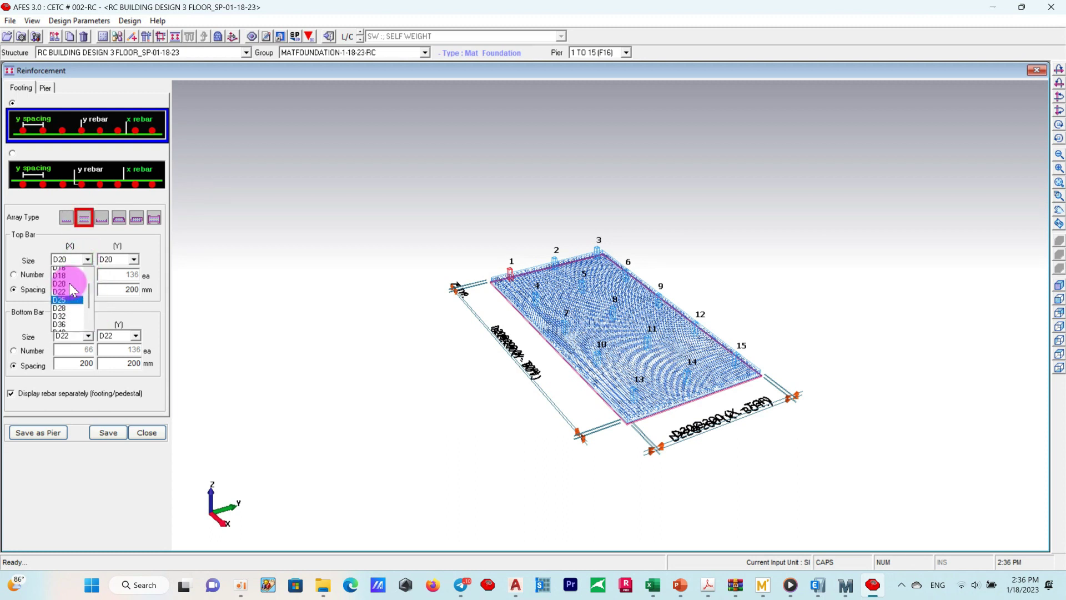
{"action": "left_click", "coordinate": [69, 303]}
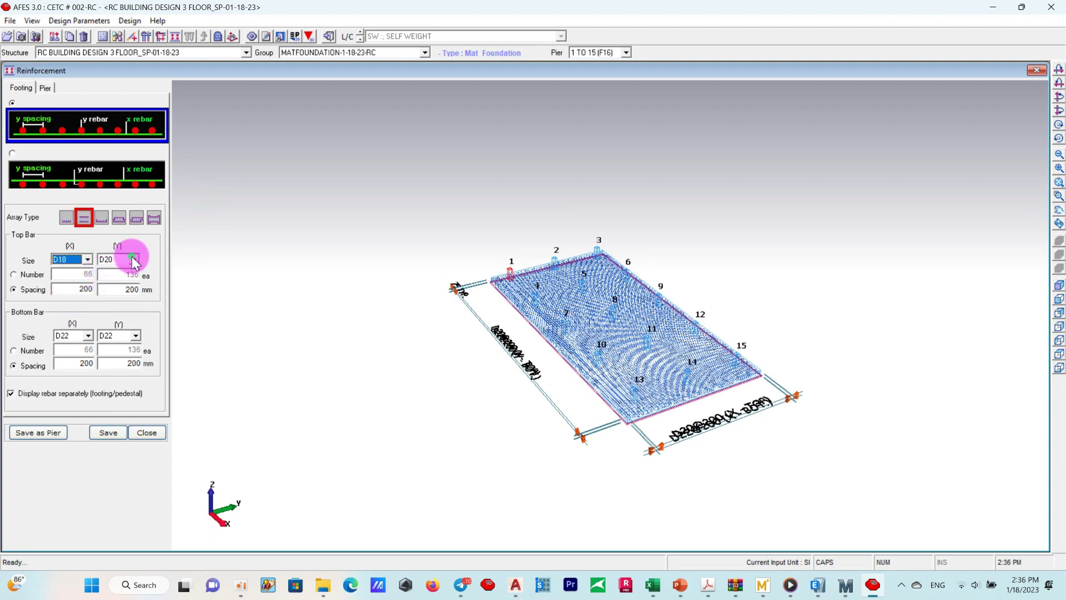
{"action": "left_click", "coordinate": [133, 259]}
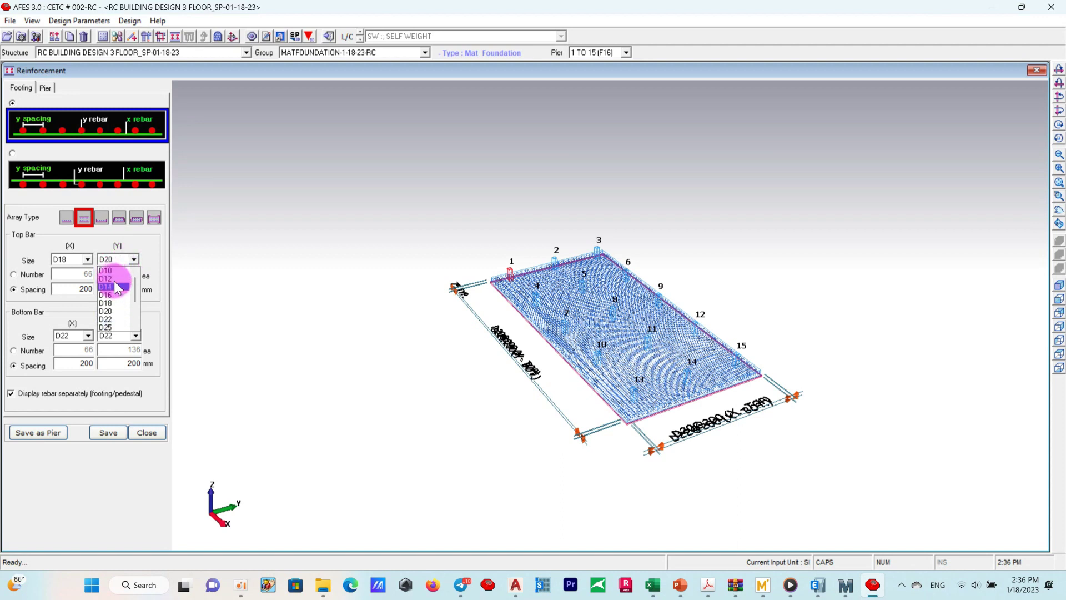
{"action": "left_click", "coordinate": [112, 279]}
{"action": "double_click", "coordinate": [73, 287]}
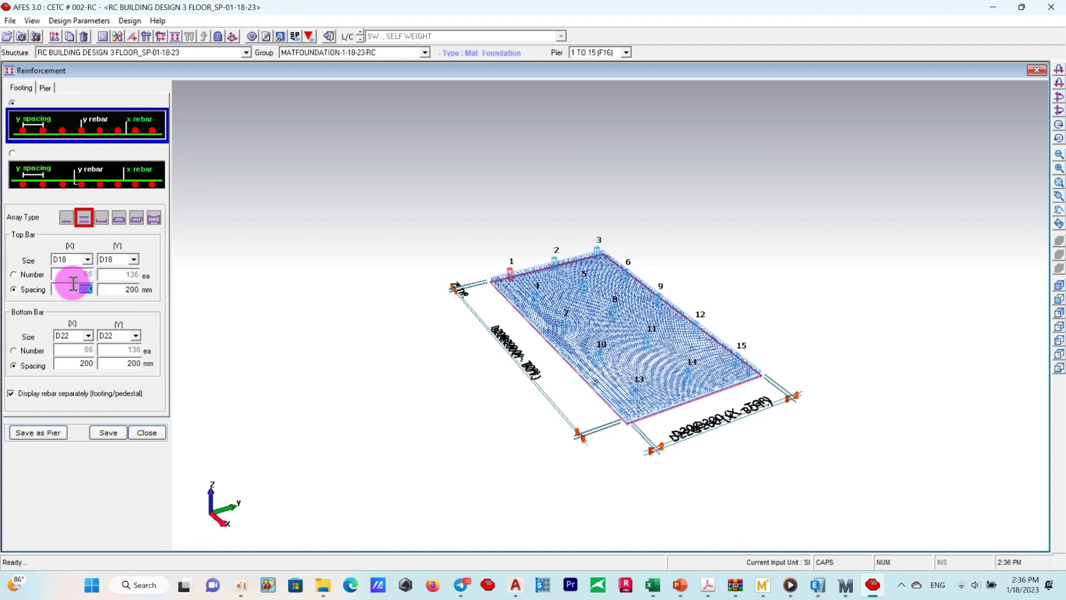
{"action": "type", "text": "300"}
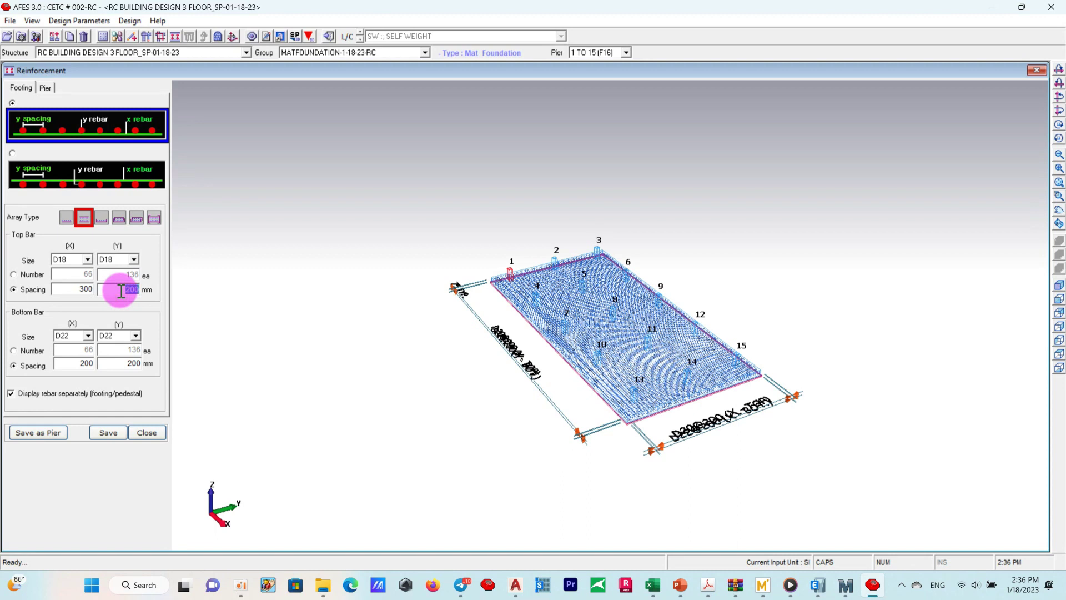
{"action": "type", "text": "00"}
{"action": "left_click", "coordinate": [106, 432]}
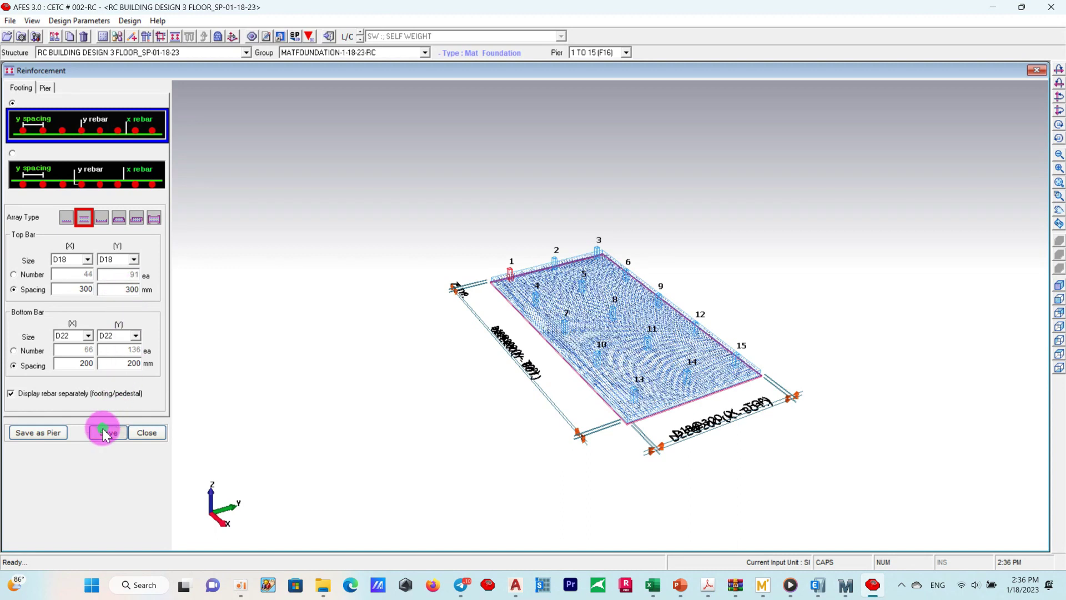
{"action": "left_click", "coordinate": [149, 436]}
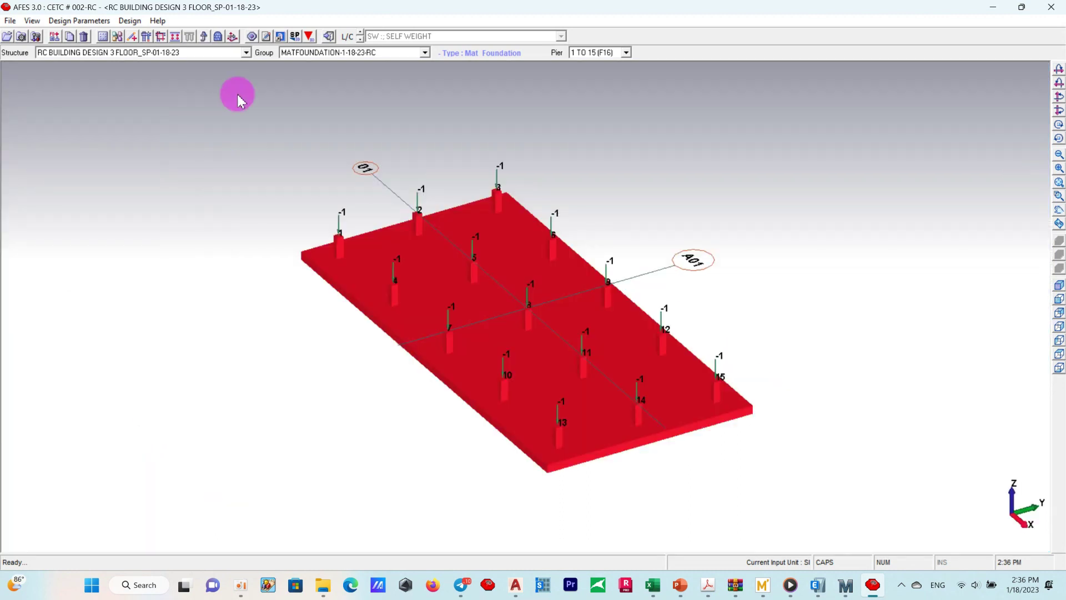
Rerun the foundation analysis for F16 with the D18@300 top bars
{"action": "left_click", "coordinate": [130, 20]}
{"action": "left_click", "coordinate": [133, 48]}
{"action": "left_click", "coordinate": [253, 51]}
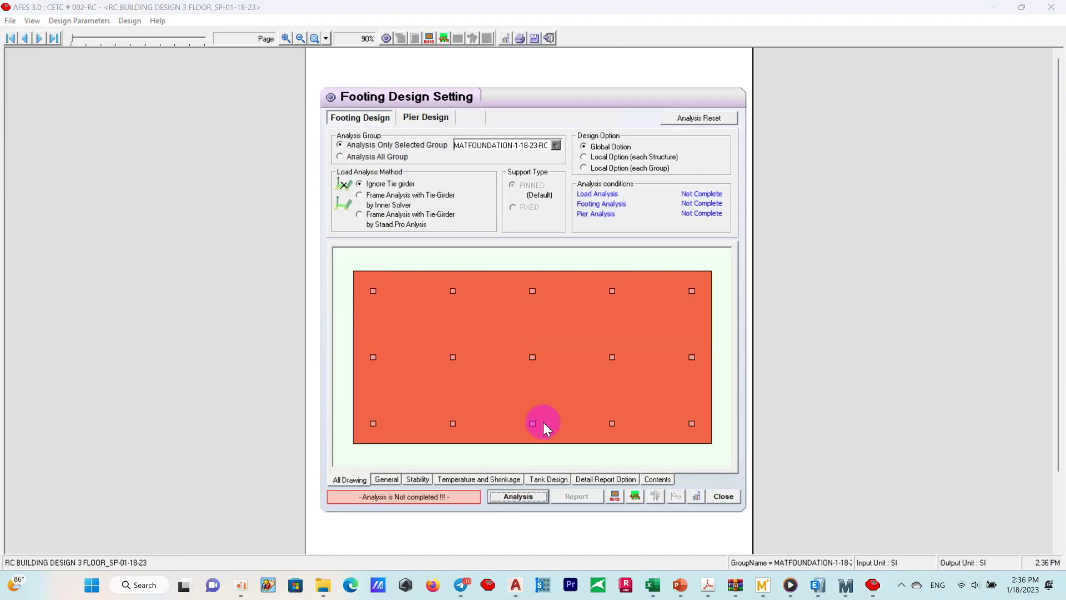
{"action": "left_click", "coordinate": [526, 496]}
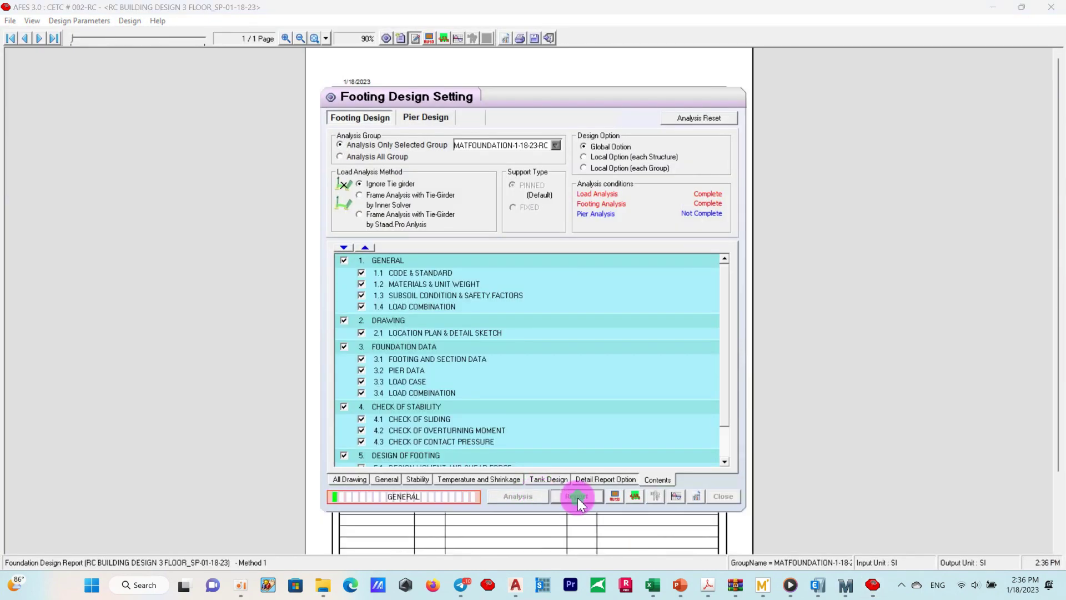
Generate and review the 4-page F16 report showing reinforcement and two-way shear OK
{"action": "left_click", "coordinate": [415, 38]}
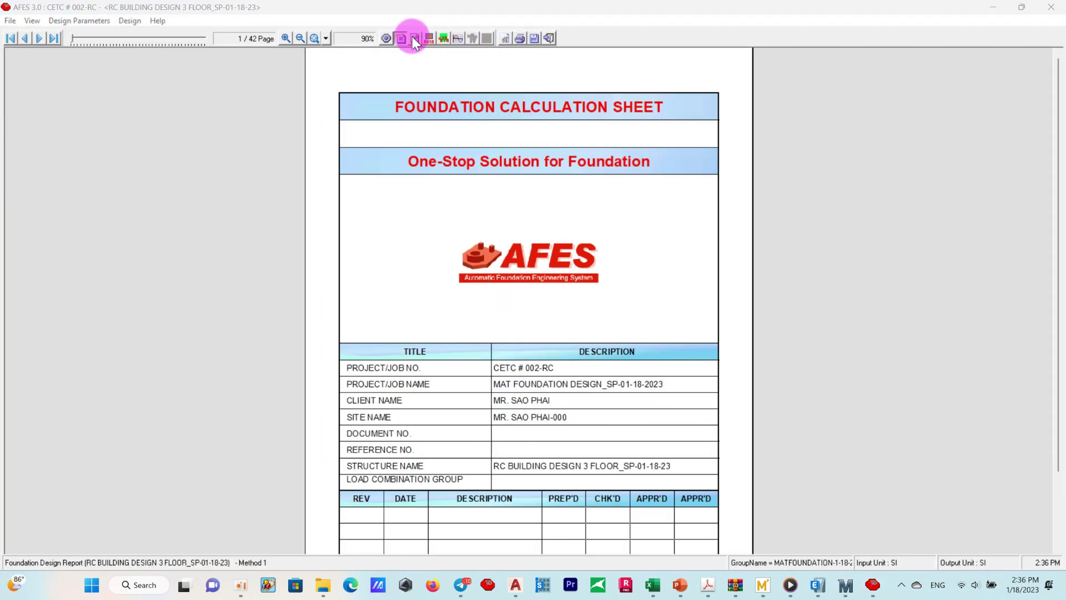
{"action": "scroll", "coordinate": [655, 389], "scroll_direction": "down", "scroll_amount": 10}
{"action": "scroll", "coordinate": [595, 382], "scroll_direction": "down", "scroll_amount": 5}
{"action": "scroll", "coordinate": [596, 382], "scroll_direction": "down", "scroll_amount": 5}
{"action": "scroll", "coordinate": [595, 375], "scroll_direction": "down", "scroll_amount": 5}
{"action": "scroll", "coordinate": [598, 371], "scroll_direction": "down", "scroll_amount": 2}
{"action": "scroll", "coordinate": [607, 341], "scroll_direction": "up", "scroll_amount": 2}
{"action": "scroll", "coordinate": [611, 307], "scroll_direction": "up", "scroll_amount": 5}
{"action": "scroll", "coordinate": [667, 298], "scroll_direction": "up", "scroll_amount": 5}
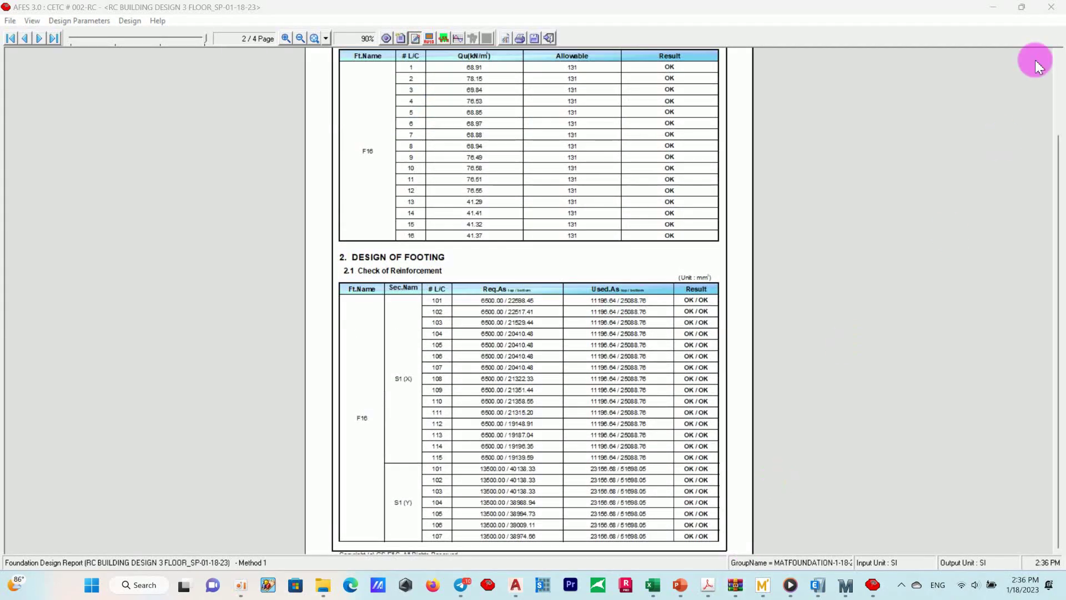
{"action": "left_click", "coordinate": [548, 38]}
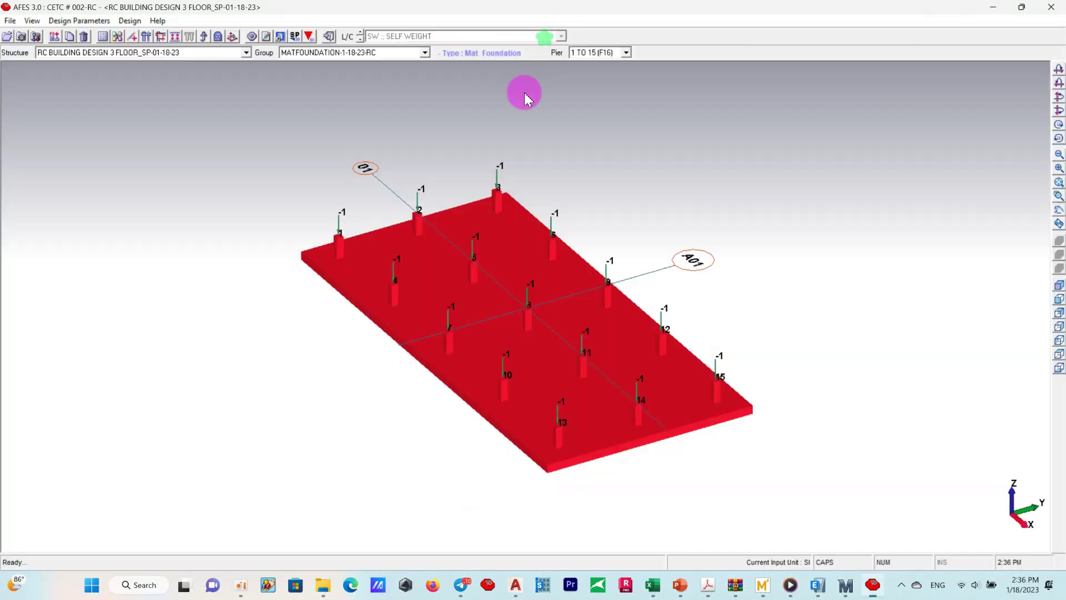
Show F16's feature data, then minimize AFES and open a desktop text document in Notepad
{"action": "left_click", "coordinate": [79, 20]}
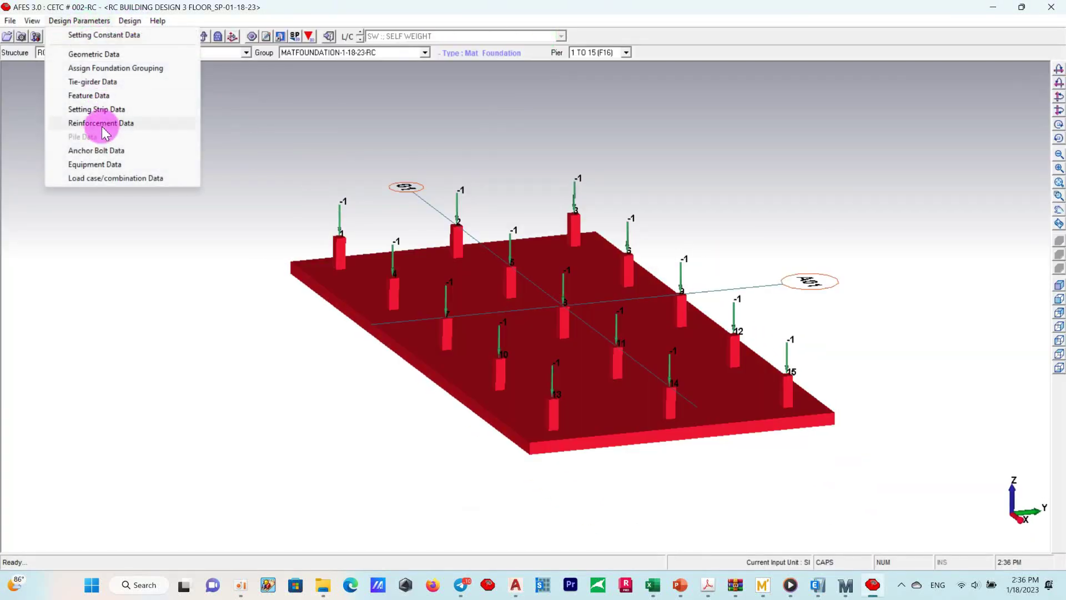
{"action": "left_click", "coordinate": [97, 97]}
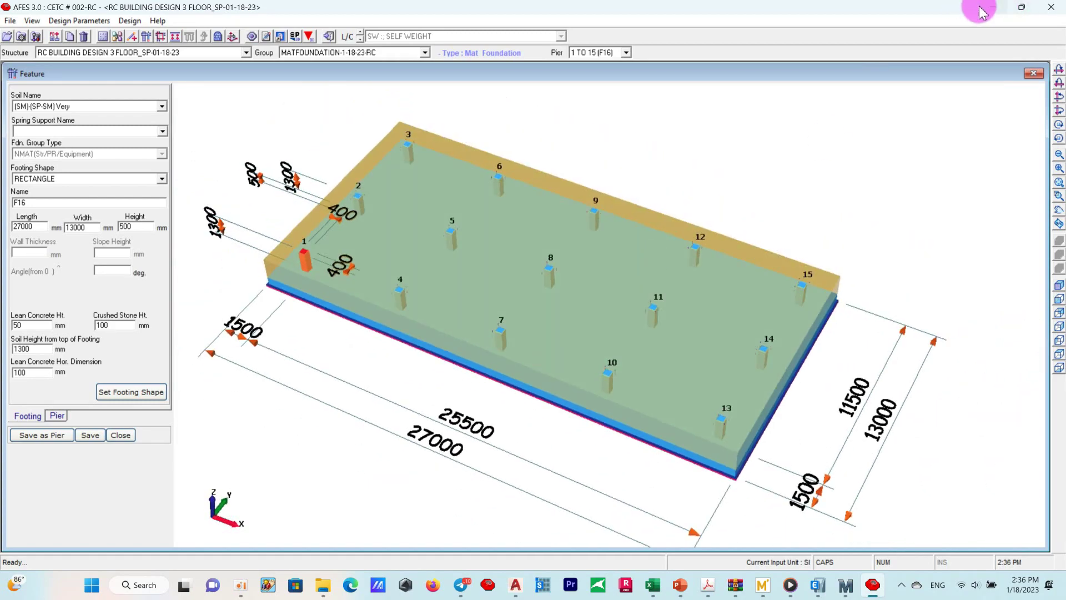
{"action": "left_click", "coordinate": [983, 12]}
{"action": "double_click", "coordinate": [393, 172]}
{"action": "type", "text": "Thank you This Video Completed Mat Foun"}
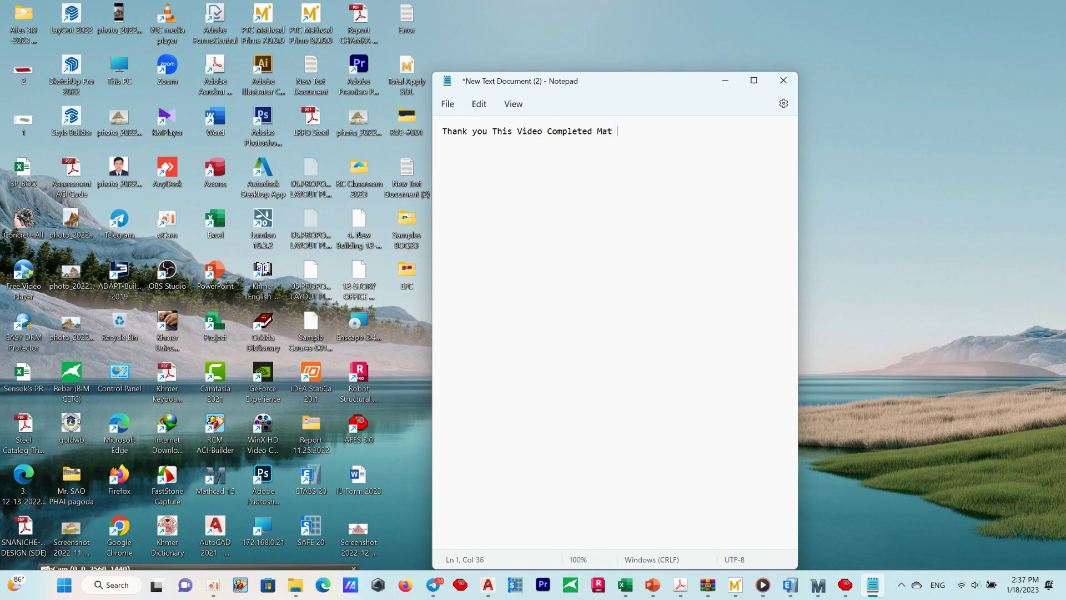
Finish the note as 'Mat Foundation Design 100%' and bring AFES 3.0 back to front
{"action": "type", "text": "dation Design"}
{"action": "type", "text": "100"}
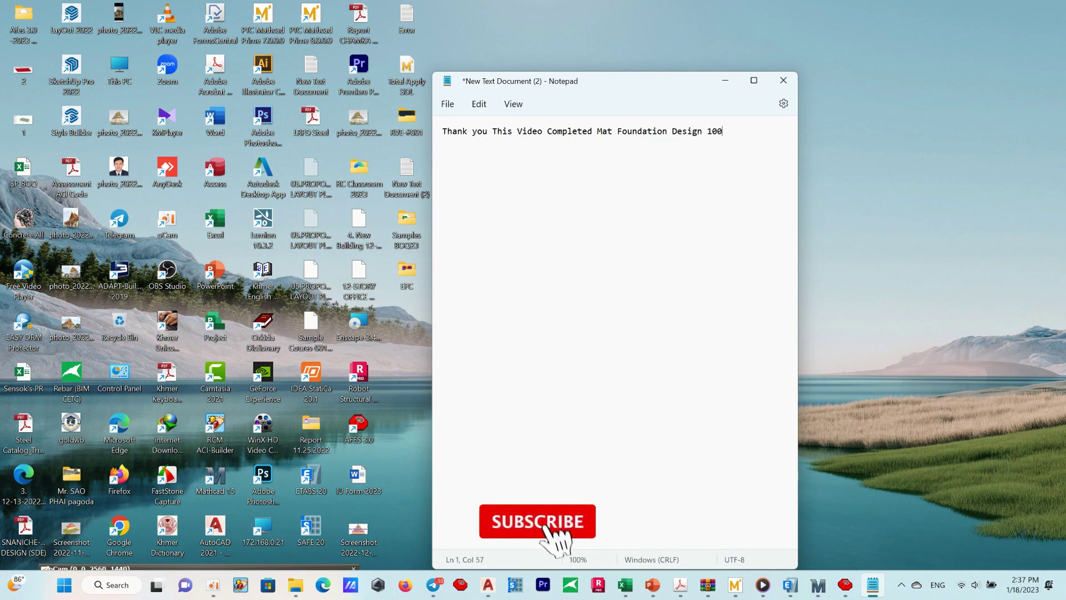
{"action": "type", "text": "%"}
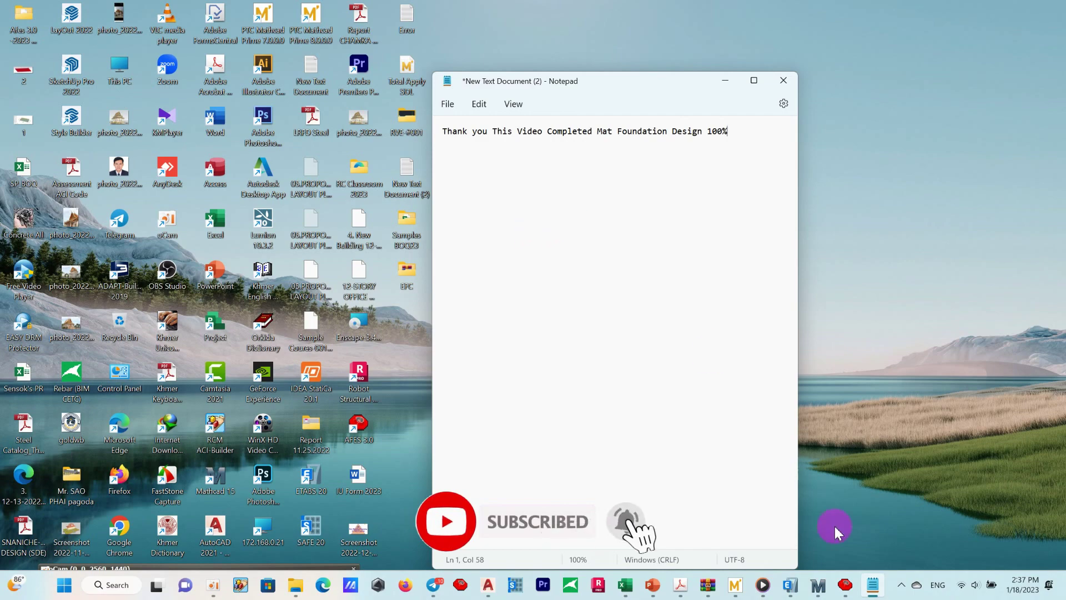
{"action": "left_click", "coordinate": [772, 594]}
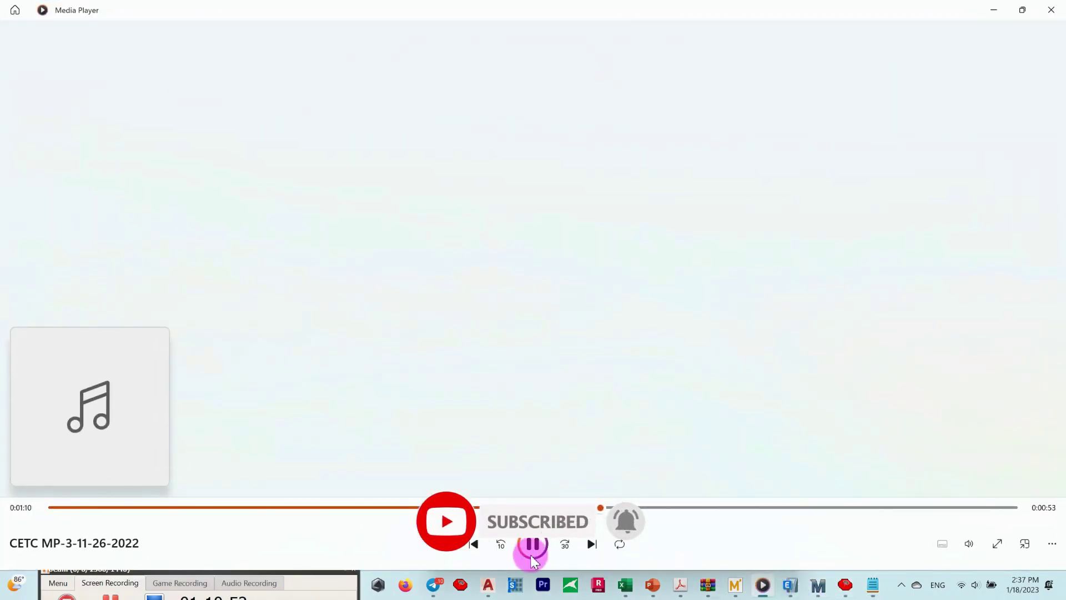
{"action": "left_click", "coordinate": [993, 9]}
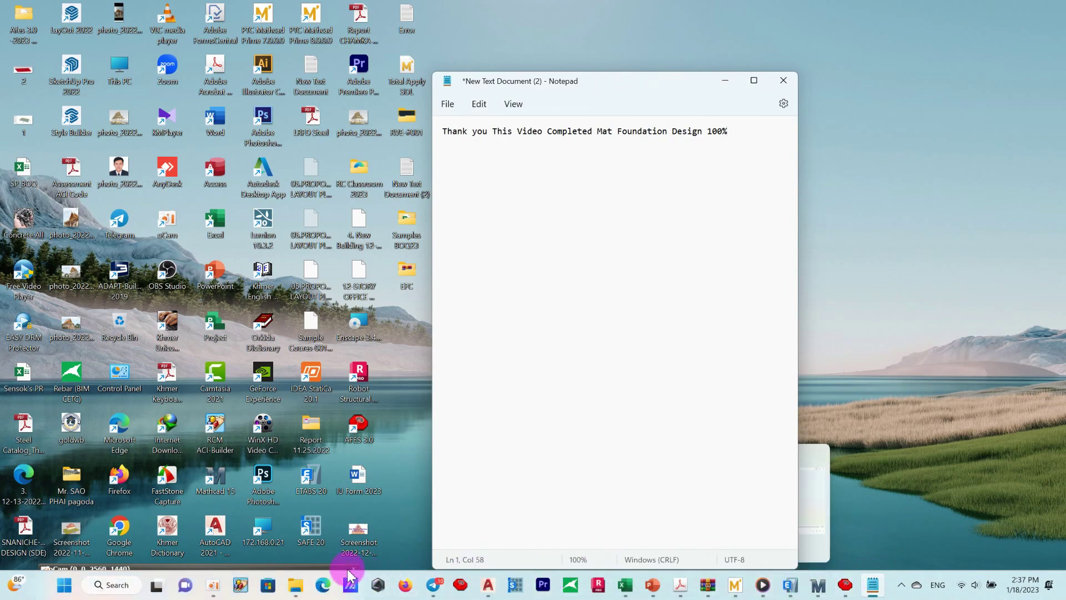
{"action": "left_click", "coordinate": [319, 571]}
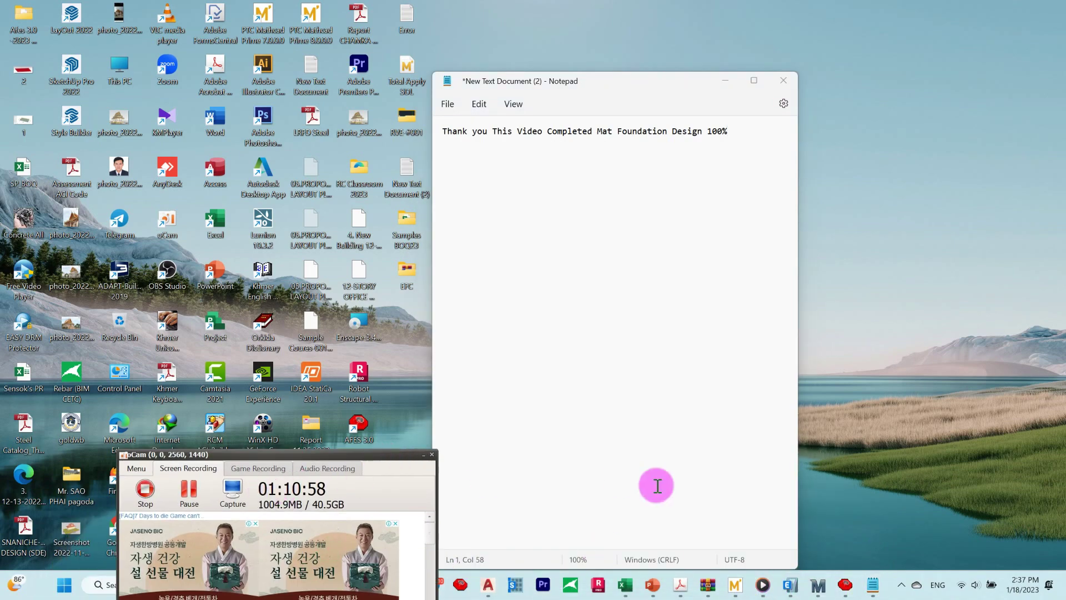
{"action": "left_click", "coordinate": [843, 584]}
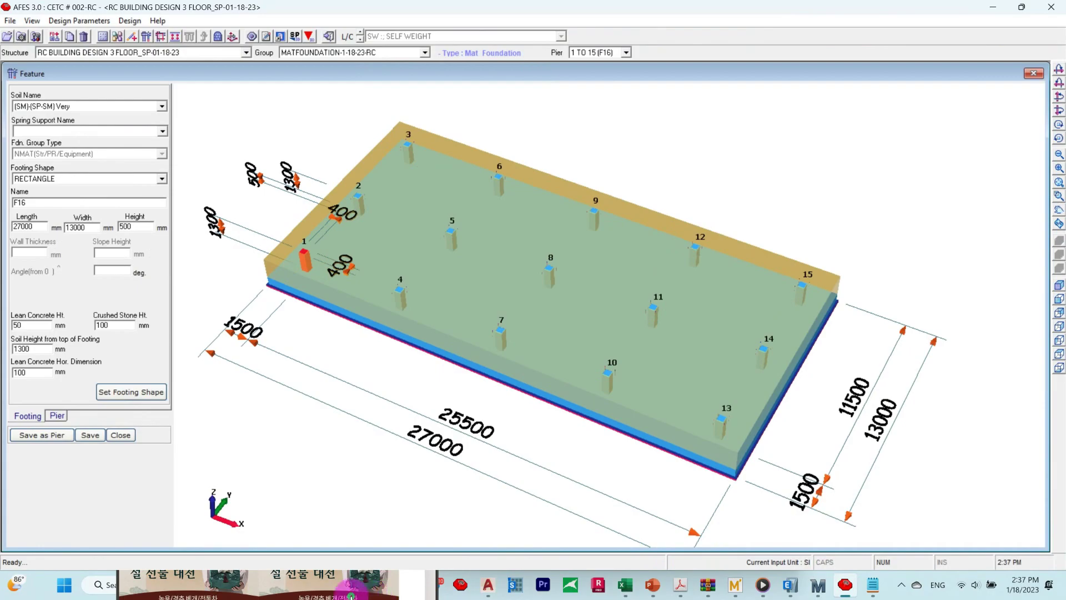
{"action": "left_click", "coordinate": [351, 588]}
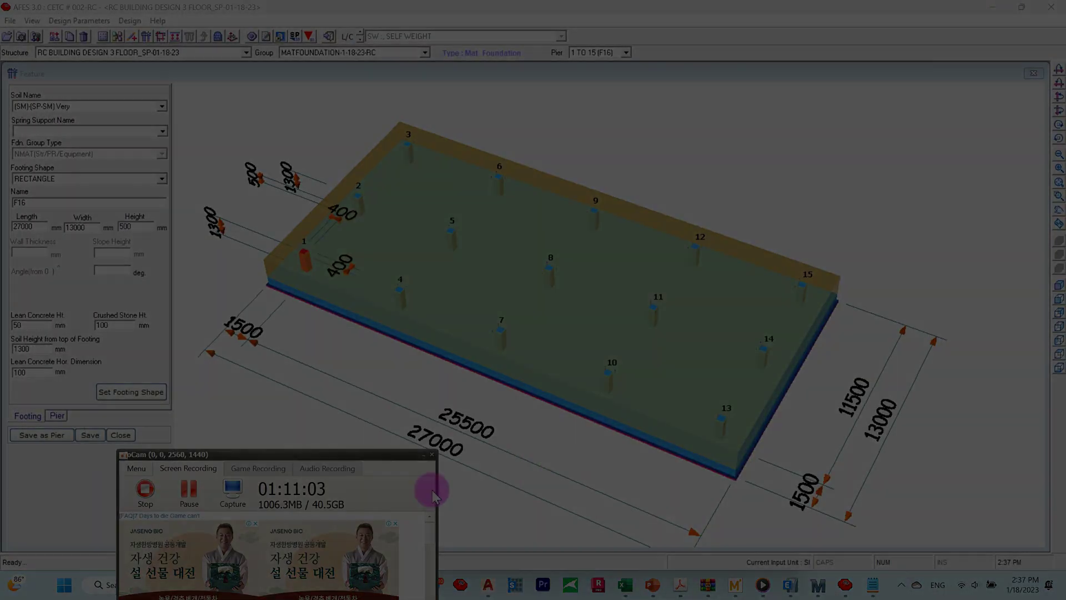